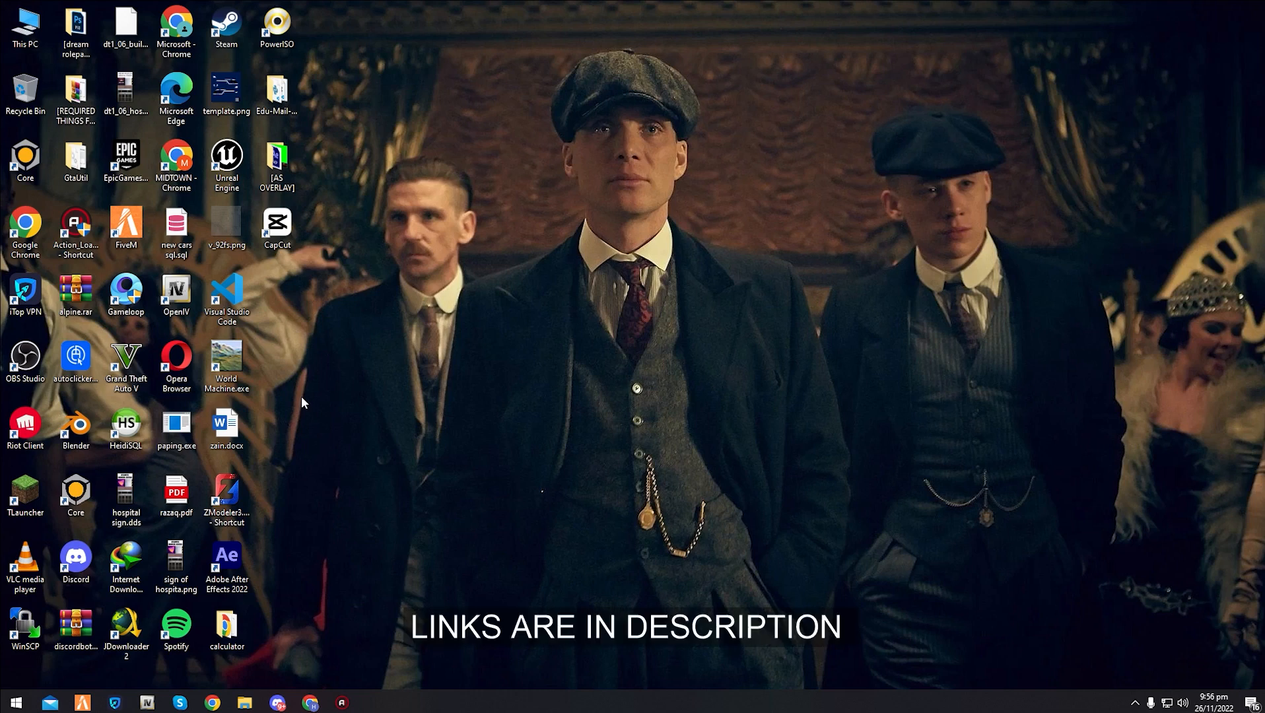
right_click(414, 273)
click(455, 333)
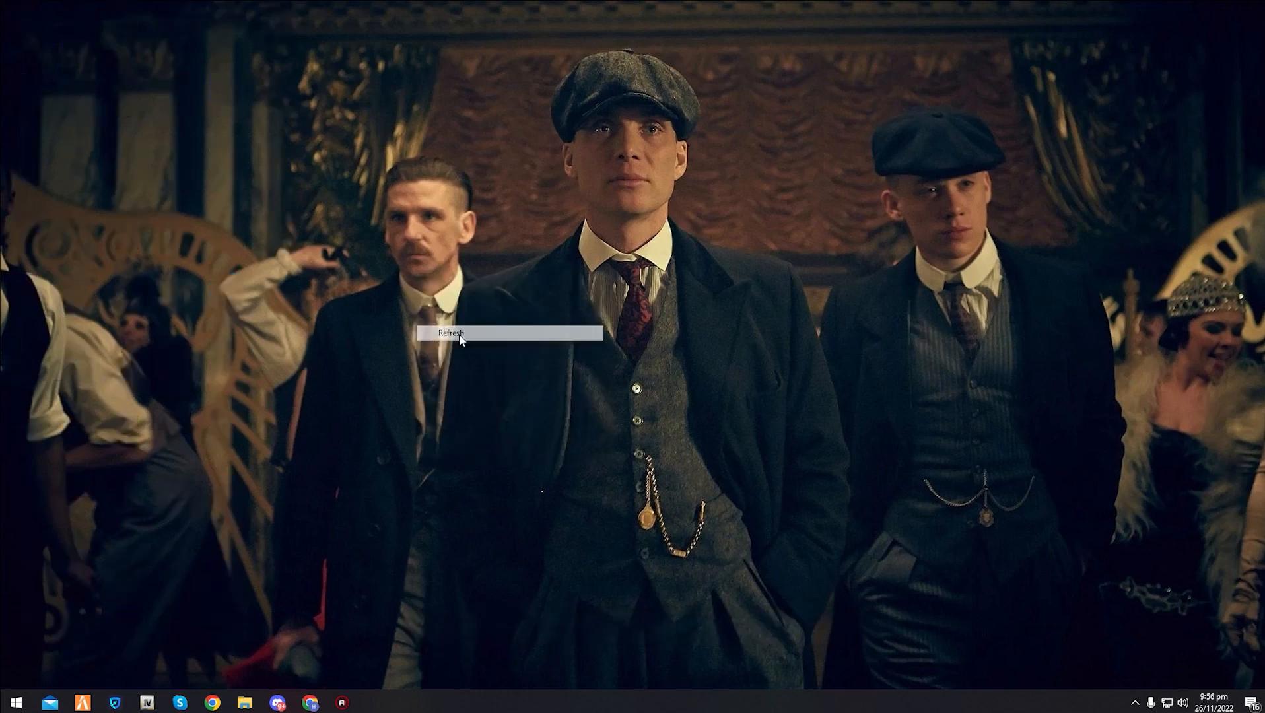
drag(347, 86, 1025, 518)
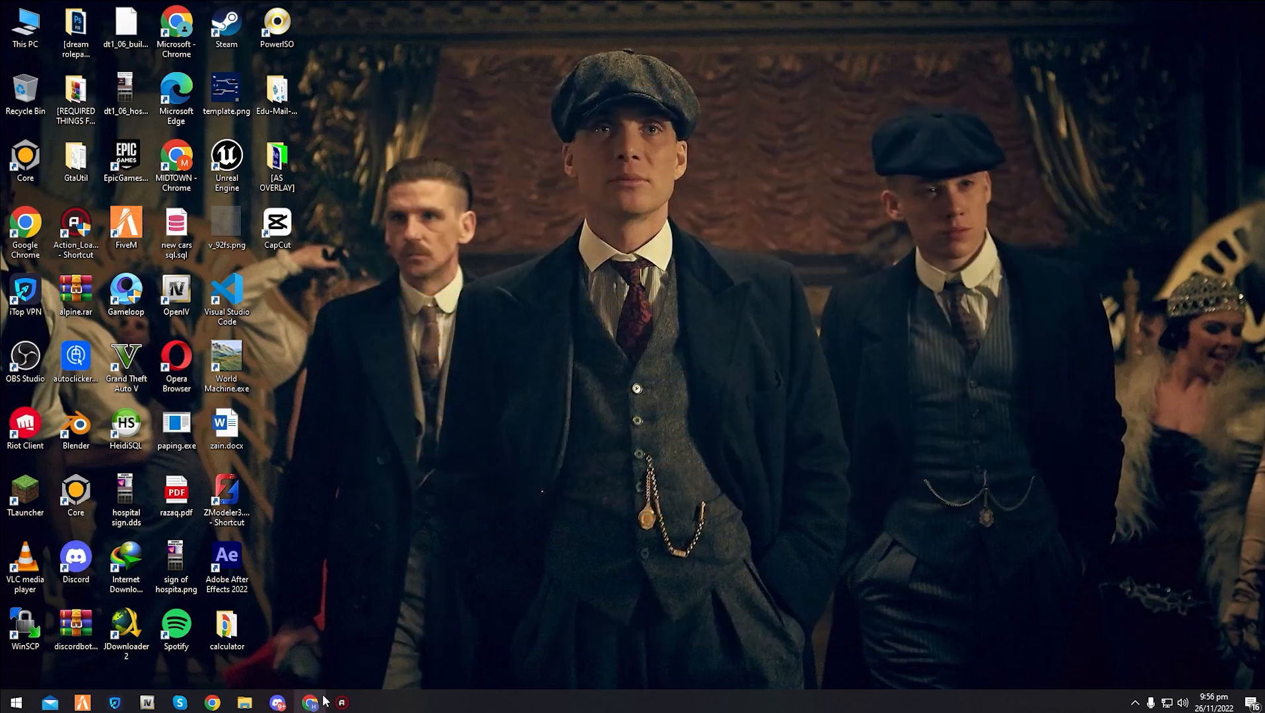
drag(312, 703, 343, 704)
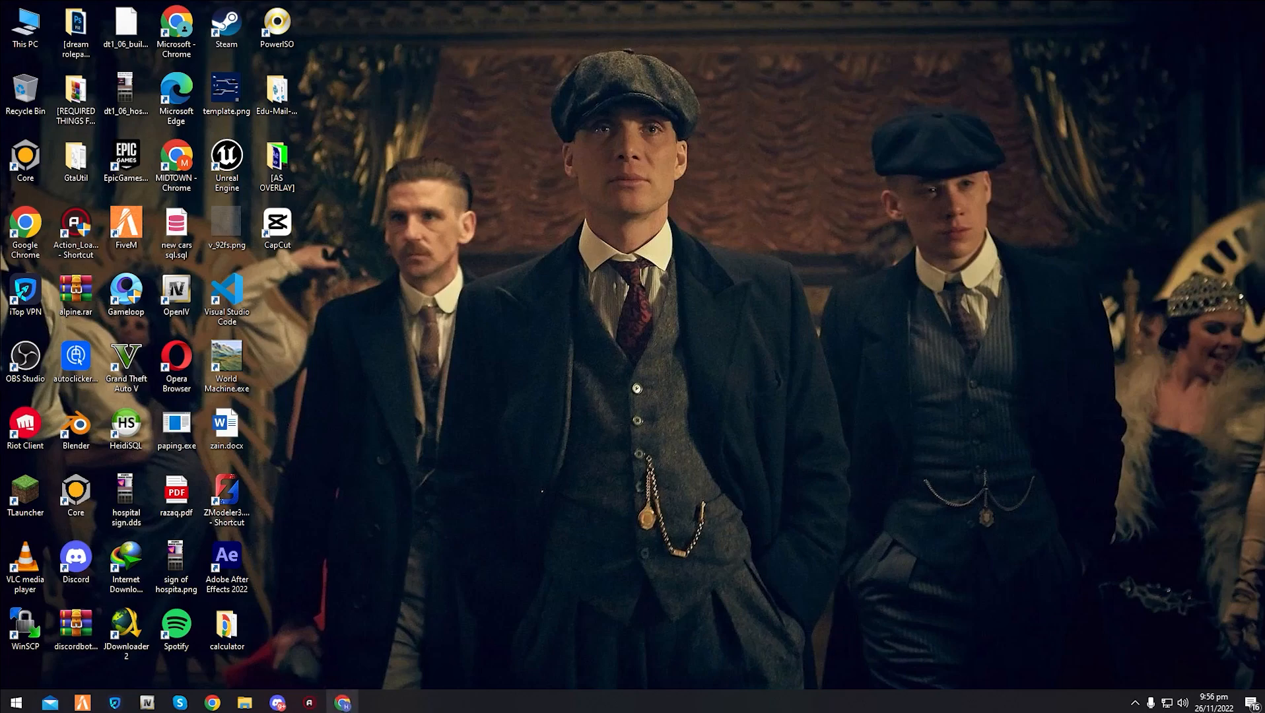
- Switch to Chrome and review the XAMPP and Visual Studio Code download pages
click(342, 704)
click(20, 10)
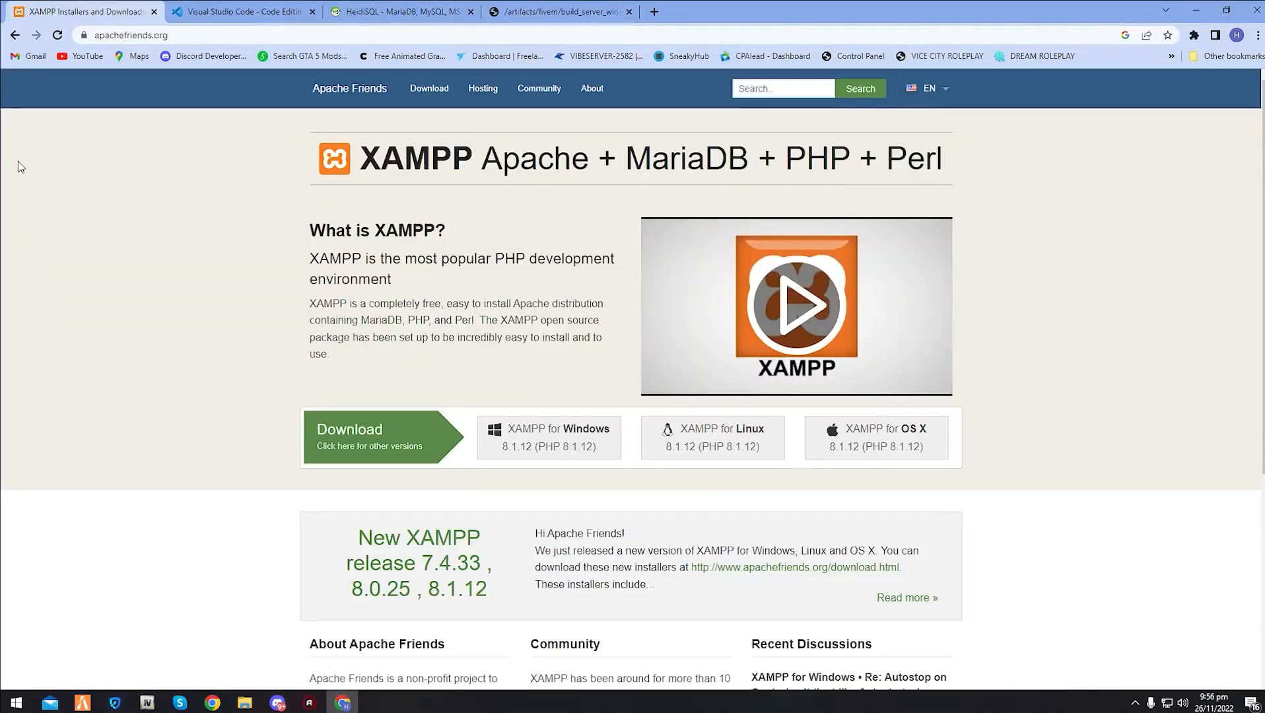
drag(471, 164, 310, 191)
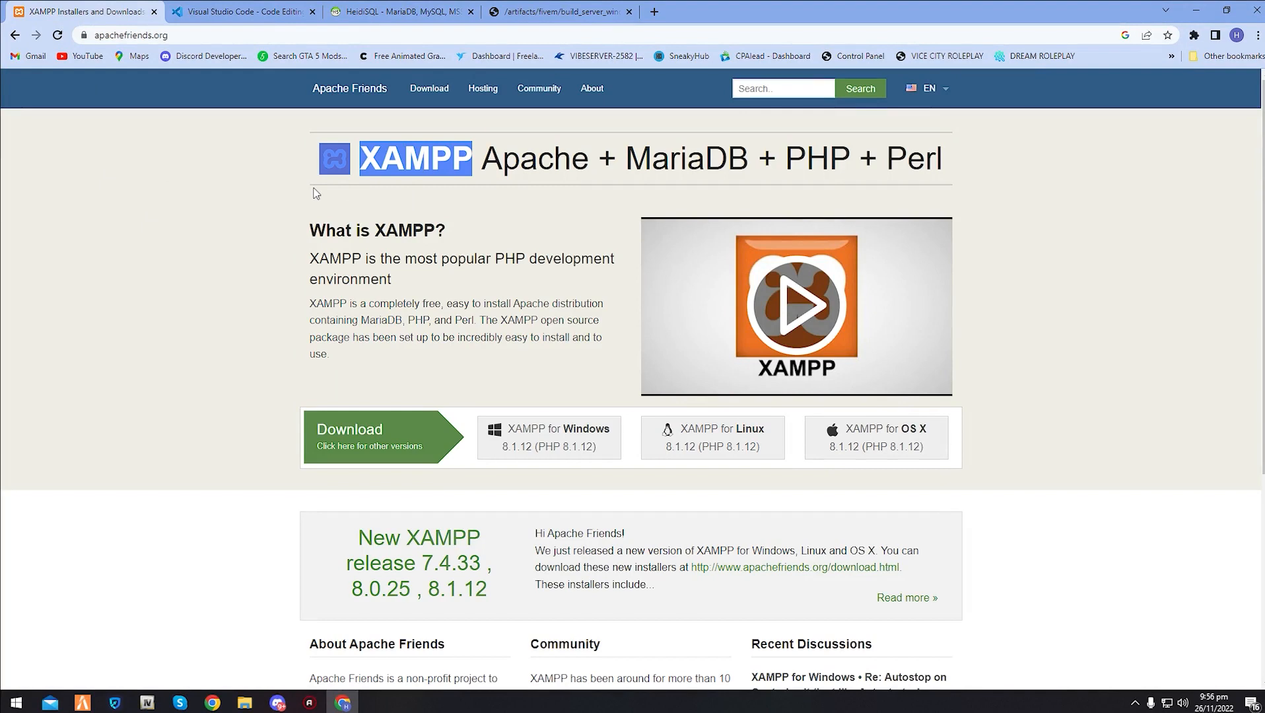
drag(324, 194, 356, 180)
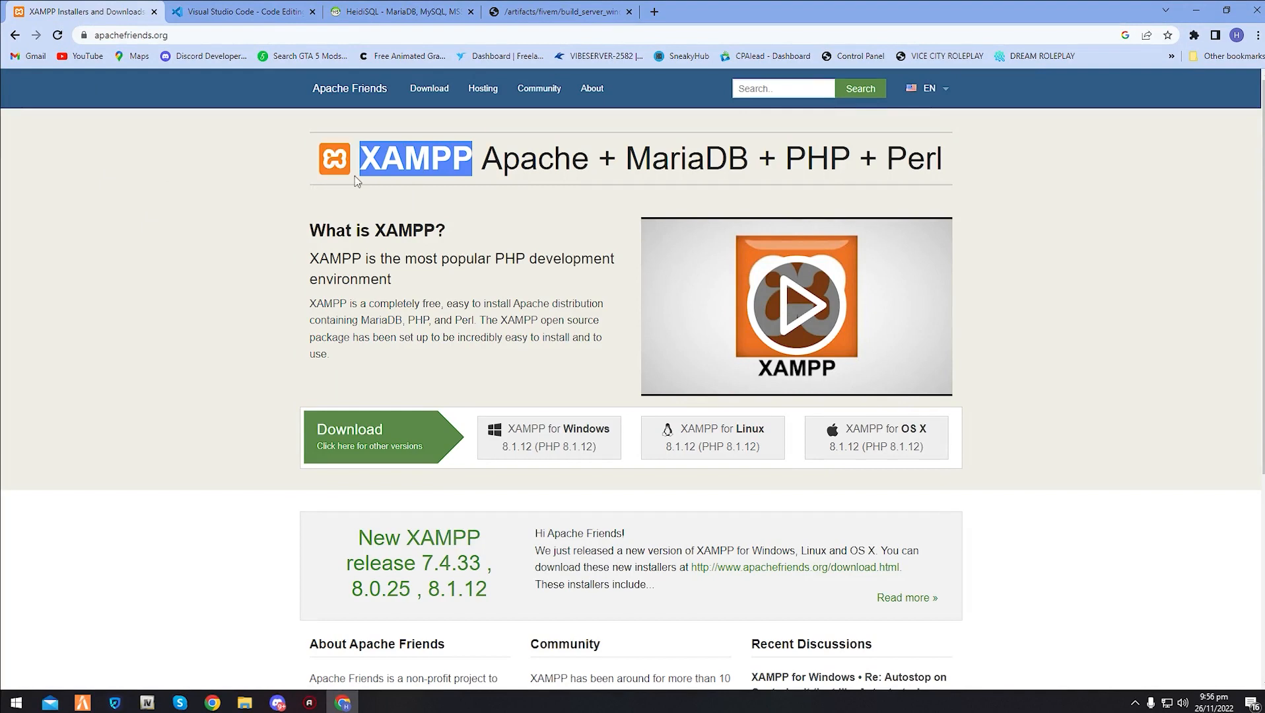
click(223, 237)
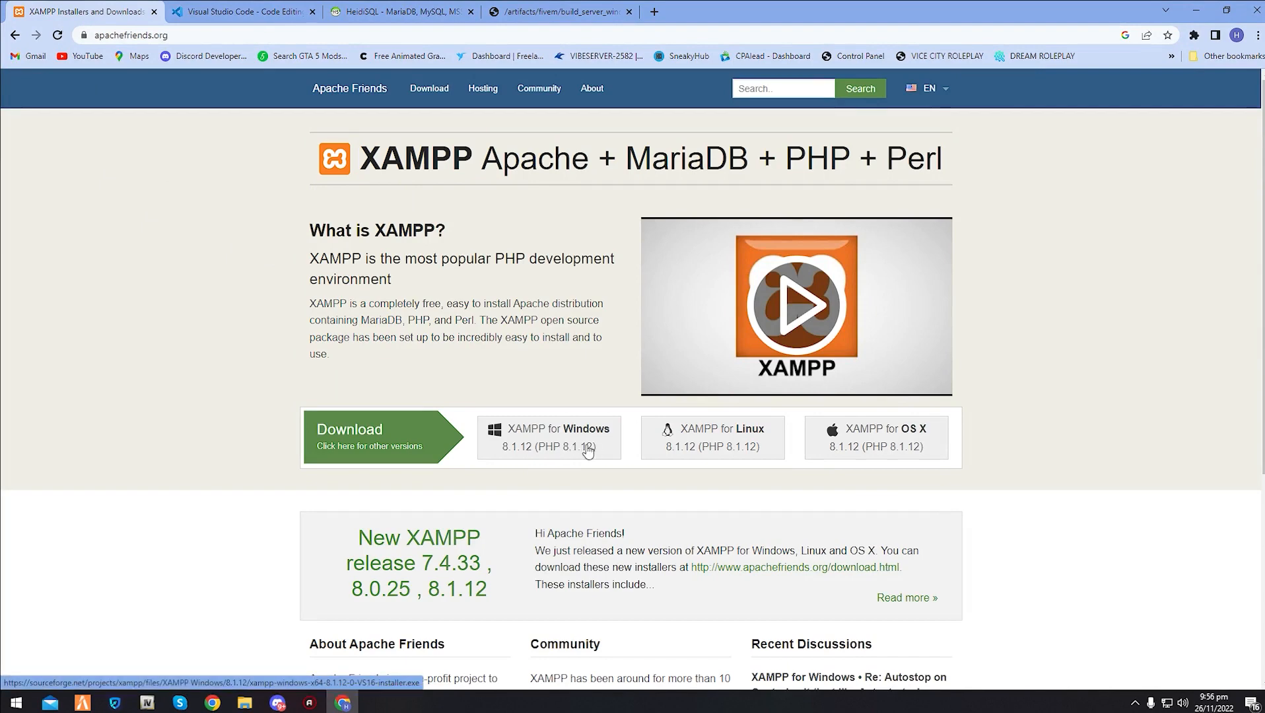
click(238, 11)
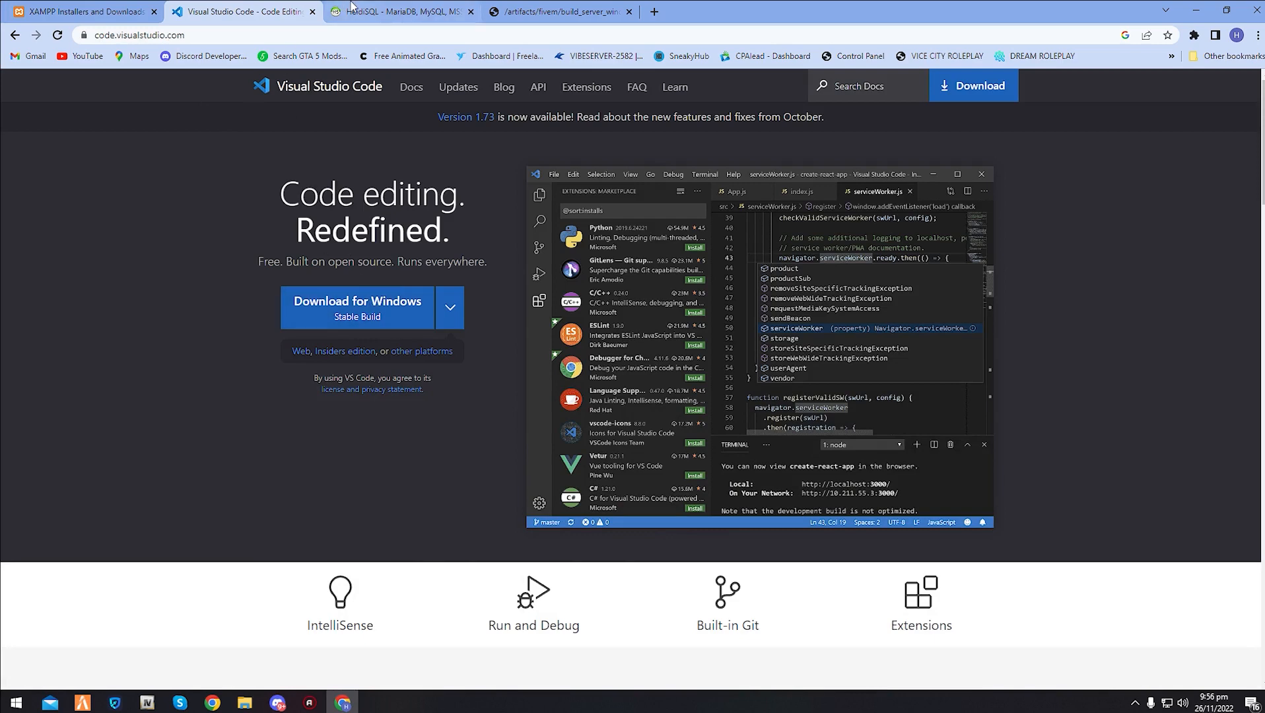
- On the HeidiSQL site, open the installer download page, dismiss the ad and download the combined 32/64 bit installer, keeping the flagged file
click(430, 11)
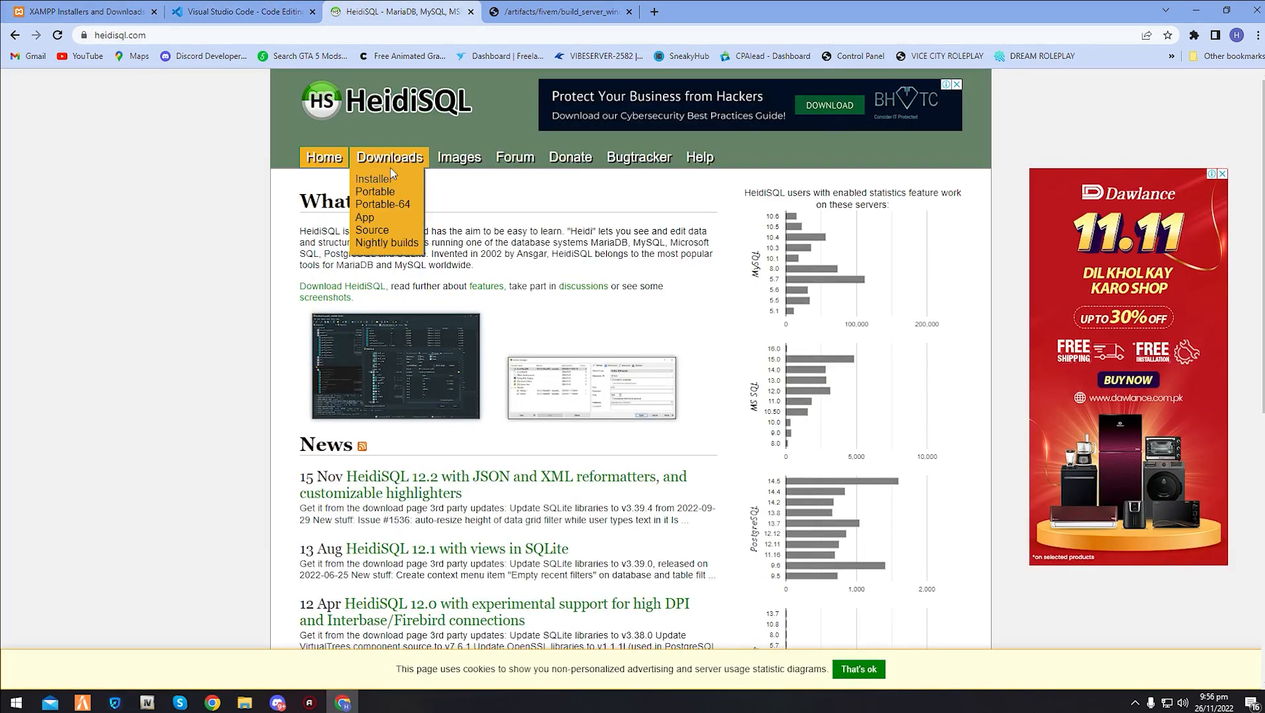
click(388, 177)
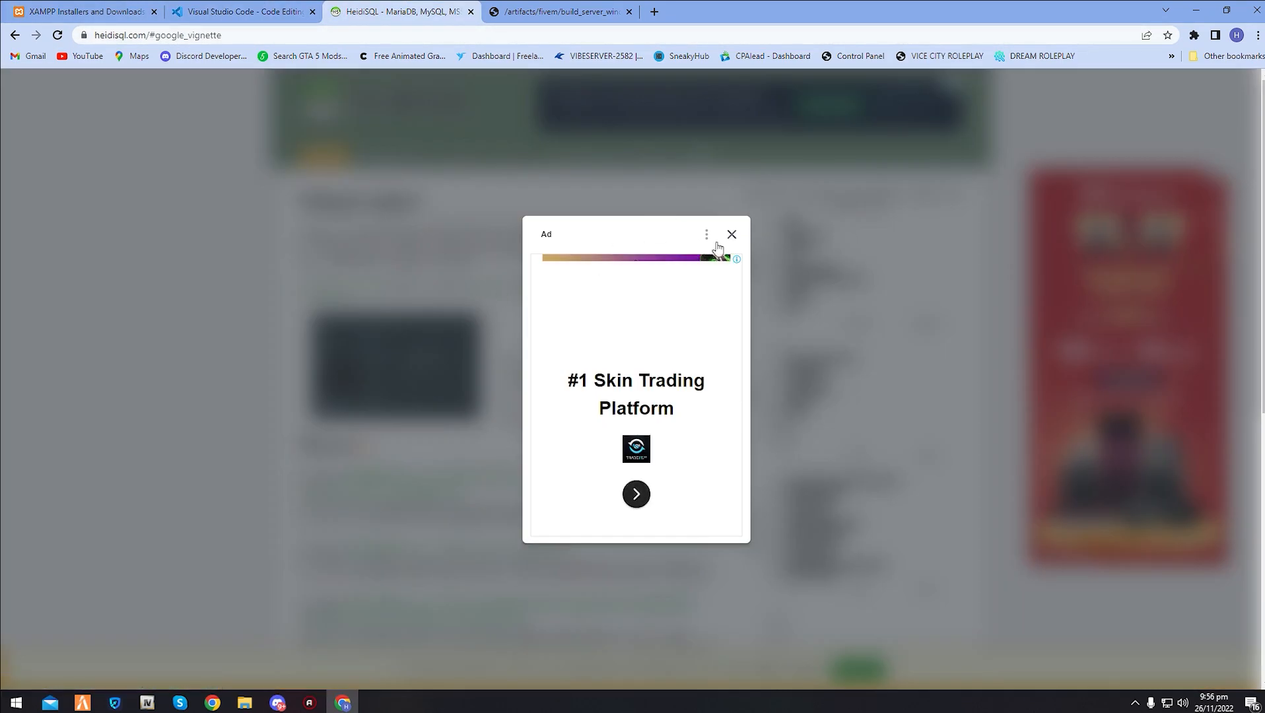
click(733, 235)
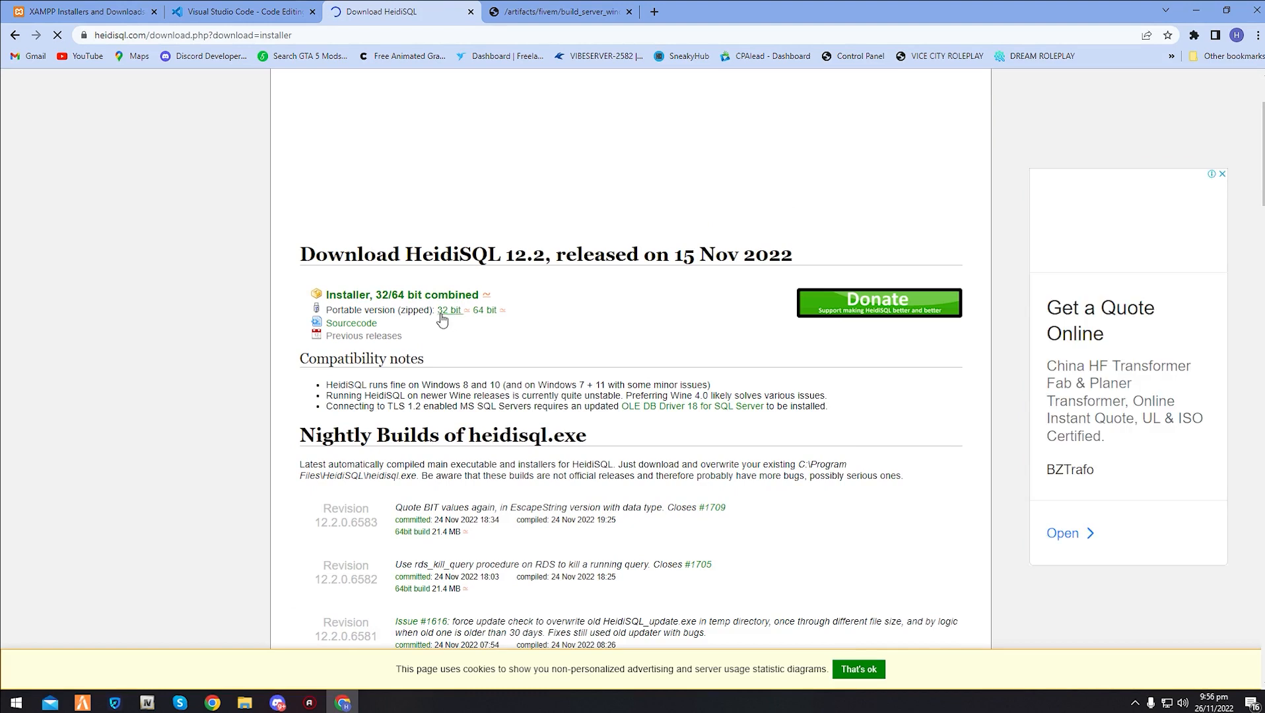
click(362, 301)
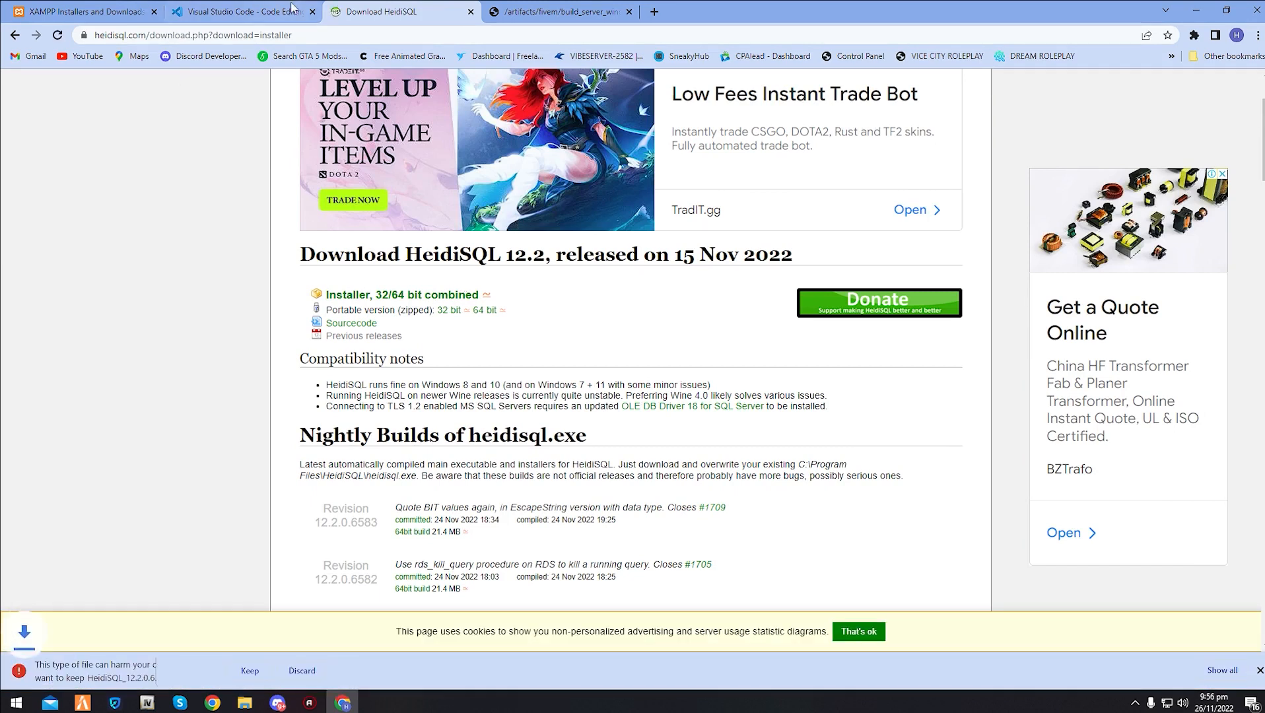
click(250, 671)
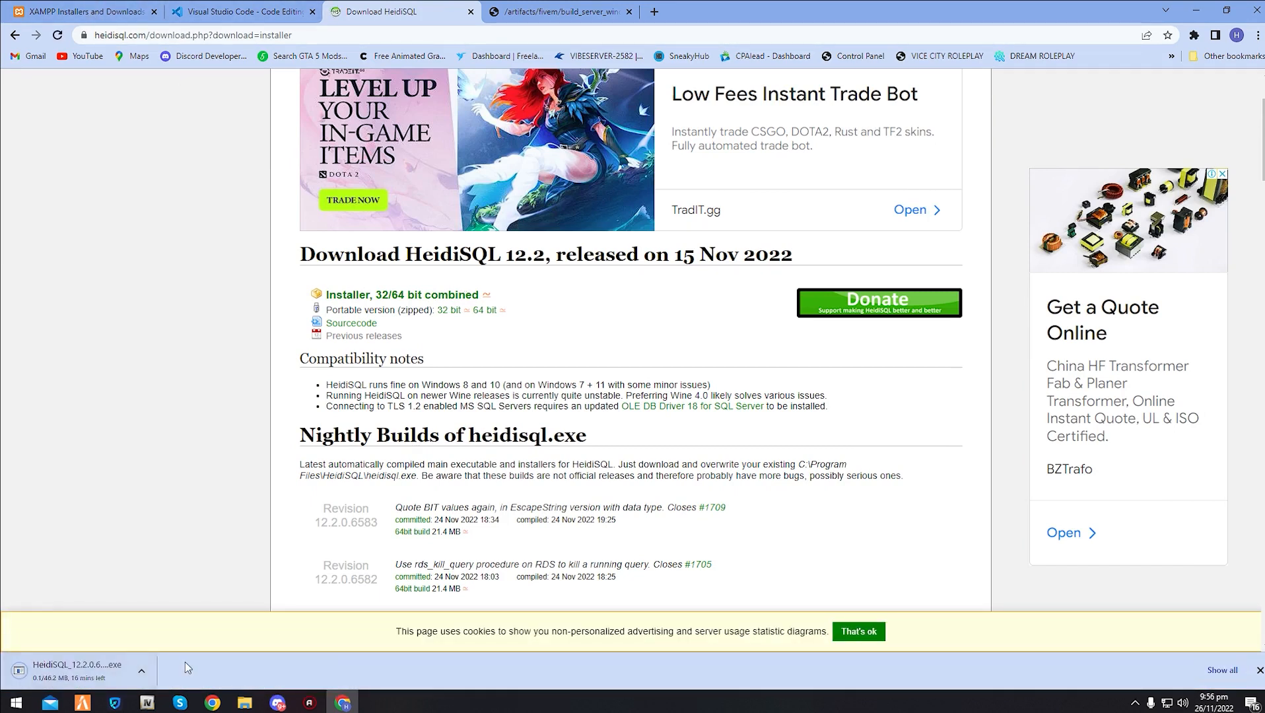
- Cancel the HeidiSQL installer download and dismiss the downloads bar
click(151, 672)
click(158, 651)
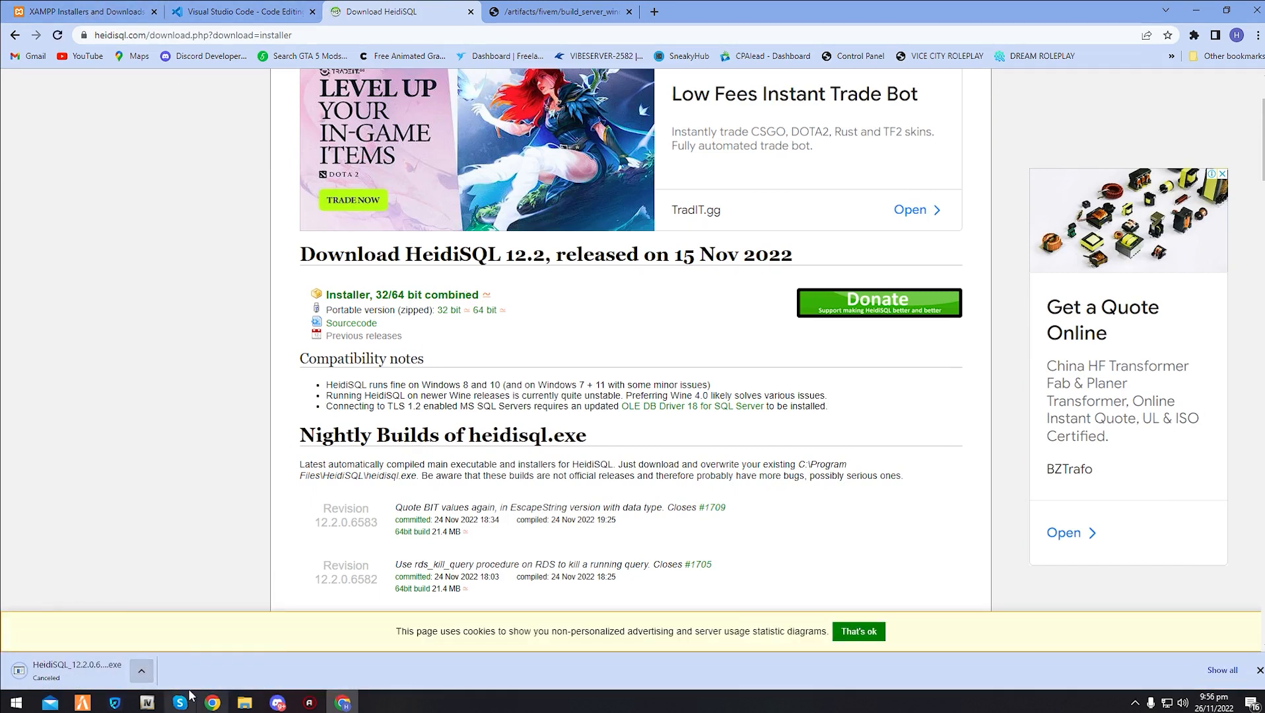
click(1260, 670)
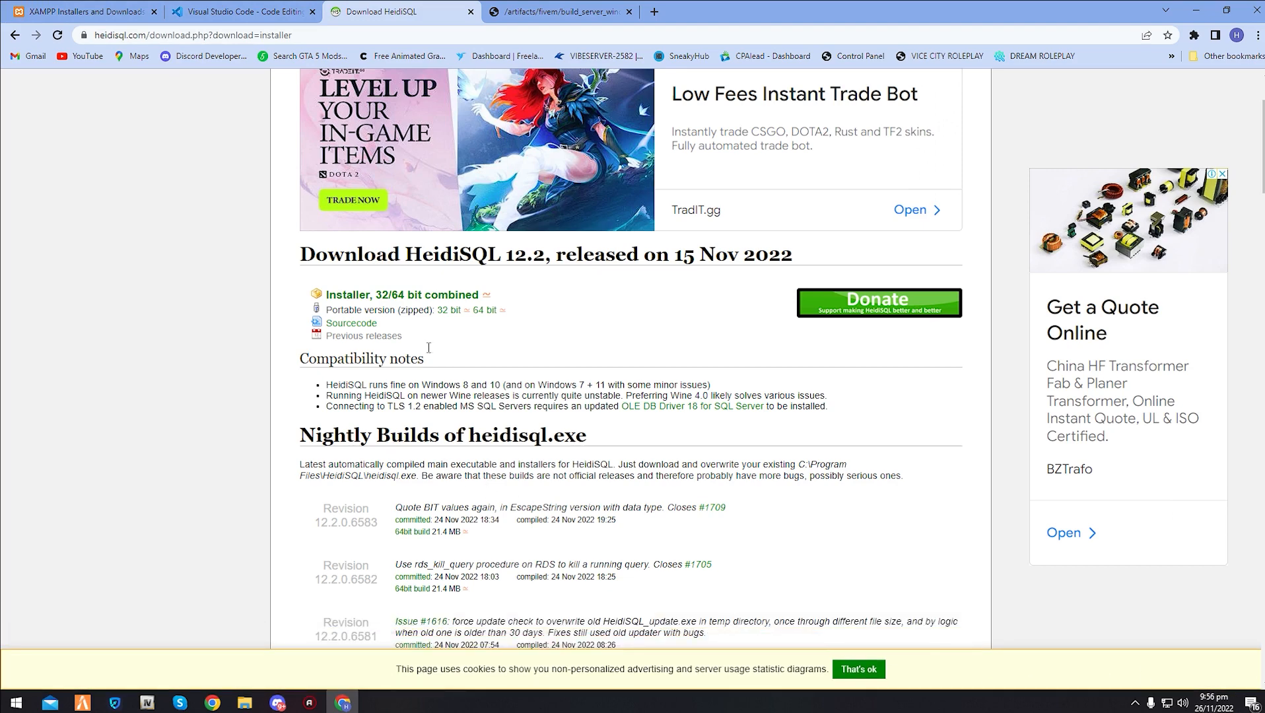
- Look over the FiveM Windows server builds list, and minimize the browser
scroll(399, 300, up, 4)
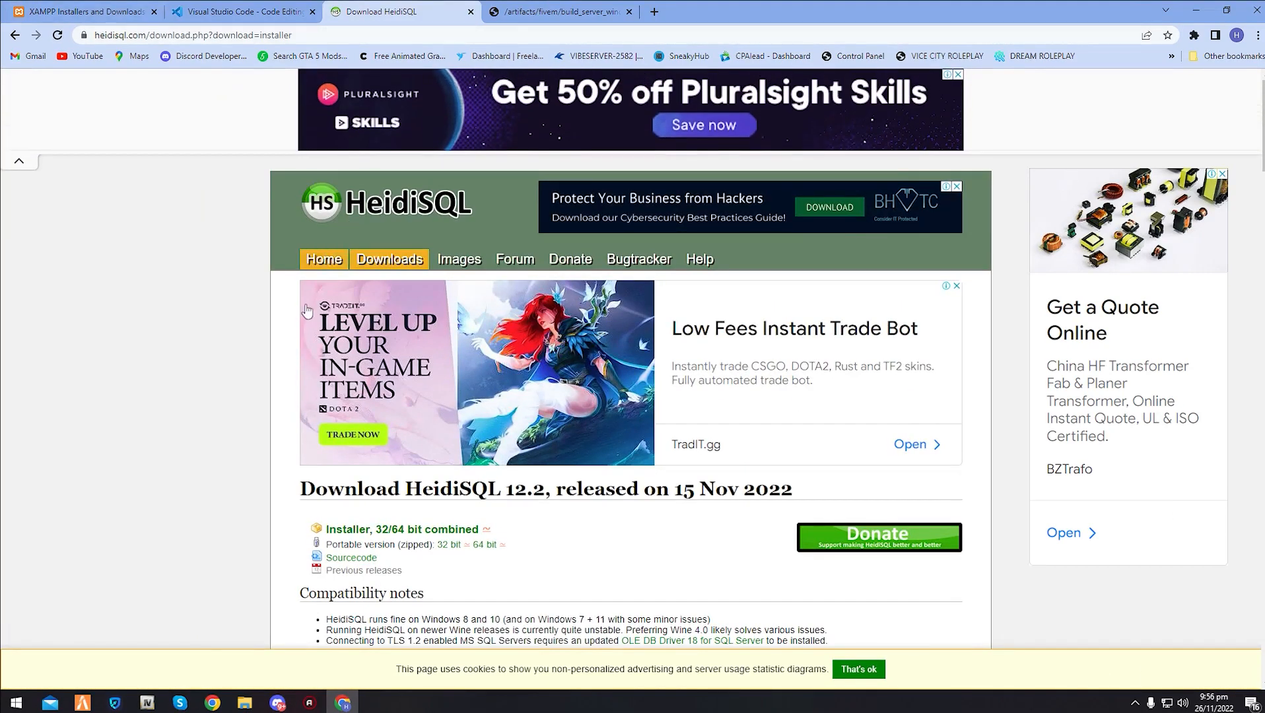
click(519, 6)
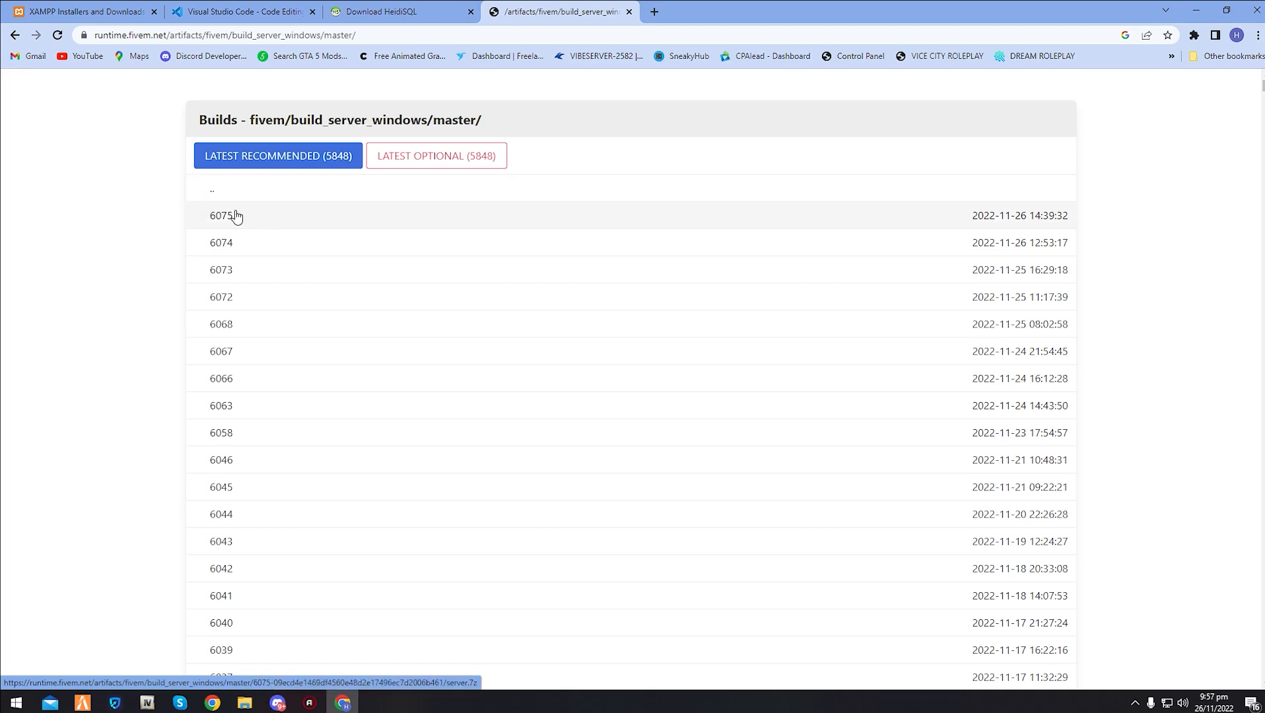
click(339, 705)
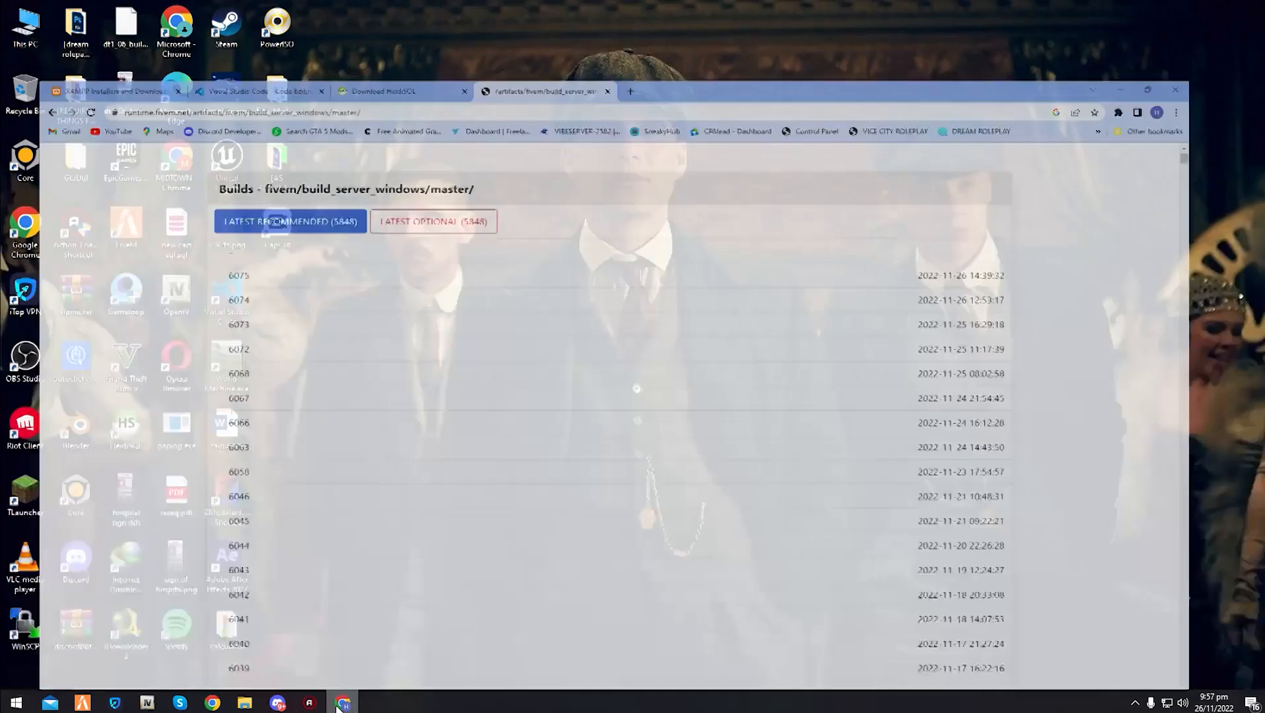
- In File Explorer, open the Compressed folder inside Downloads and copy the server.7z archive
double_click(25, 26)
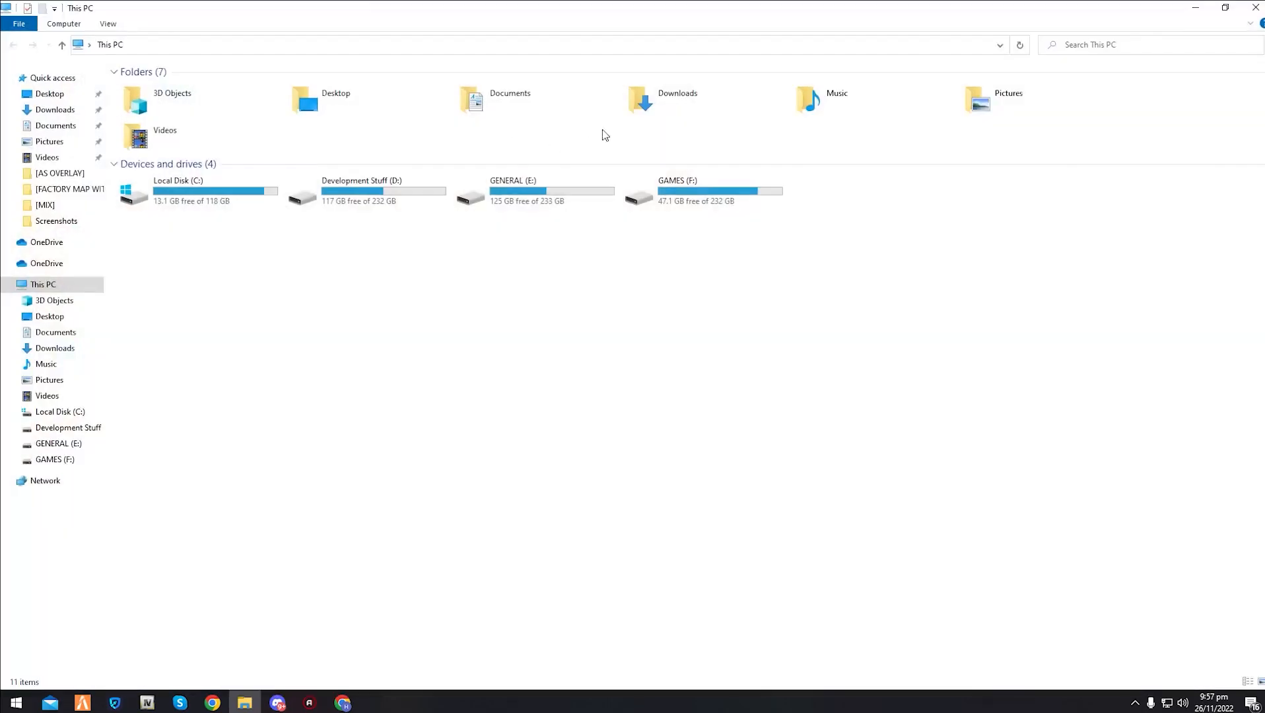
double_click(776, 105)
double_click(238, 108)
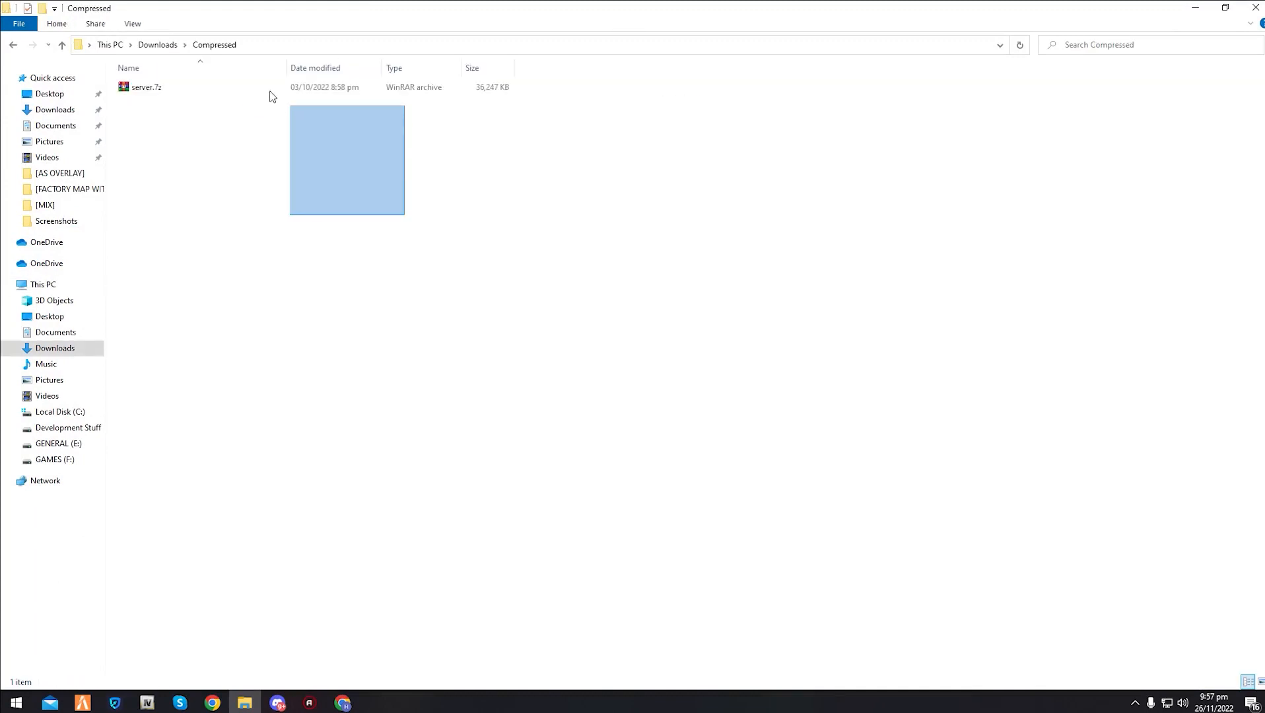
drag(269, 96, 247, 79)
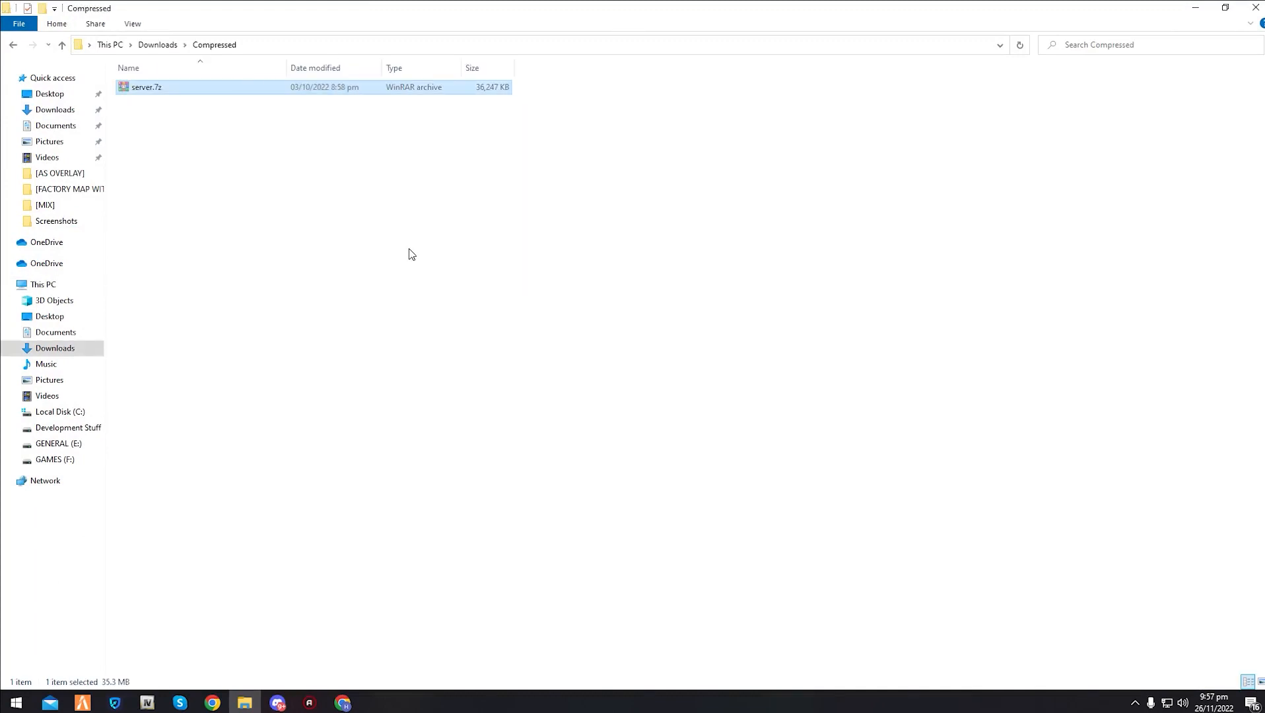
- Create a folder named TutorialVideo on the desktop and paste the copied server.7z archive into it
key(super+d)
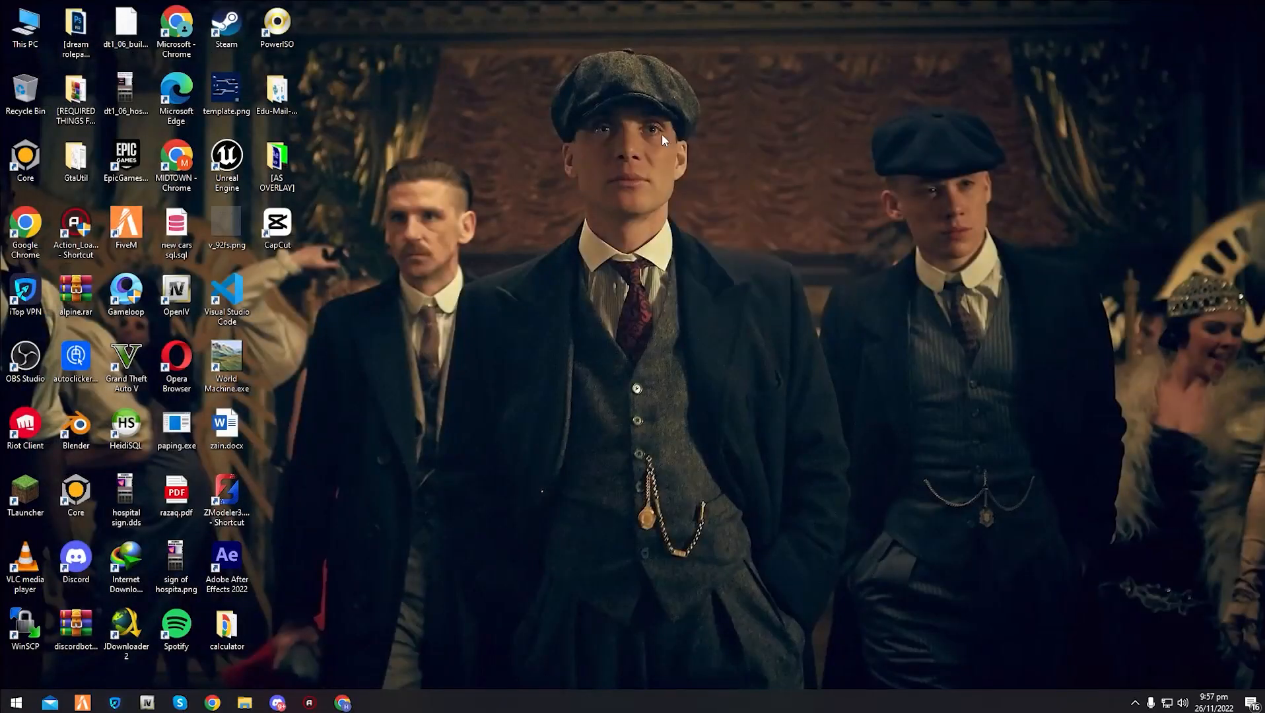
right_click(663, 134)
mouse_move(782, 274)
click(885, 278)
text(TutorialVideo)
key(Return)
key(Return)
key(ctrl+v)
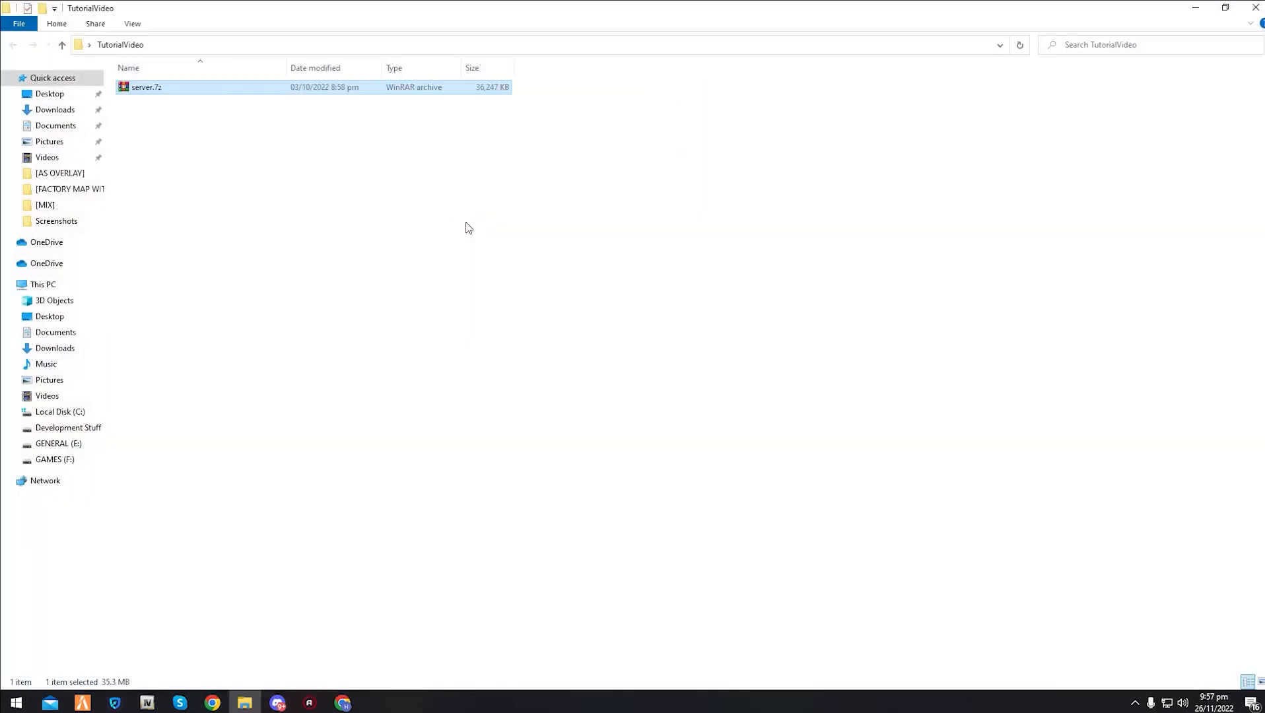
- Extract the contents of server.7z into the TutorialVideo folder and locate FXServer.exe among the files
click(411, 226)
double_click(301, 93)
click(369, 179)
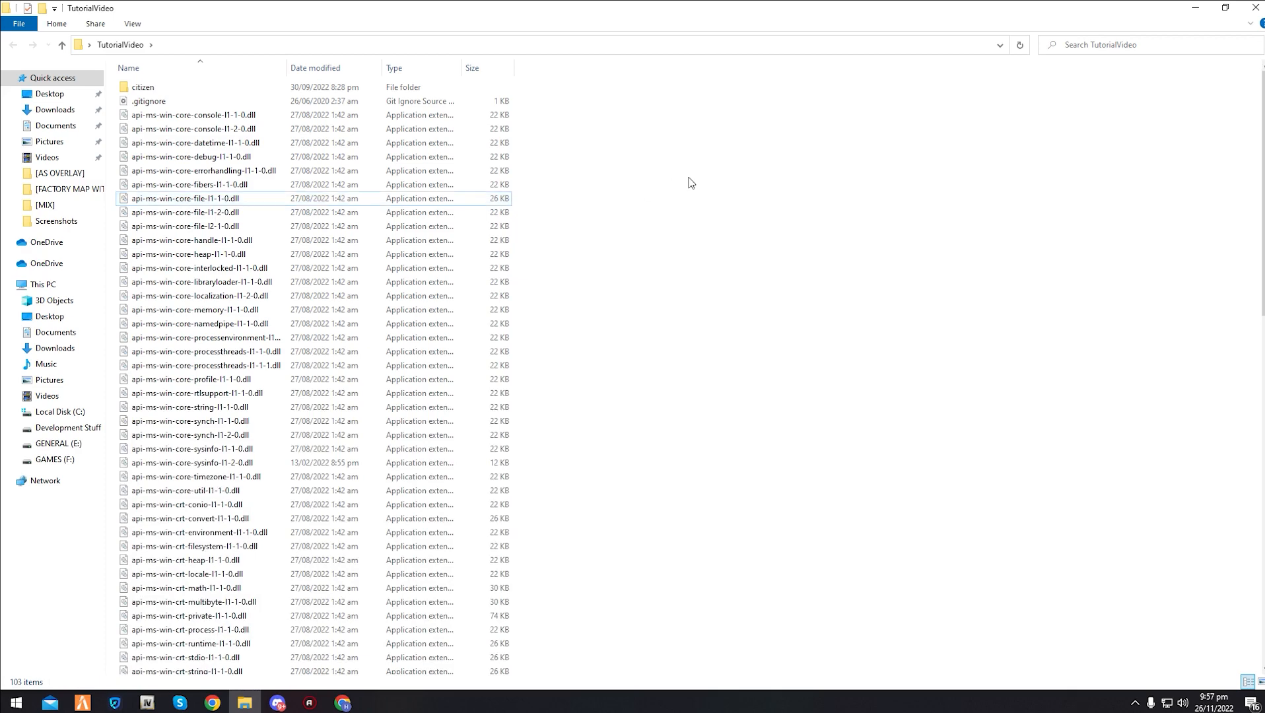
scroll(691, 183, down, 20)
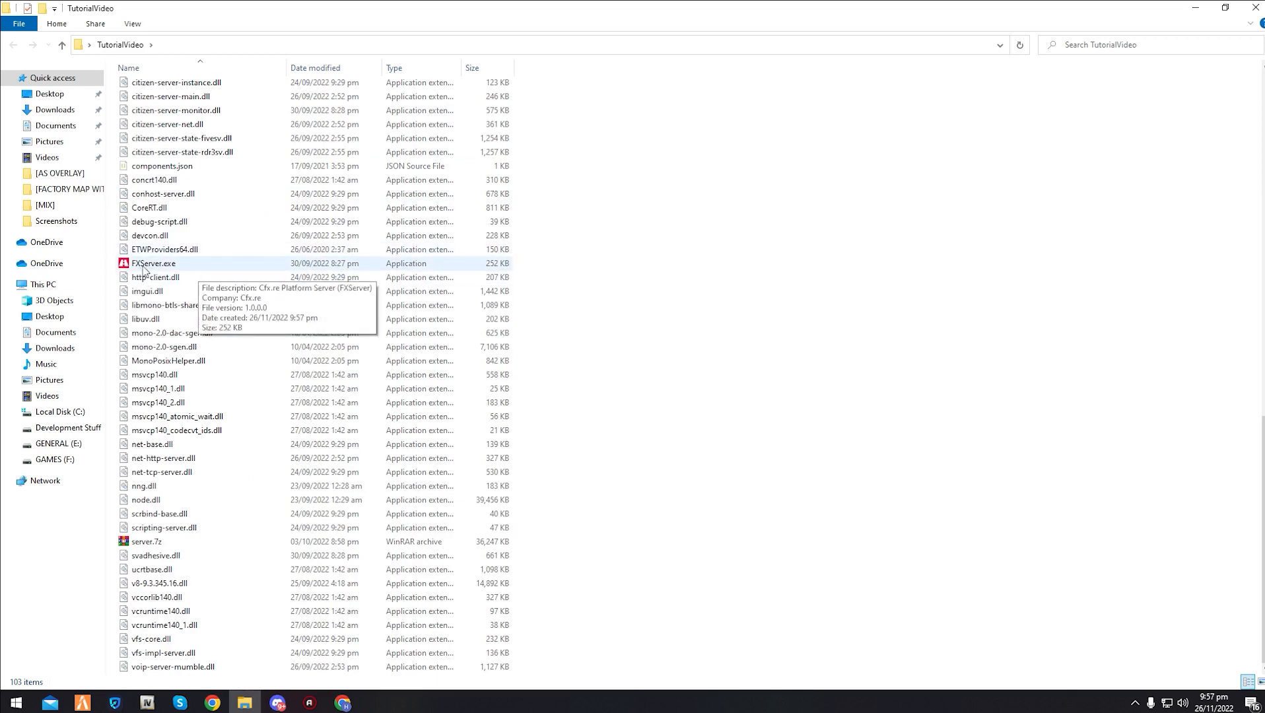
- Launch the XAMPP Control Panel, start the MySQL and Apache modules, and minimize it
click(5, 706)
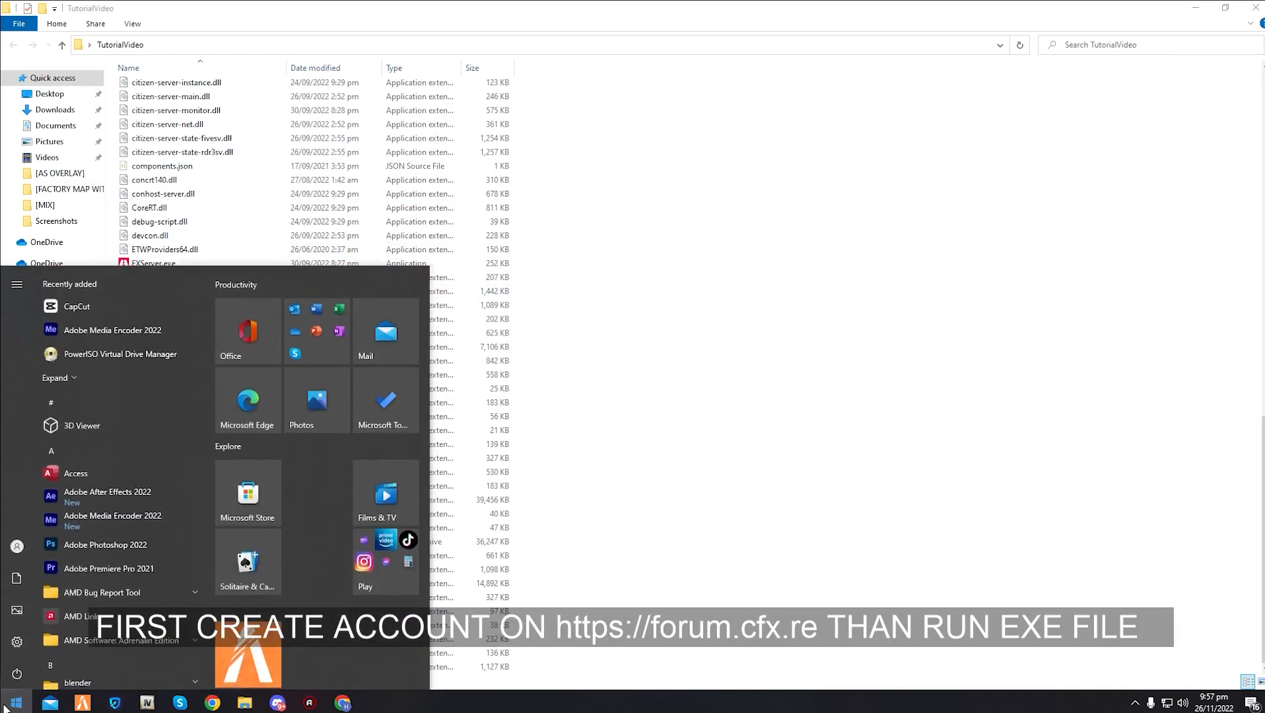
text(xampp)
key(Return)
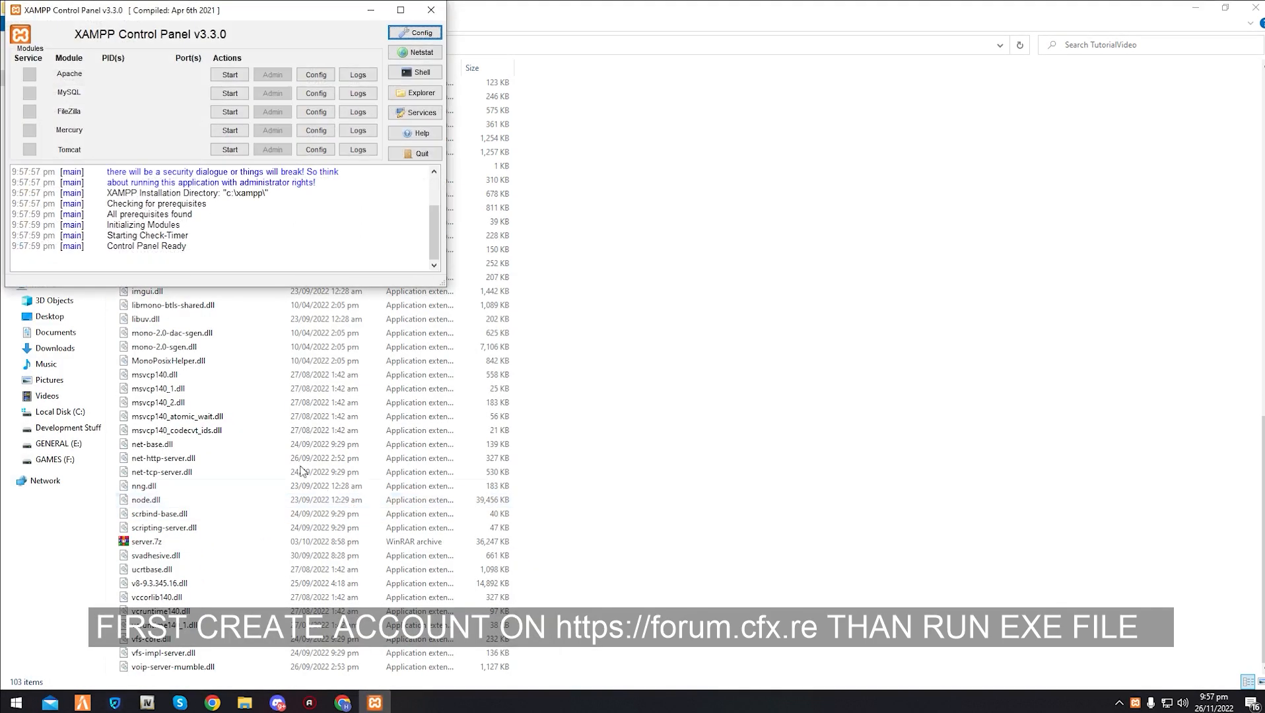
click(227, 92)
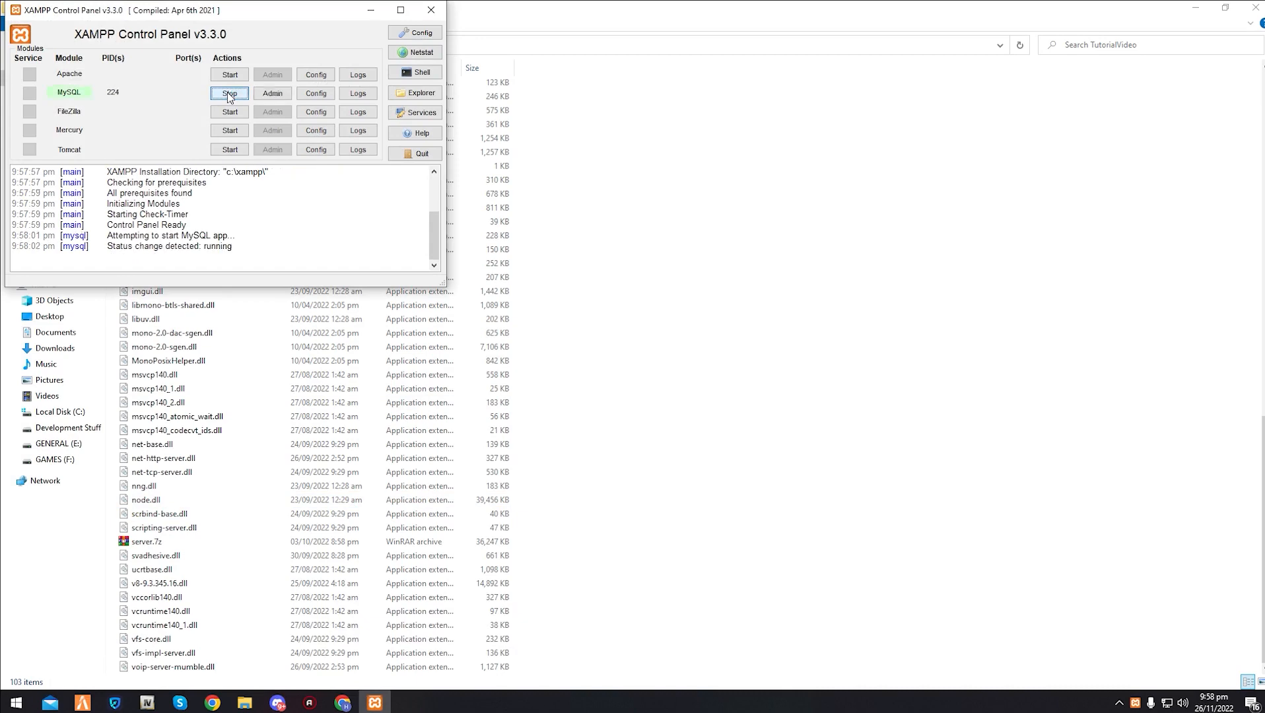
click(230, 75)
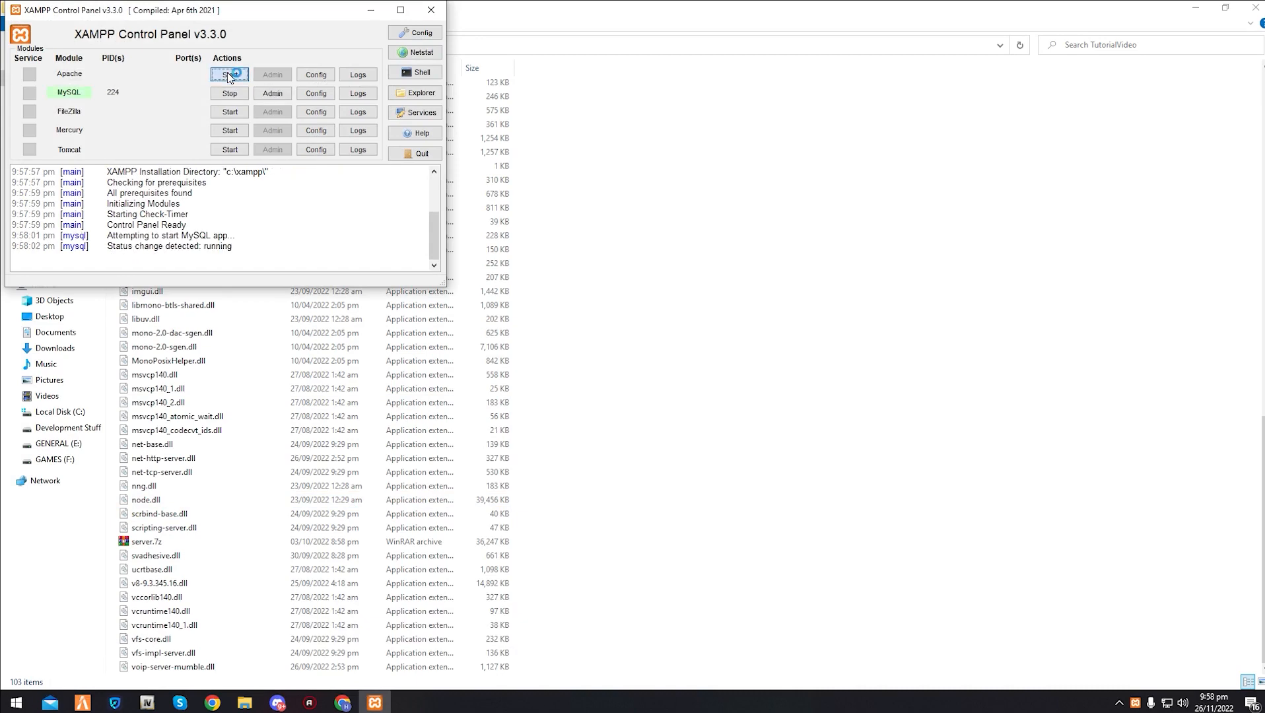
click(370, 10)
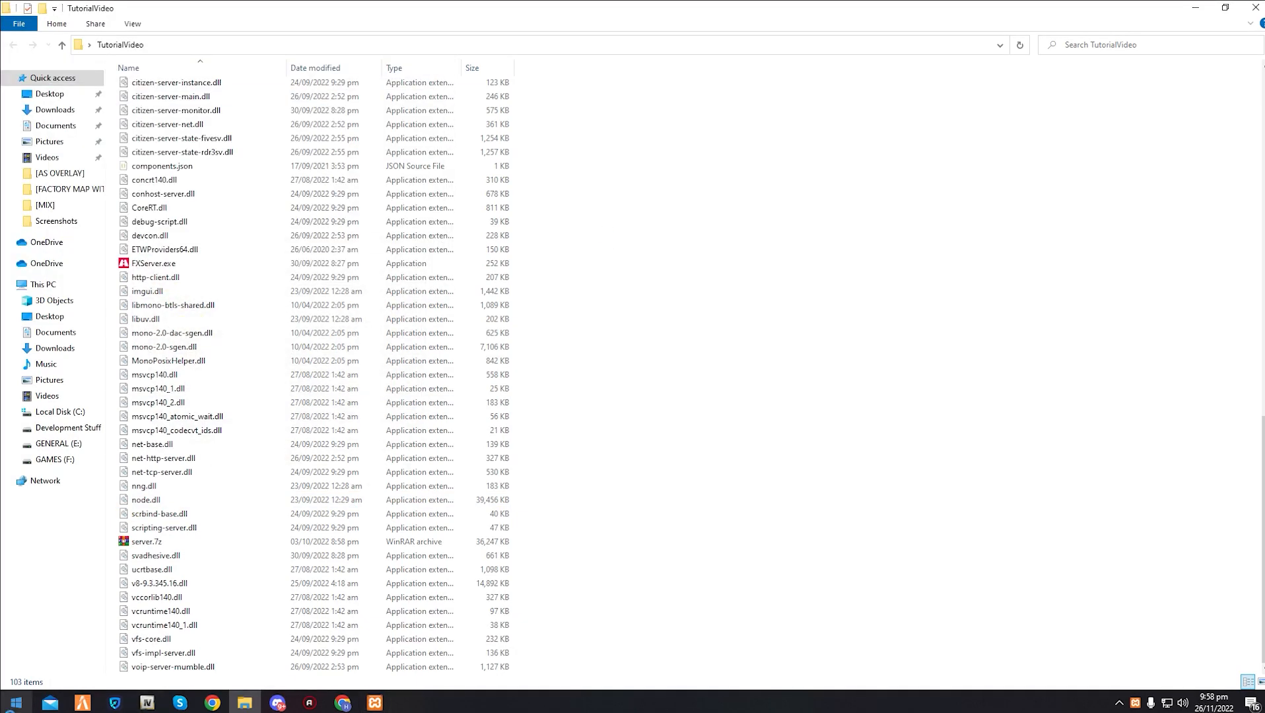
- Run FXServer.exe from the TutorialVideo folder and allow it access through Windows Defender Firewall
double_click(185, 266)
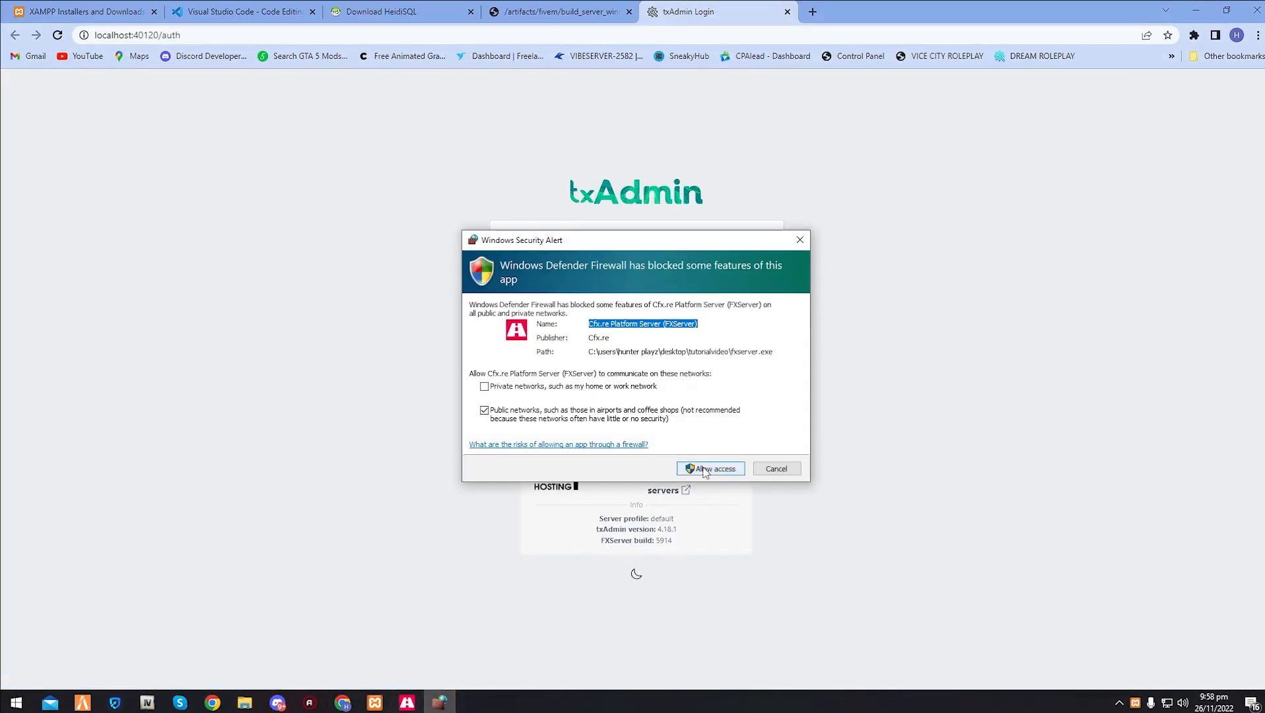
click(705, 470)
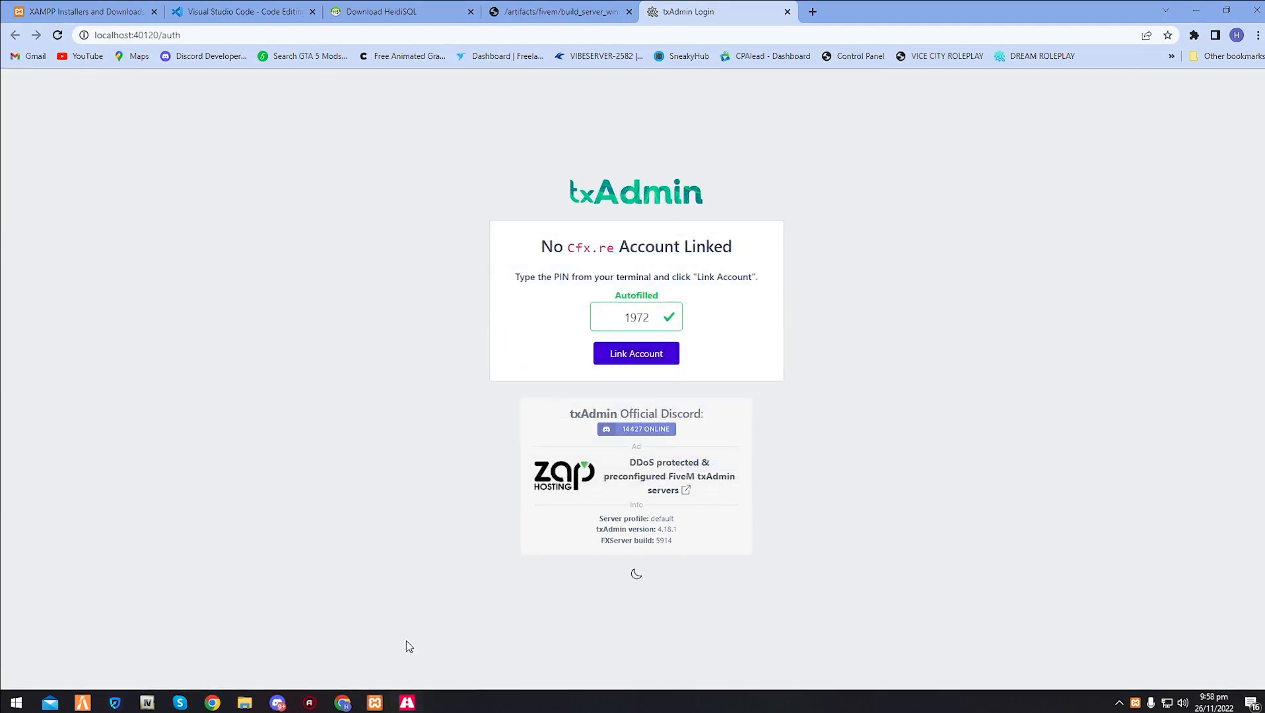
- Check the PIN in the server terminal against the autofilled one and start linking the Cfx.re account in txAdmin
mouse_move(407, 703)
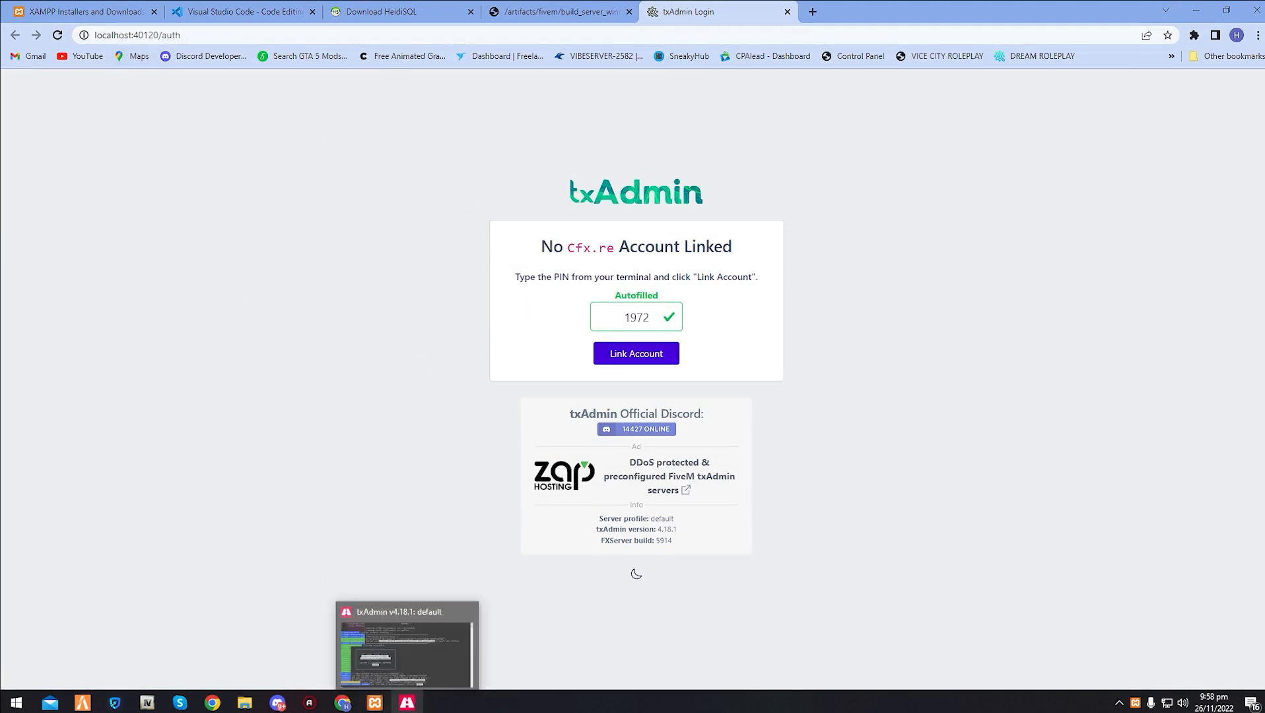
click(407, 703)
drag(427, 69, 283, 161)
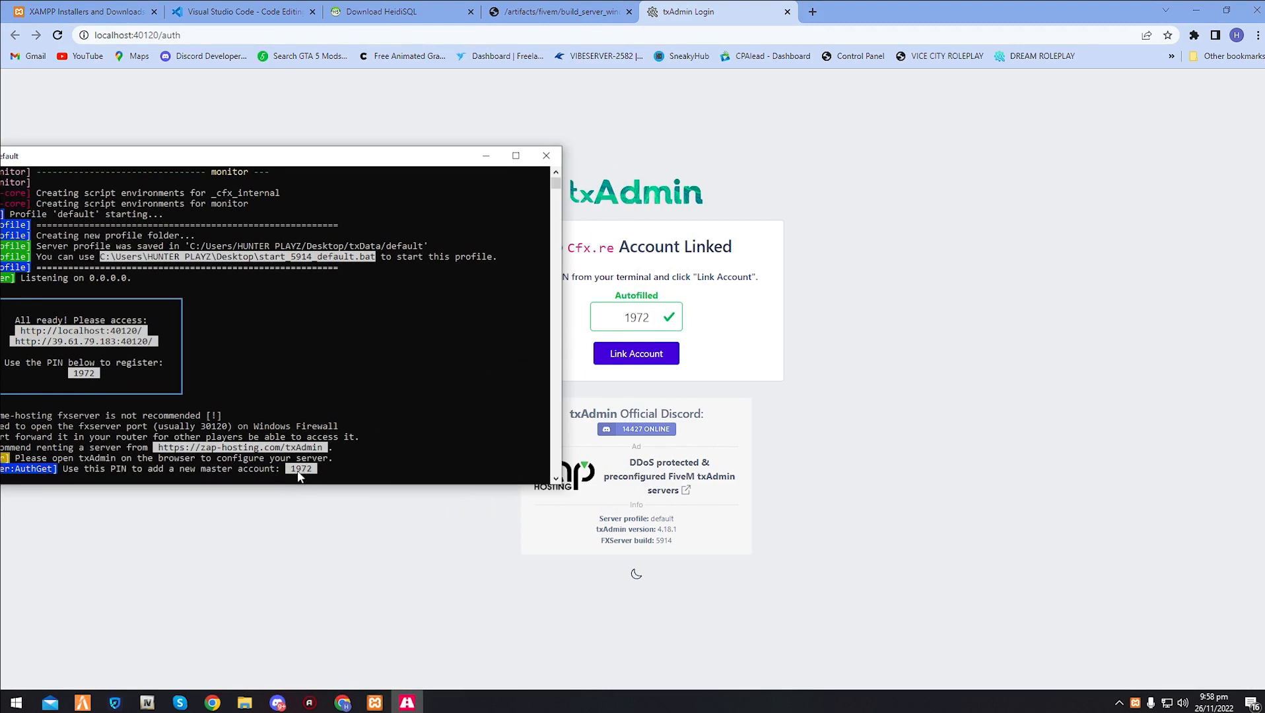
click(639, 359)
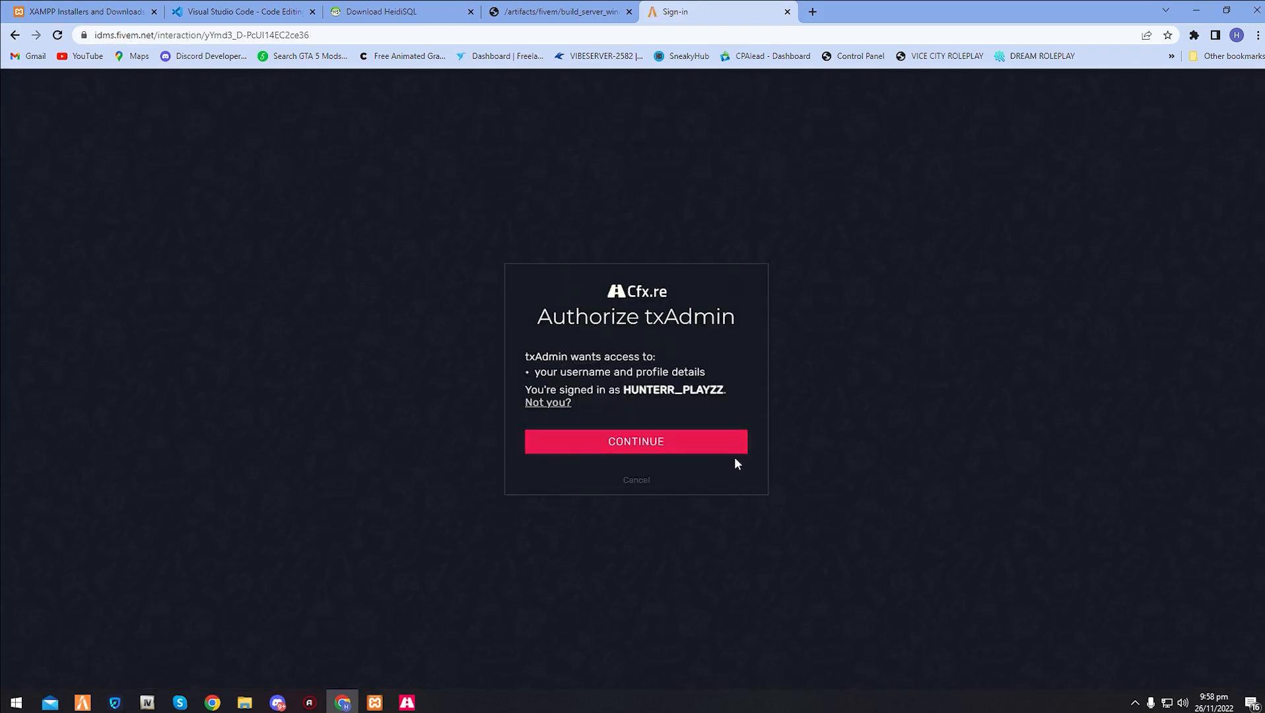
- Open the Cfx.re community forum at forum.cfx.re in a new tab, view its front page, and close the tab
key(ctrl+t)
text(forum.cfx.re)
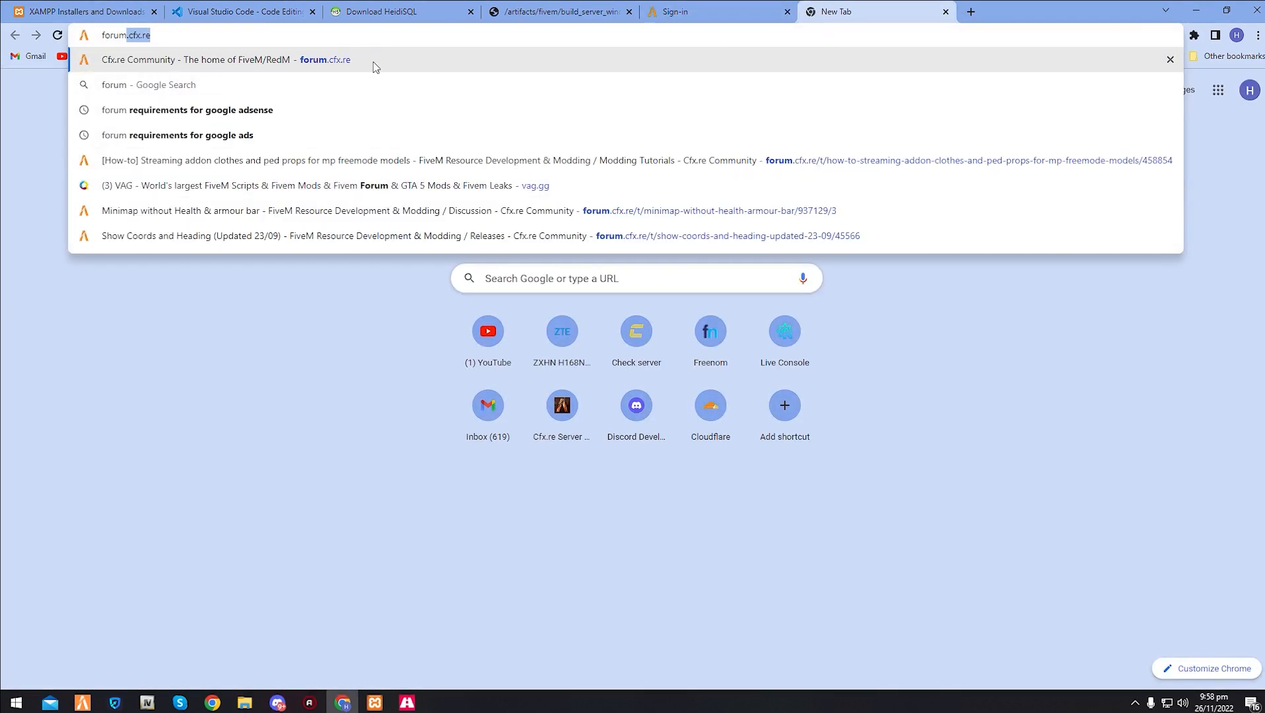
click(287, 58)
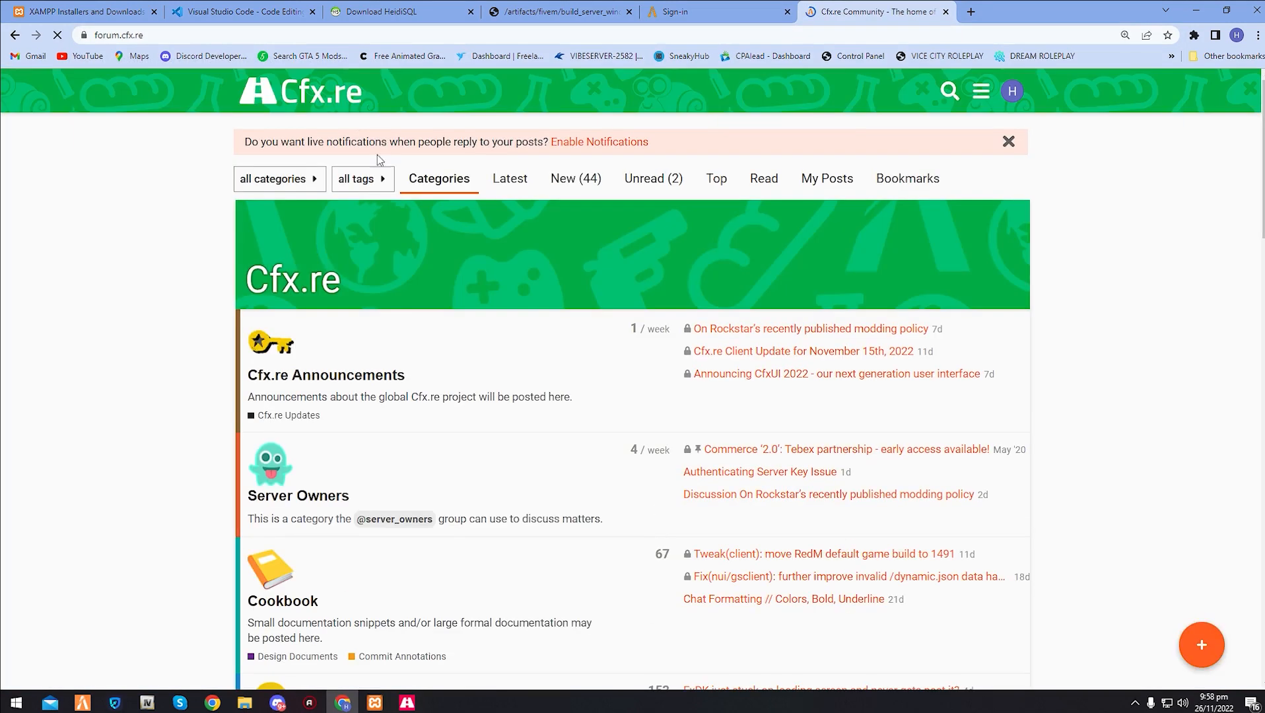
click(947, 12)
mouse_move(247, 704)
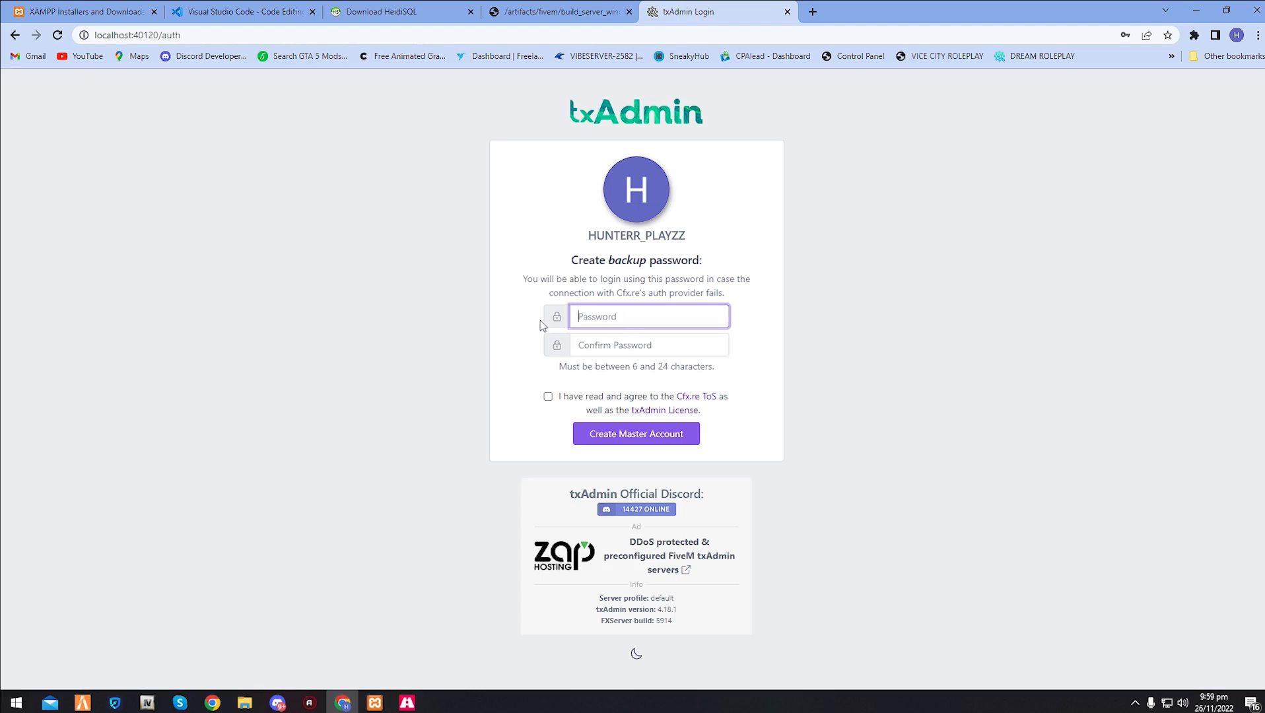
- Enter and confirm the backup password, agree to the terms, create the master account, and decline updating the browser's saved password
text(•)
click(691, 346)
text(•••)
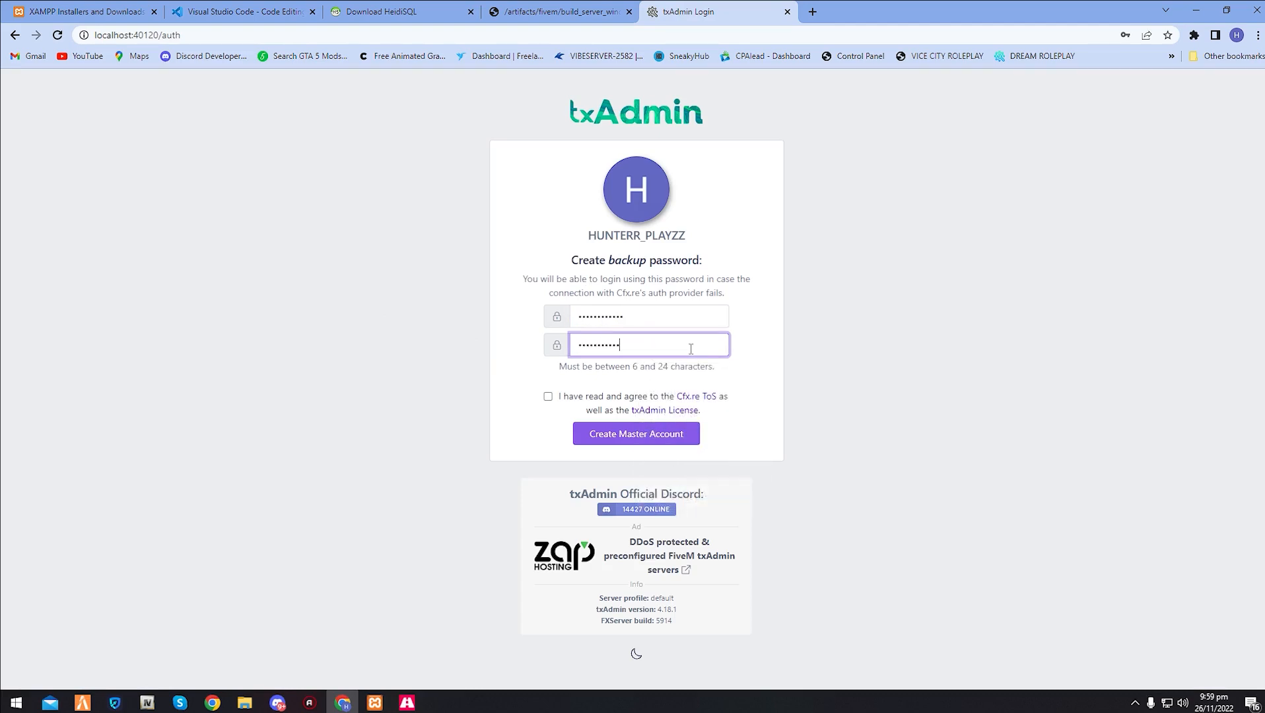
click(548, 398)
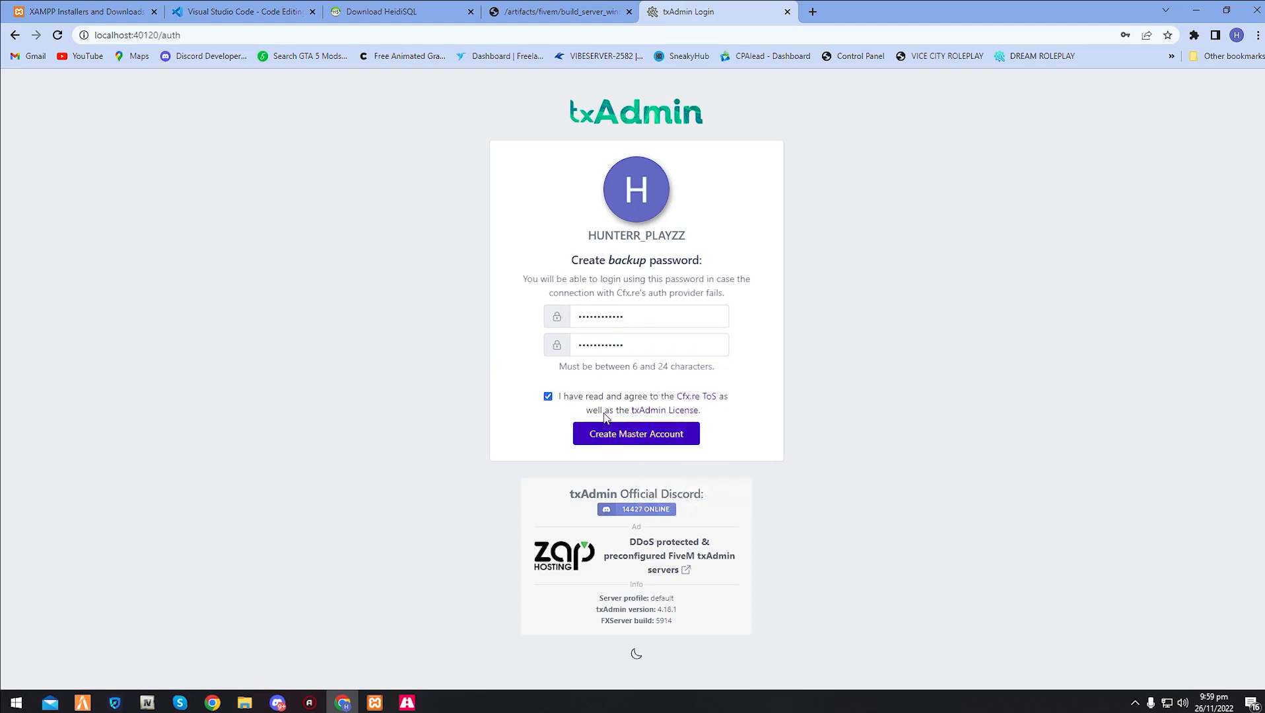
click(634, 434)
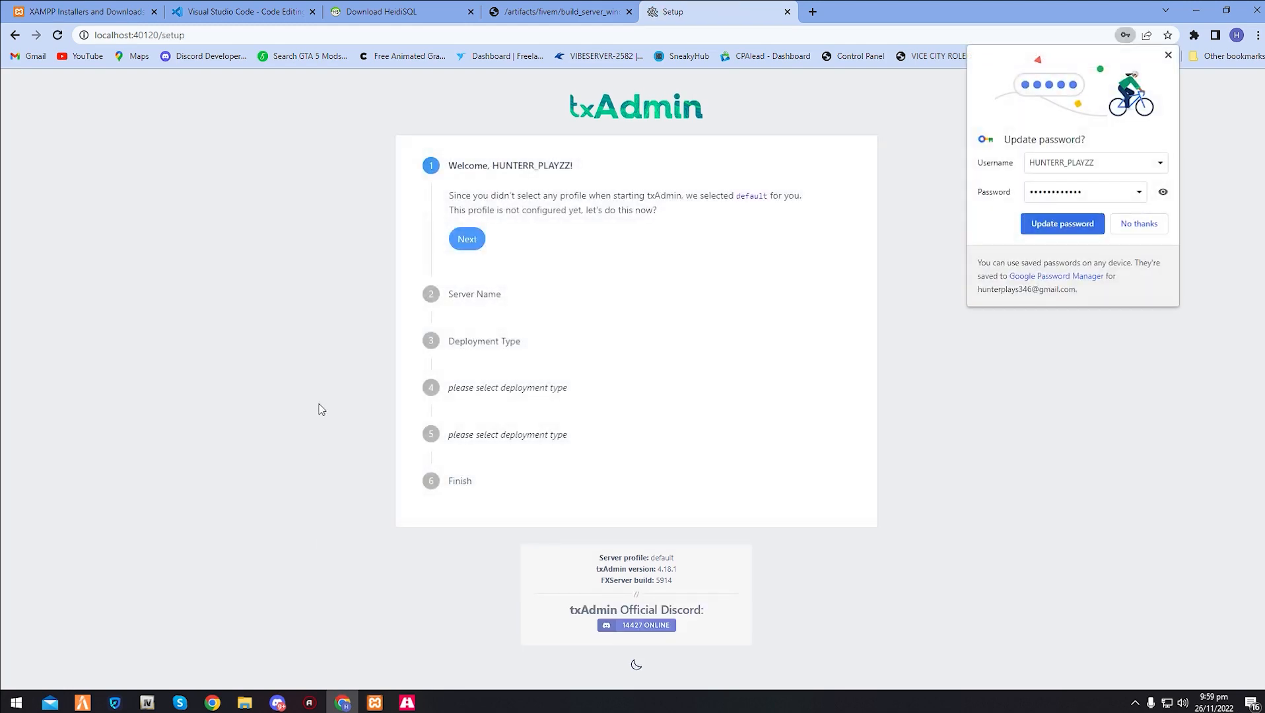
click(1139, 225)
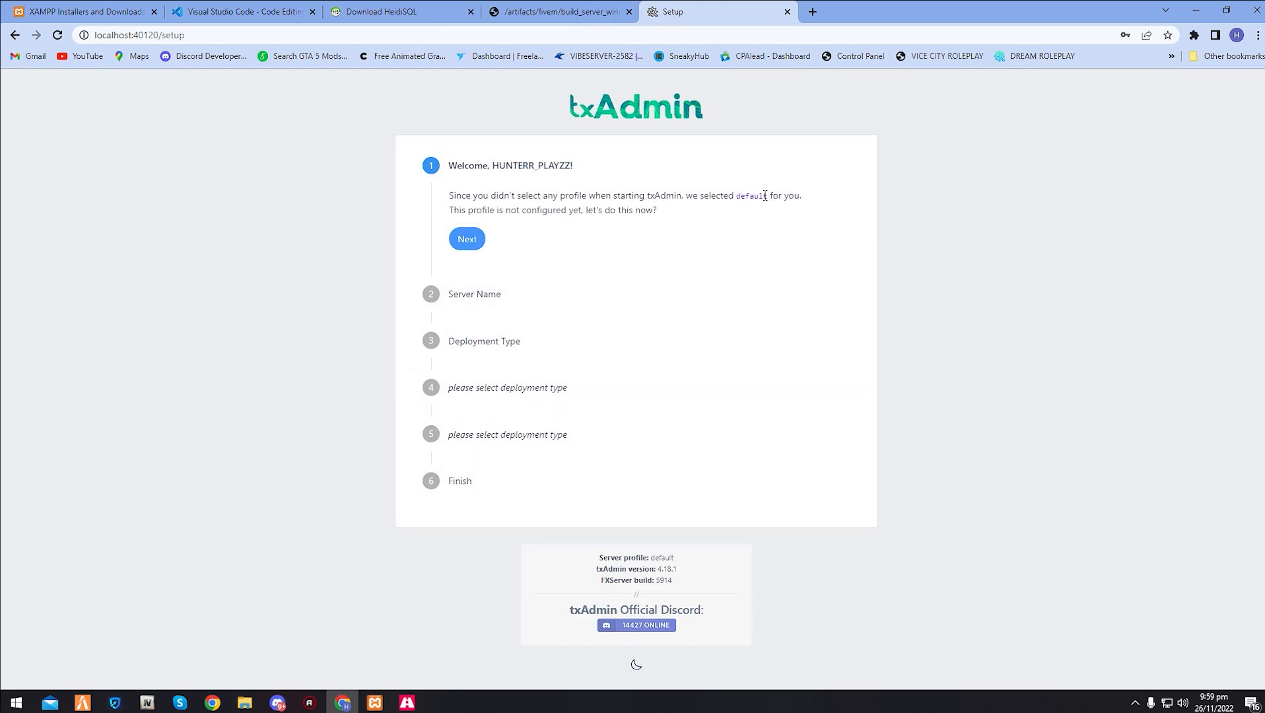
- Start configuring the default profile and set the server name to TUTORIAL FIVEM SERVER
drag(764, 196, 737, 198)
click(754, 201)
click(467, 241)
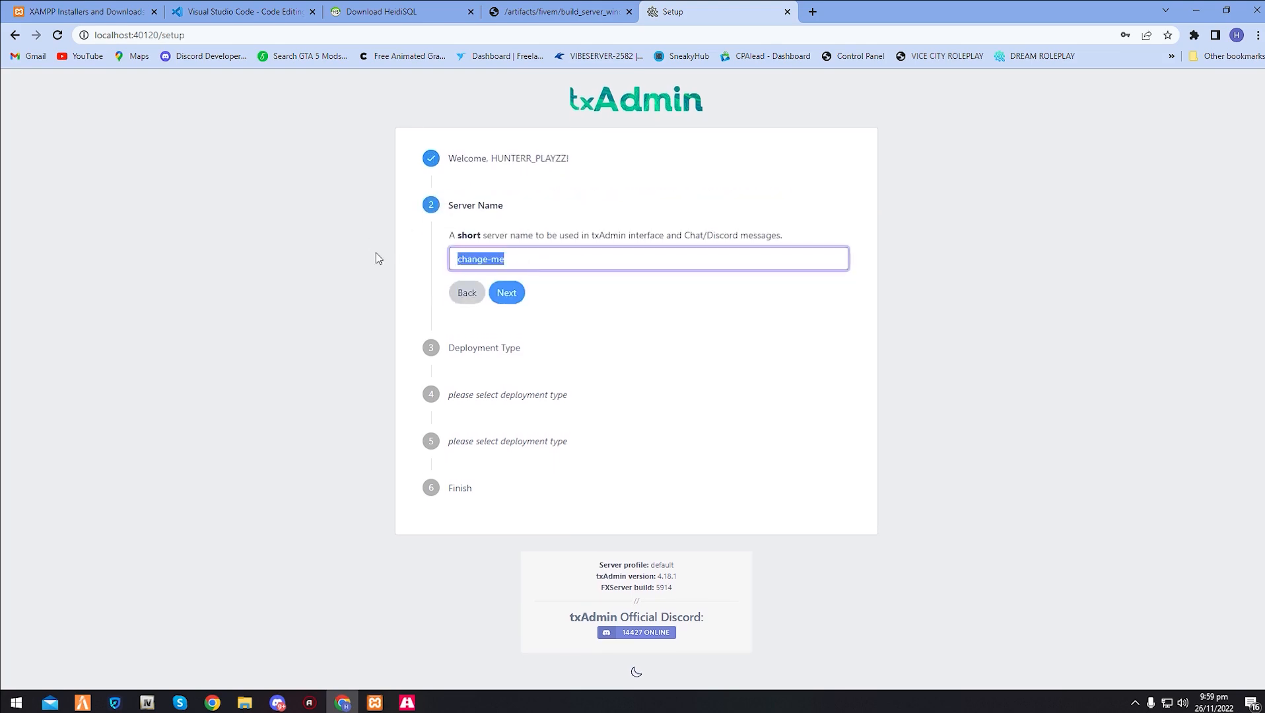
text(TU)
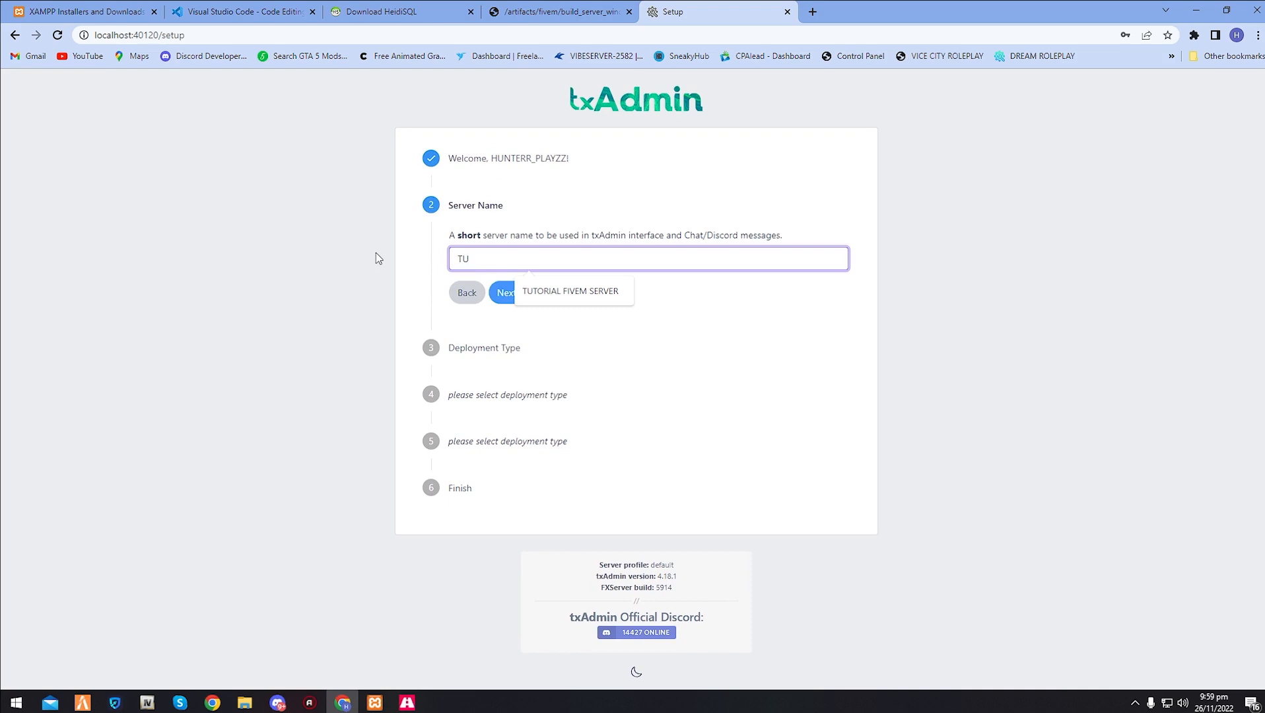
click(529, 292)
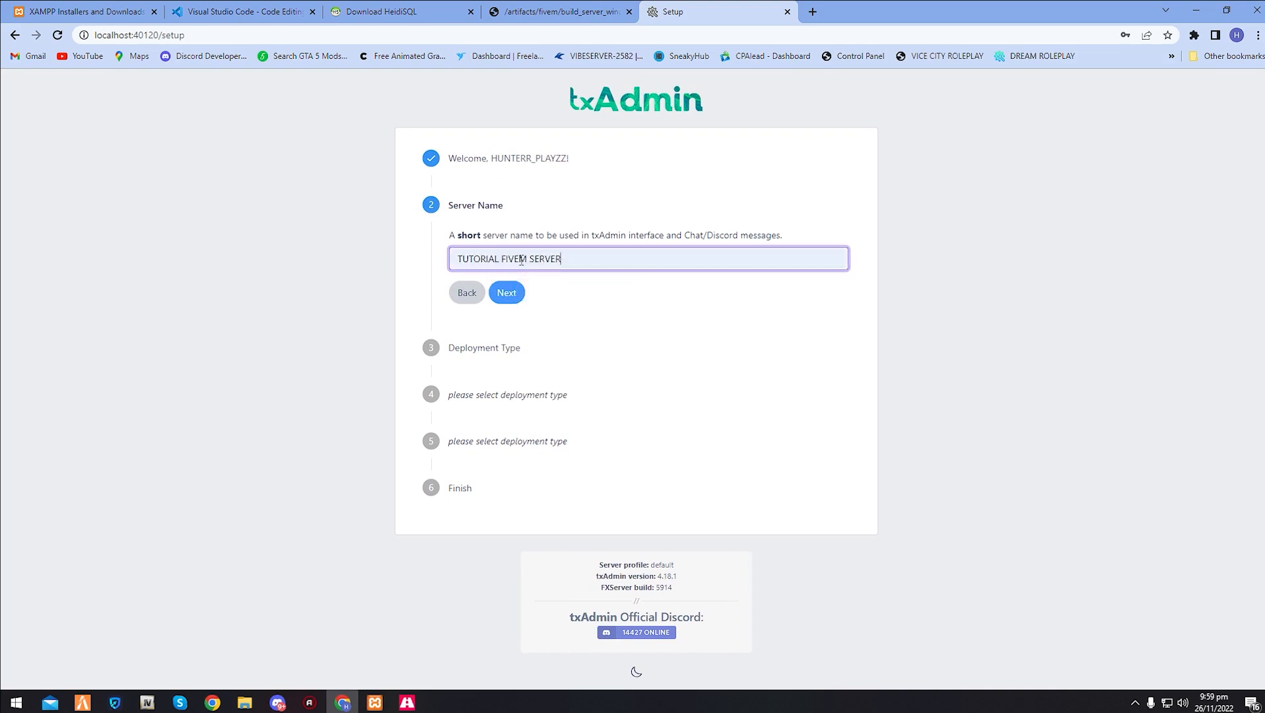
click(515, 295)
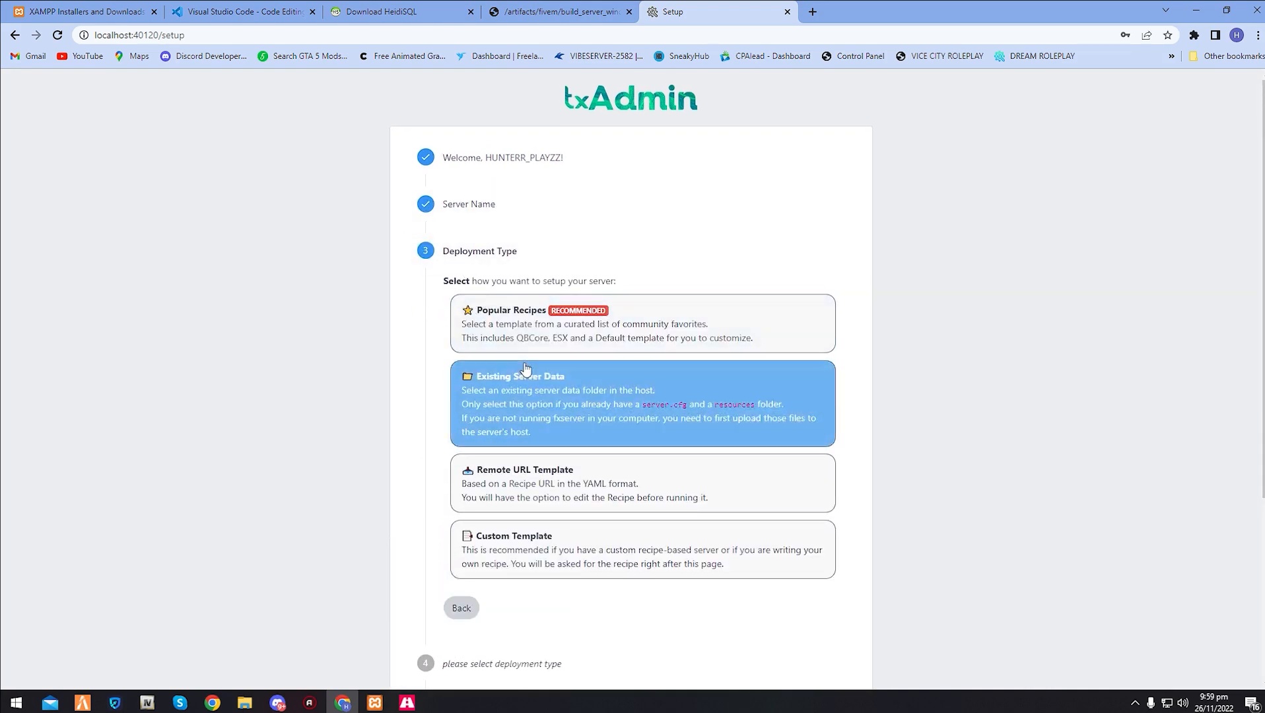
- Choose Popular Recipes as the deployment type and select the ESX Legacy template
click(606, 433)
click(454, 338)
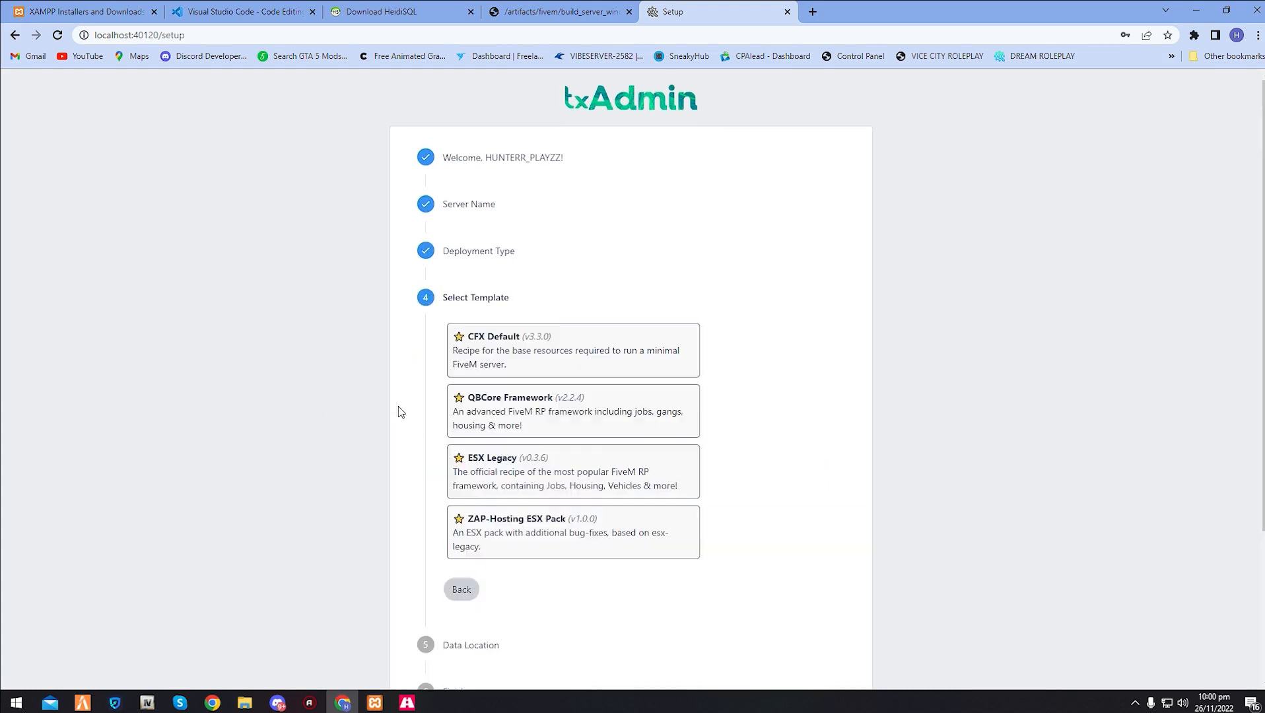
click(490, 478)
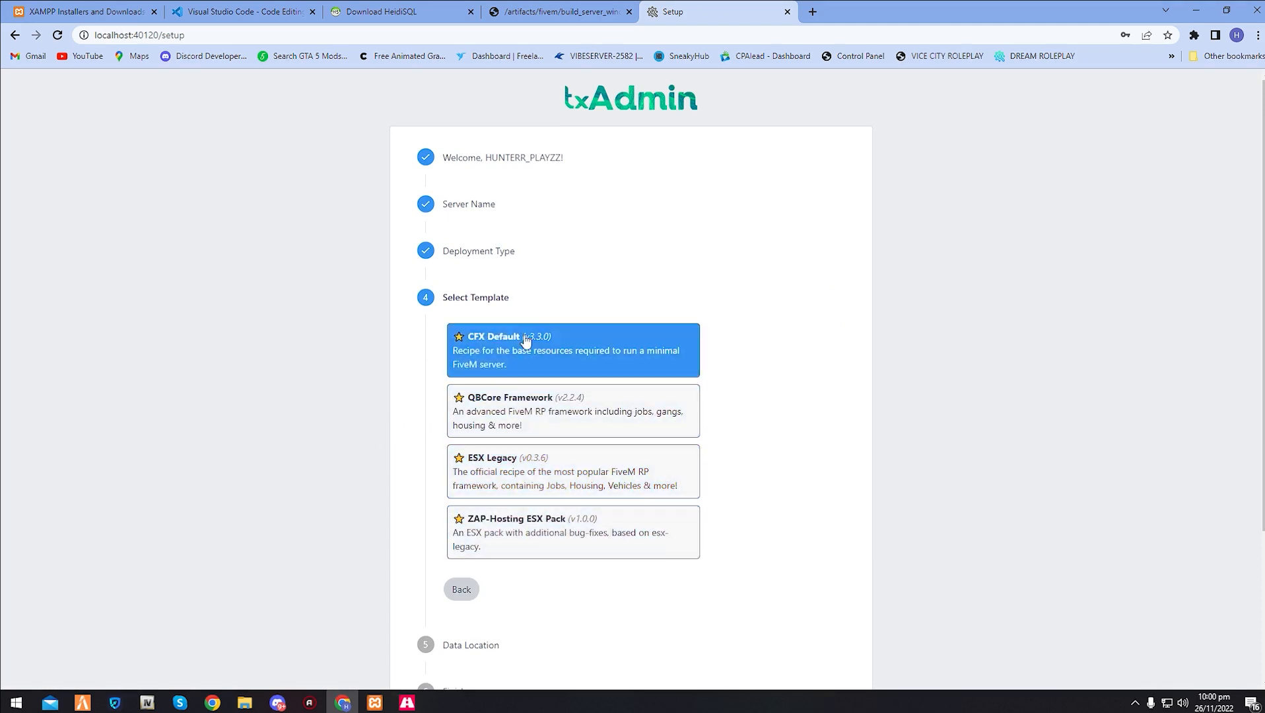
click(602, 479)
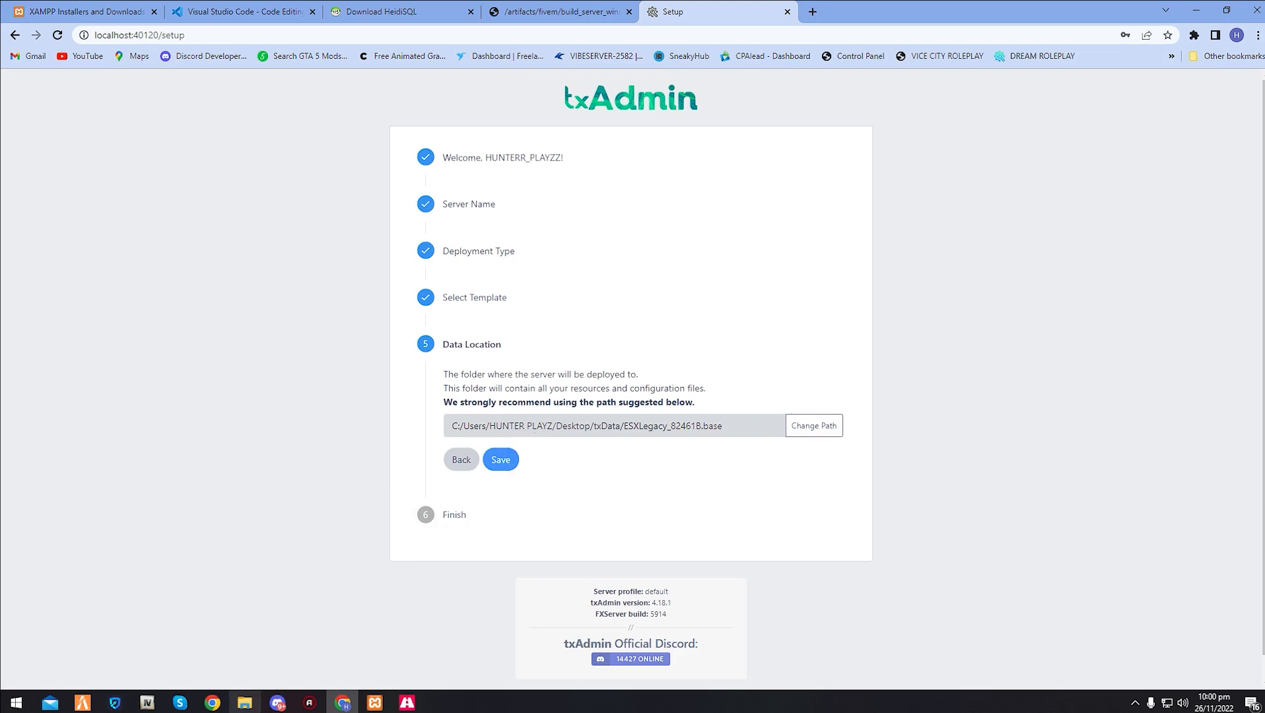
- Switch to File Explorer and create a folder named TurotialServer inside the TutorialVideo folder
click(244, 703)
scroll(486, 501, up, 1)
click(748, 473)
scroll(655, 470, up, 11)
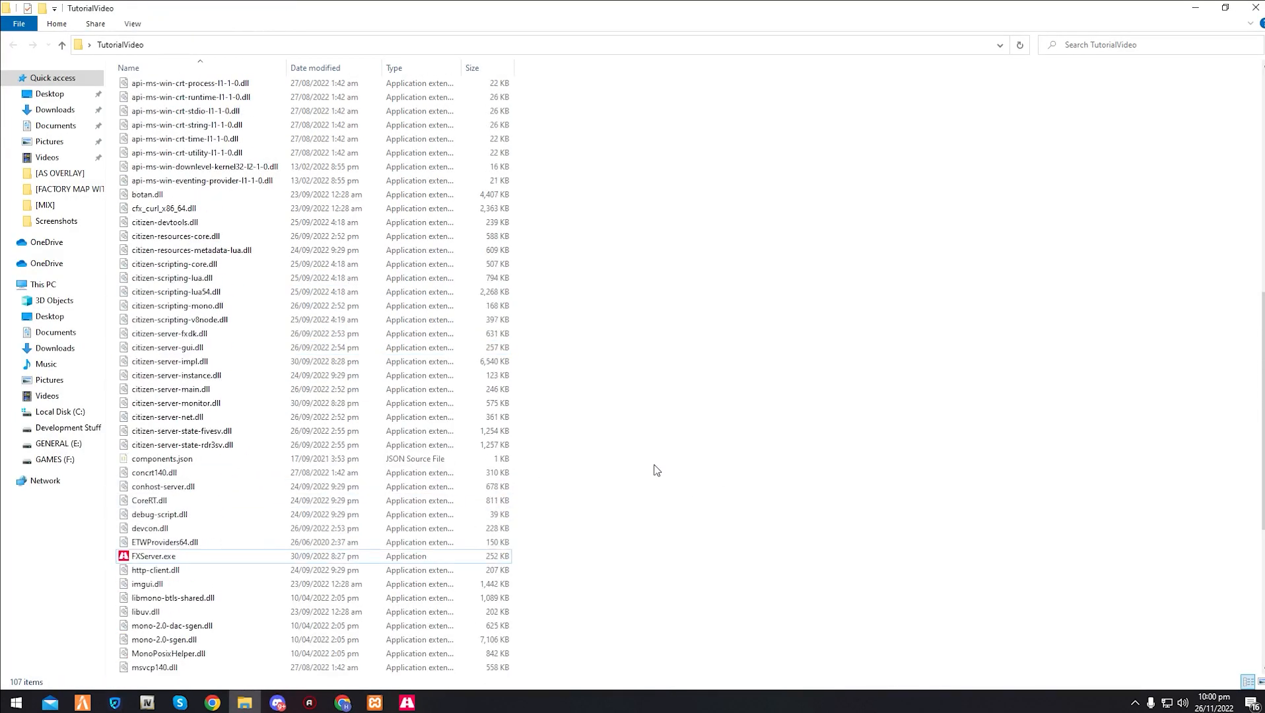
scroll(654, 468, up, 1)
right_click(638, 140)
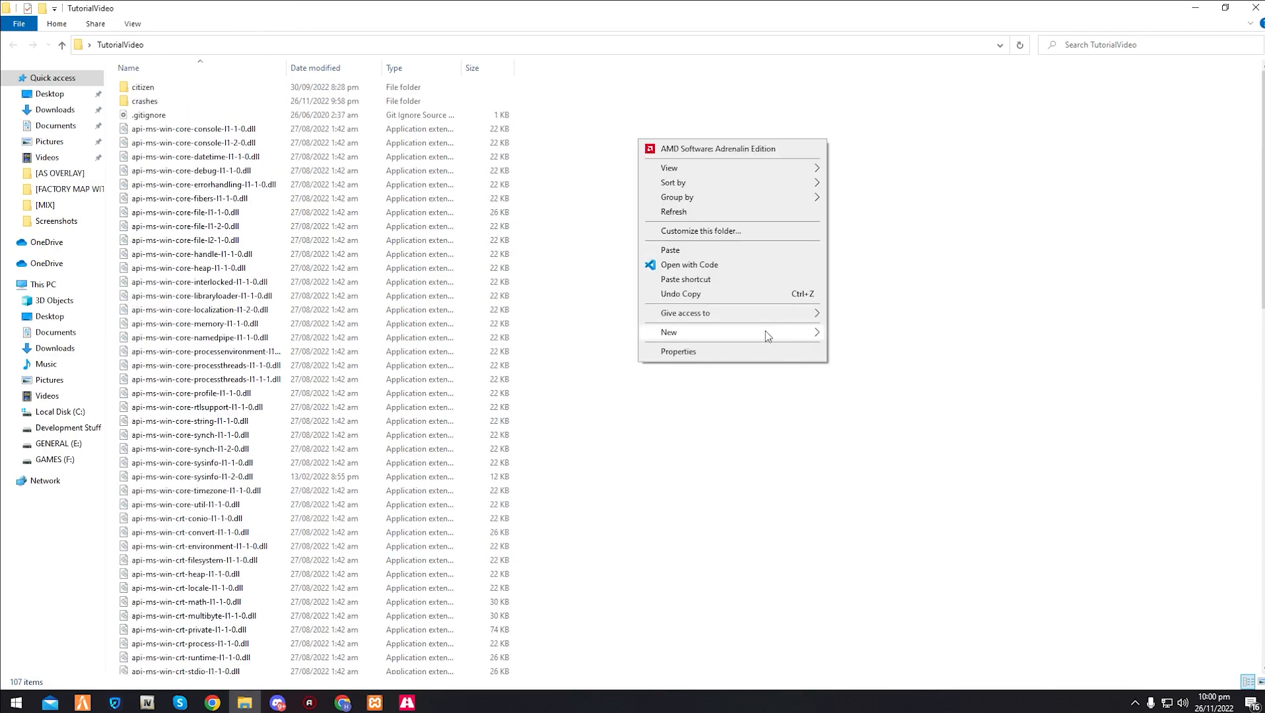
mouse_move(765, 331)
click(859, 334)
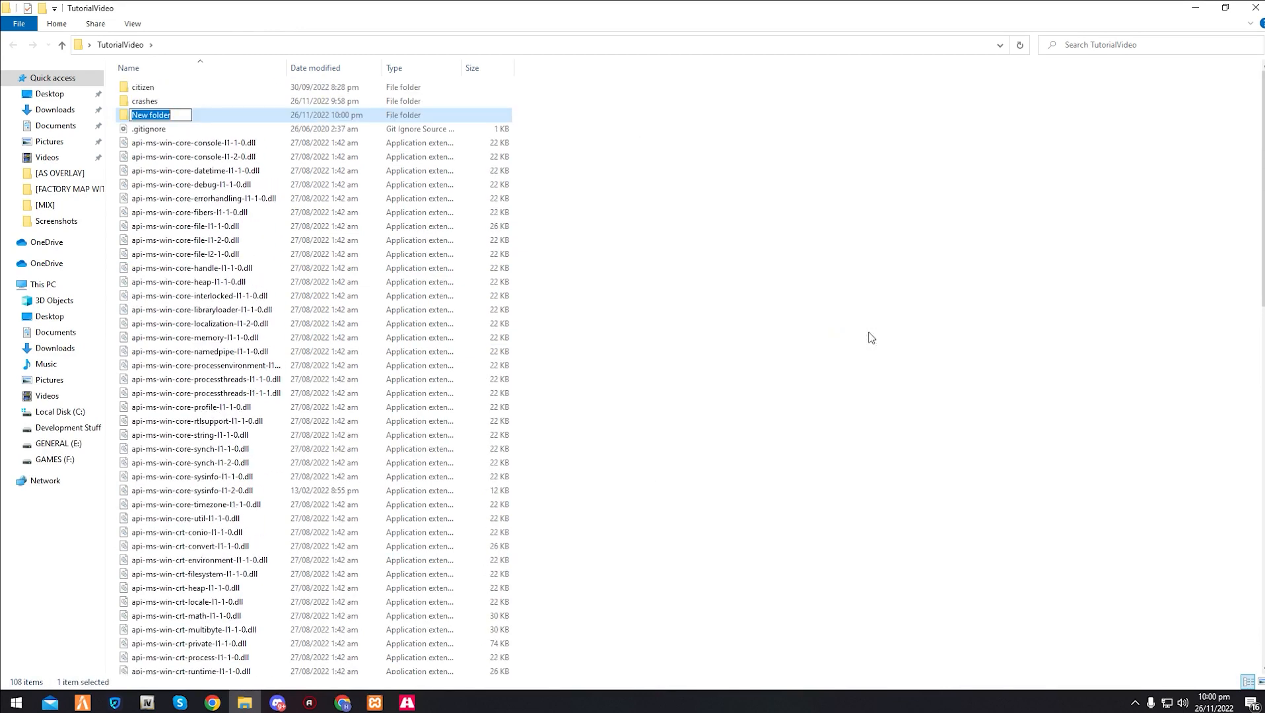
text(mAIN)
key(ctrl+a)
text(tUrotialServer)
click(757, 293)
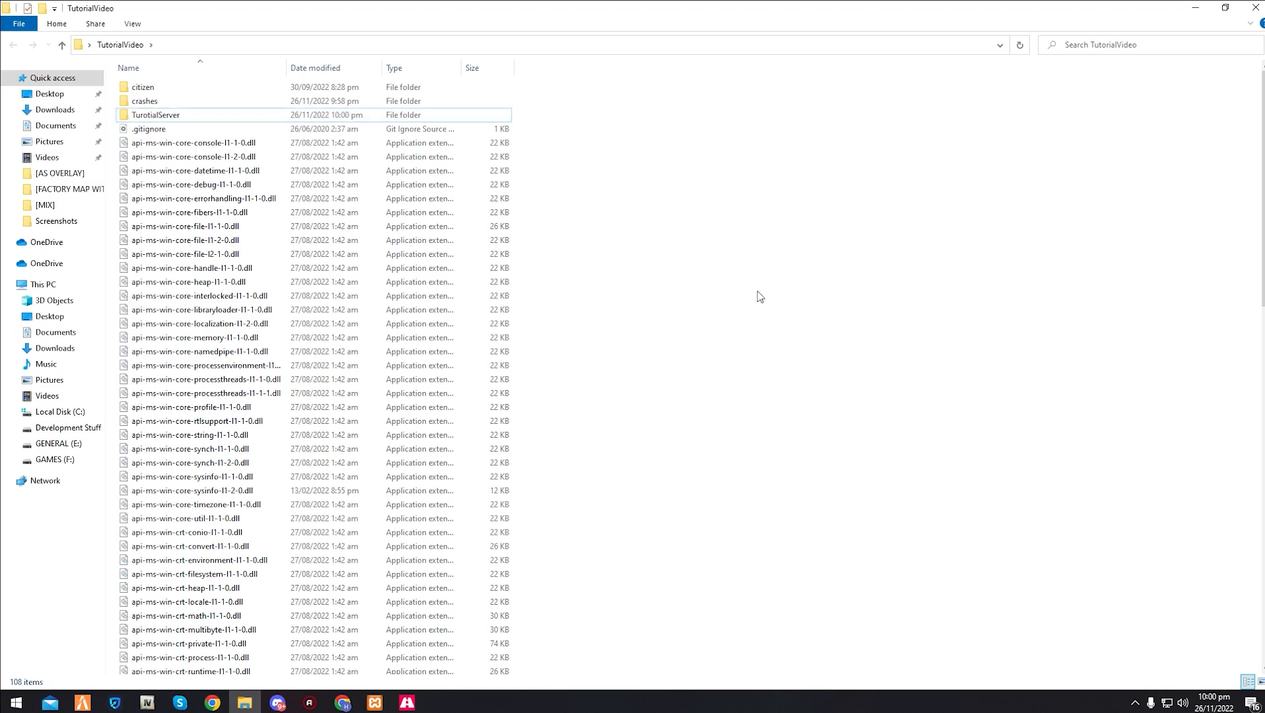
- Copy the TurotialServer folder's full path and save it as the server's data location in the txAdmin setup
double_click(350, 114)
click(311, 45)
key(ctrl+c)
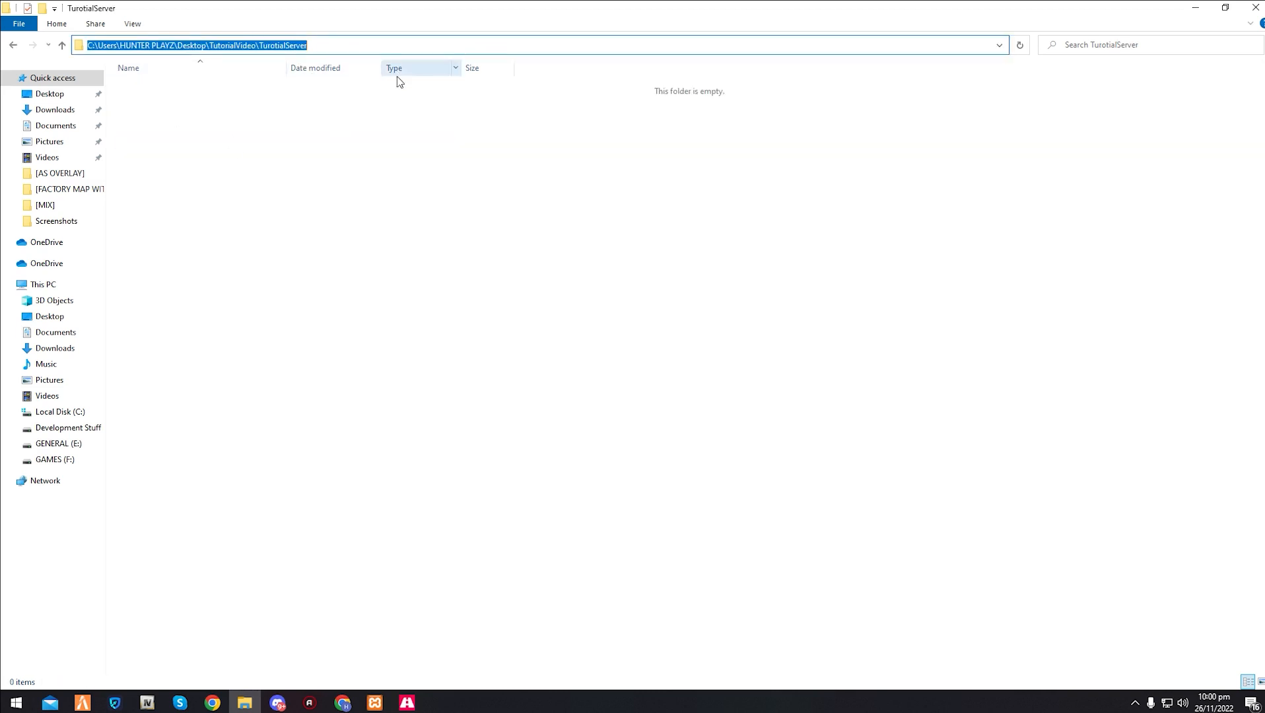
click(368, 119)
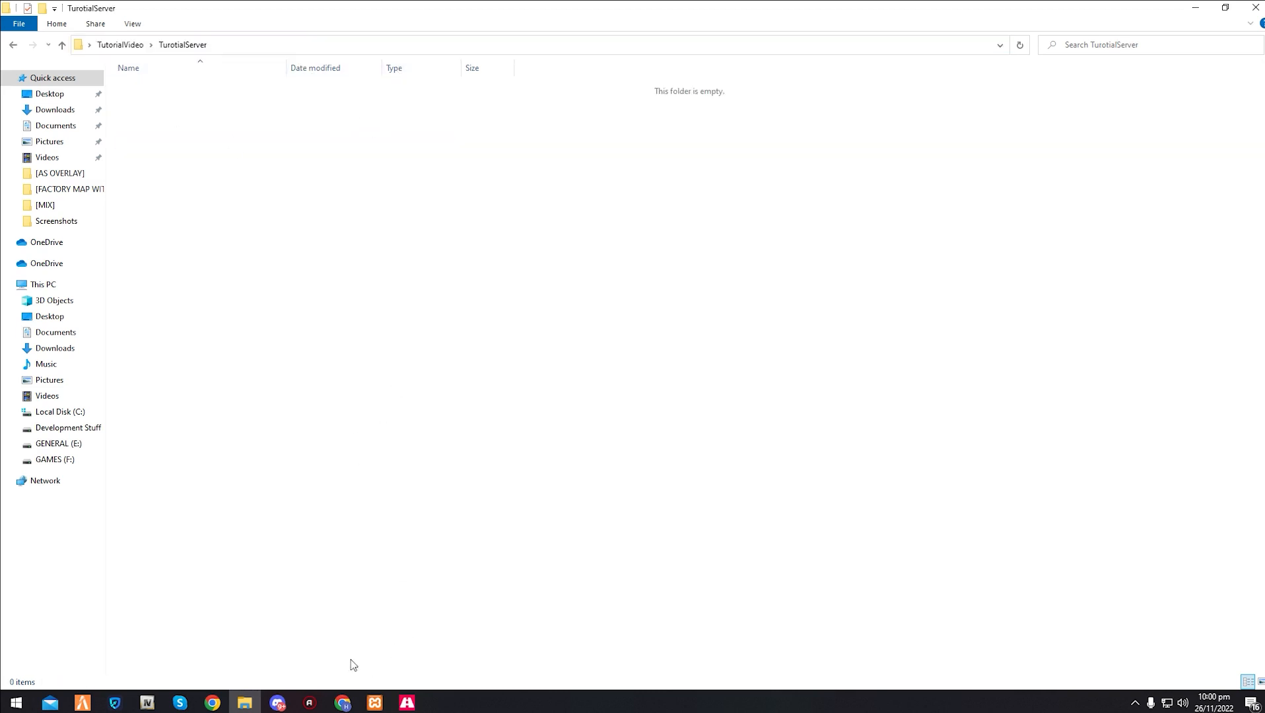
click(342, 703)
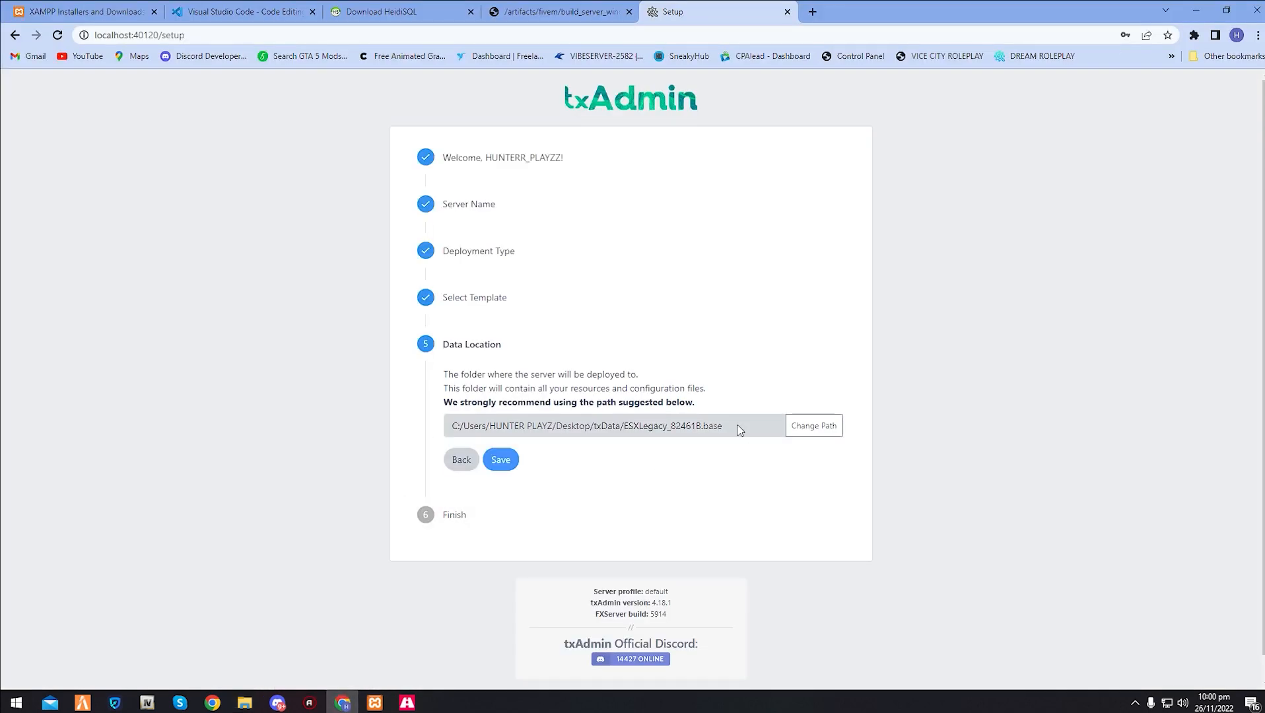
click(819, 428)
key(ctrl+a)
key(ctrl+v)
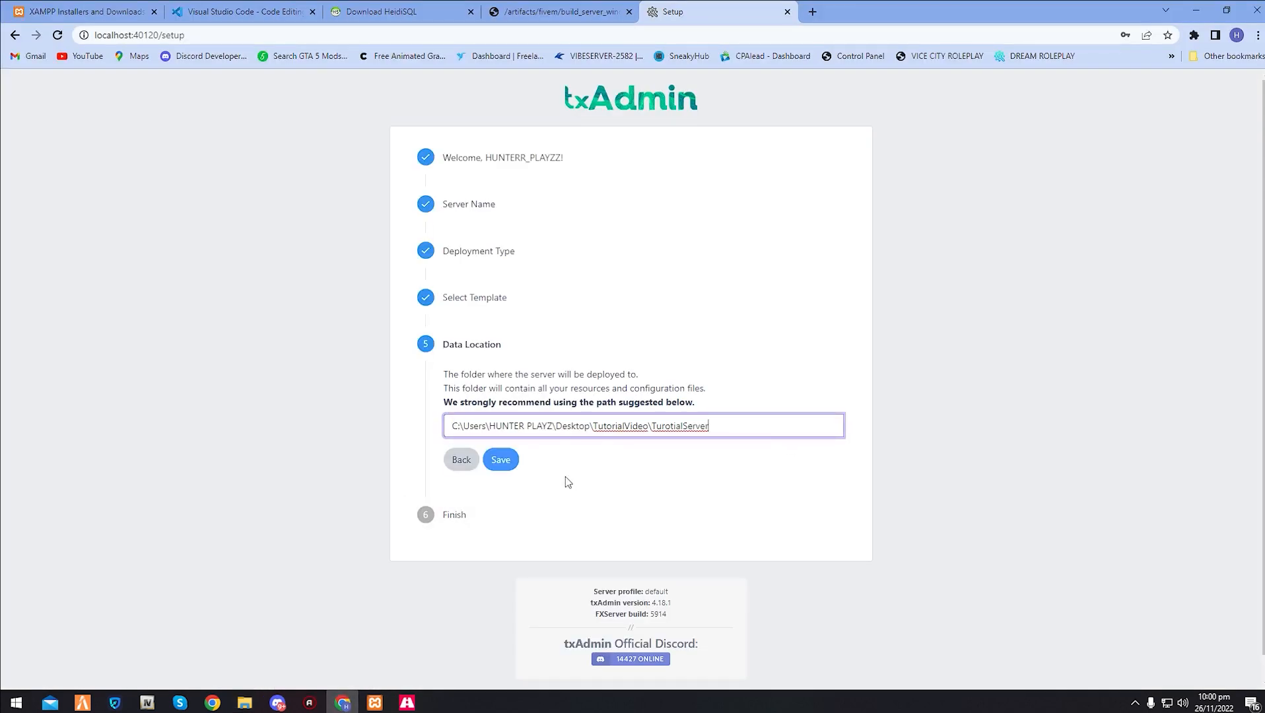
click(501, 459)
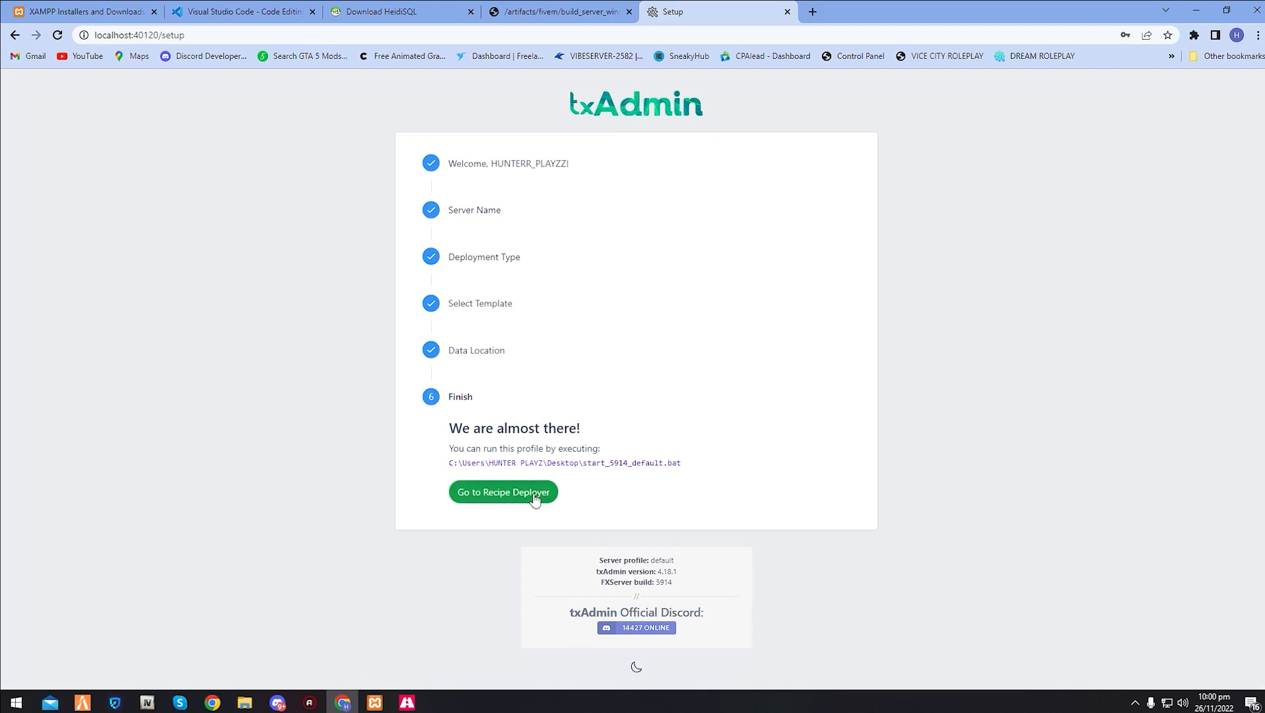
- Go to the Recipe Deployer, review the ESX Legacy recipe to its end, and continue to the input parameters
click(527, 499)
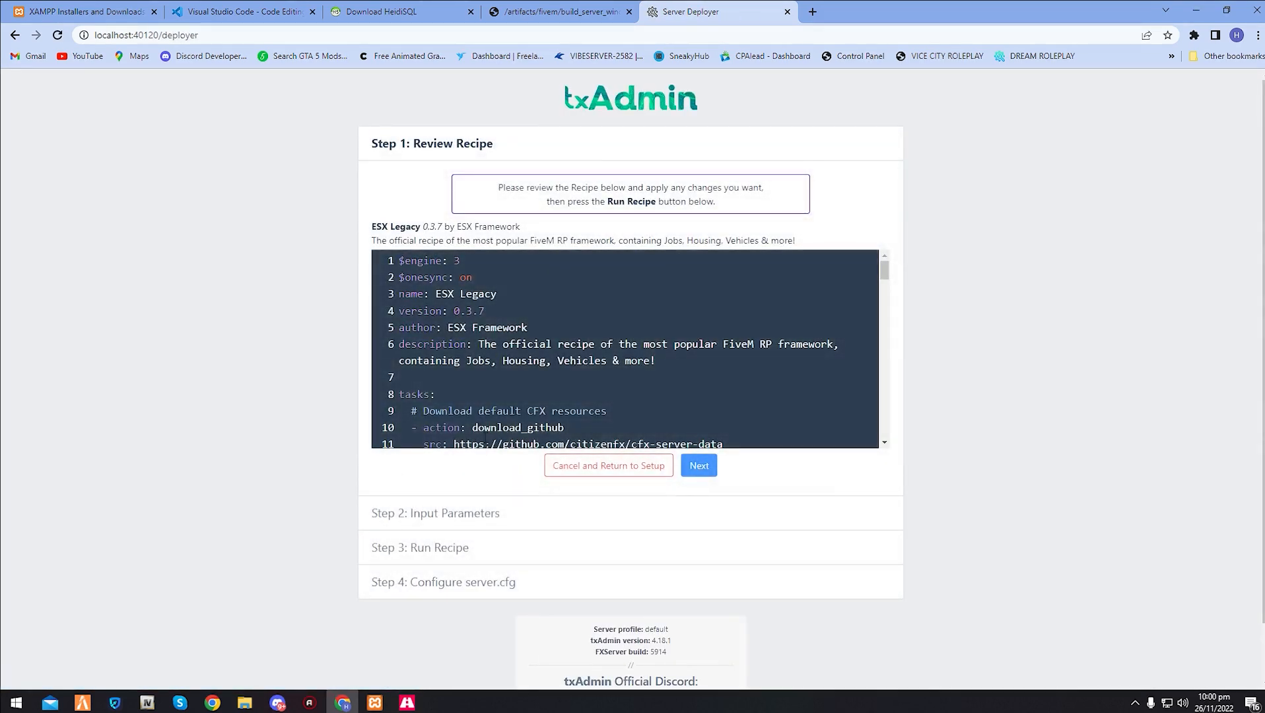
scroll(541, 385, down, 6)
scroll(540, 385, down, 15)
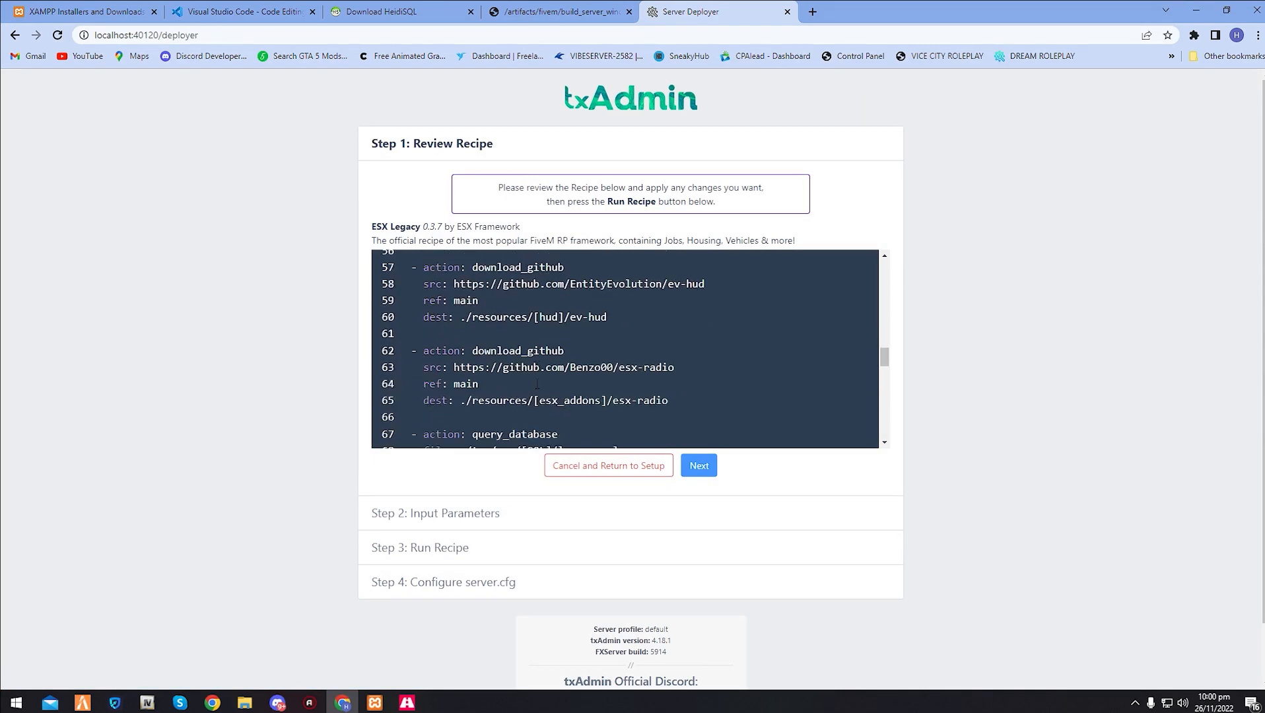
scroll(601, 372, up, 3)
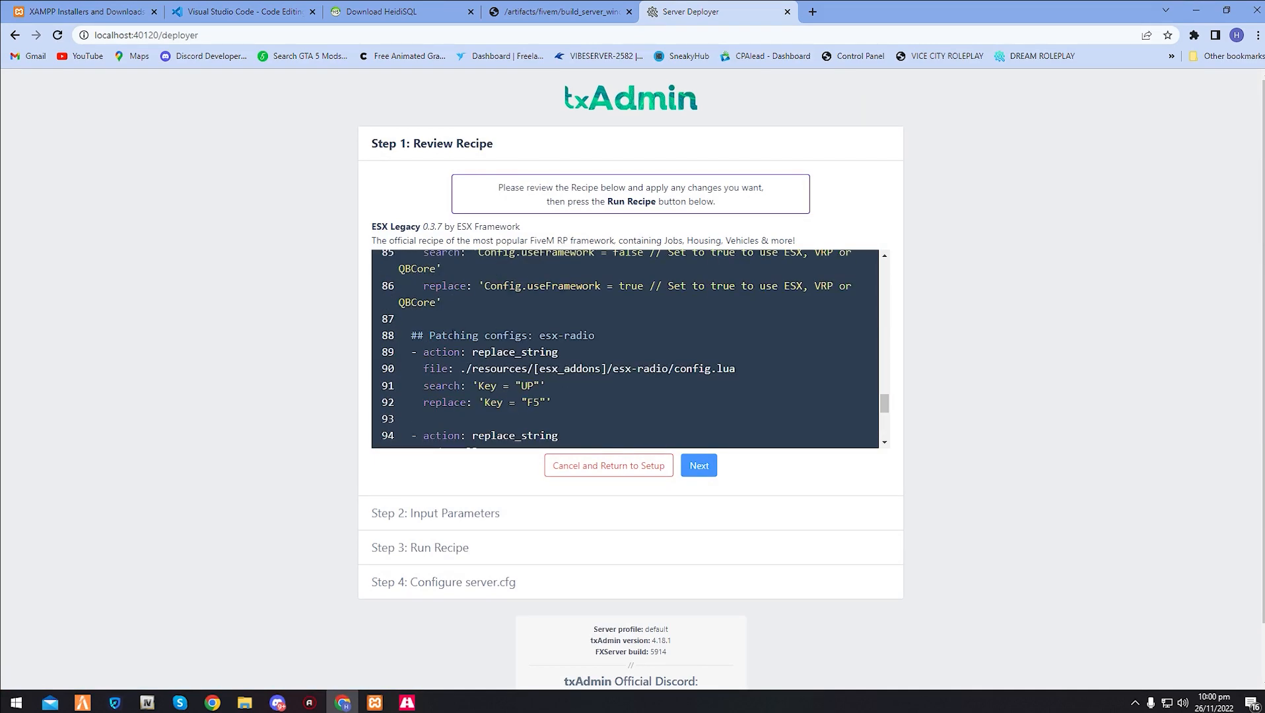
scroll(522, 328, down, 4)
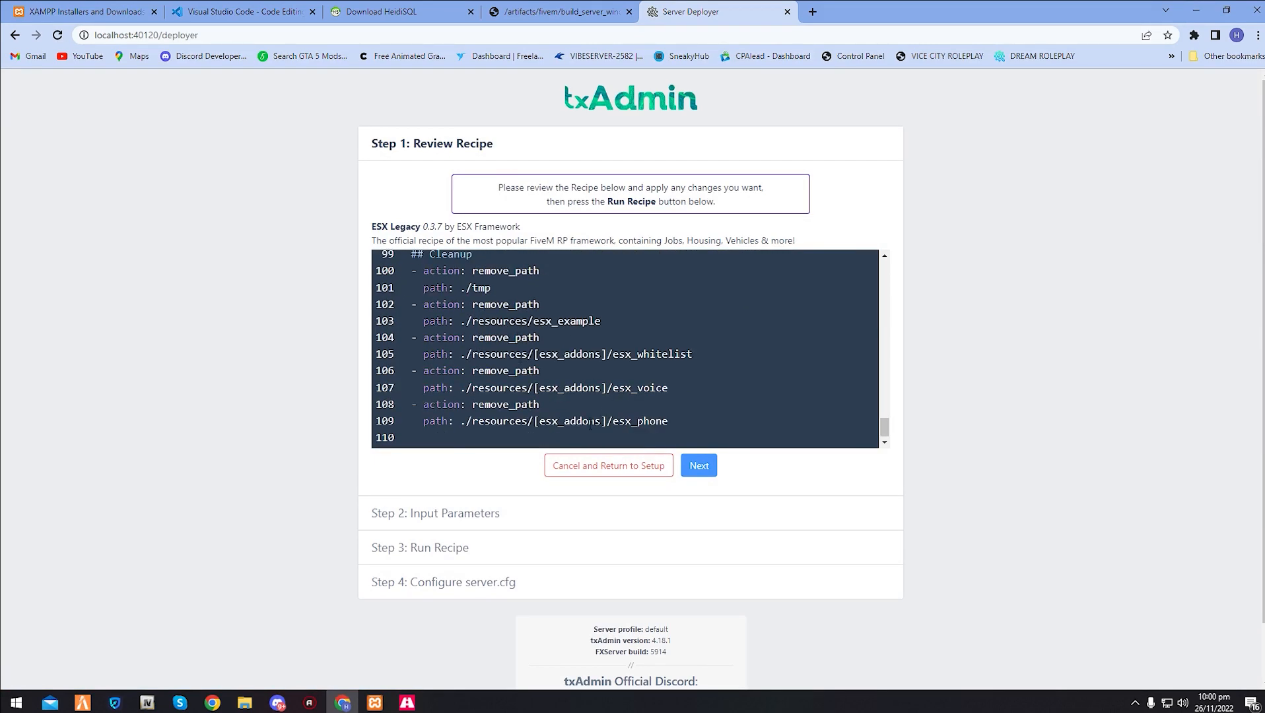
click(698, 466)
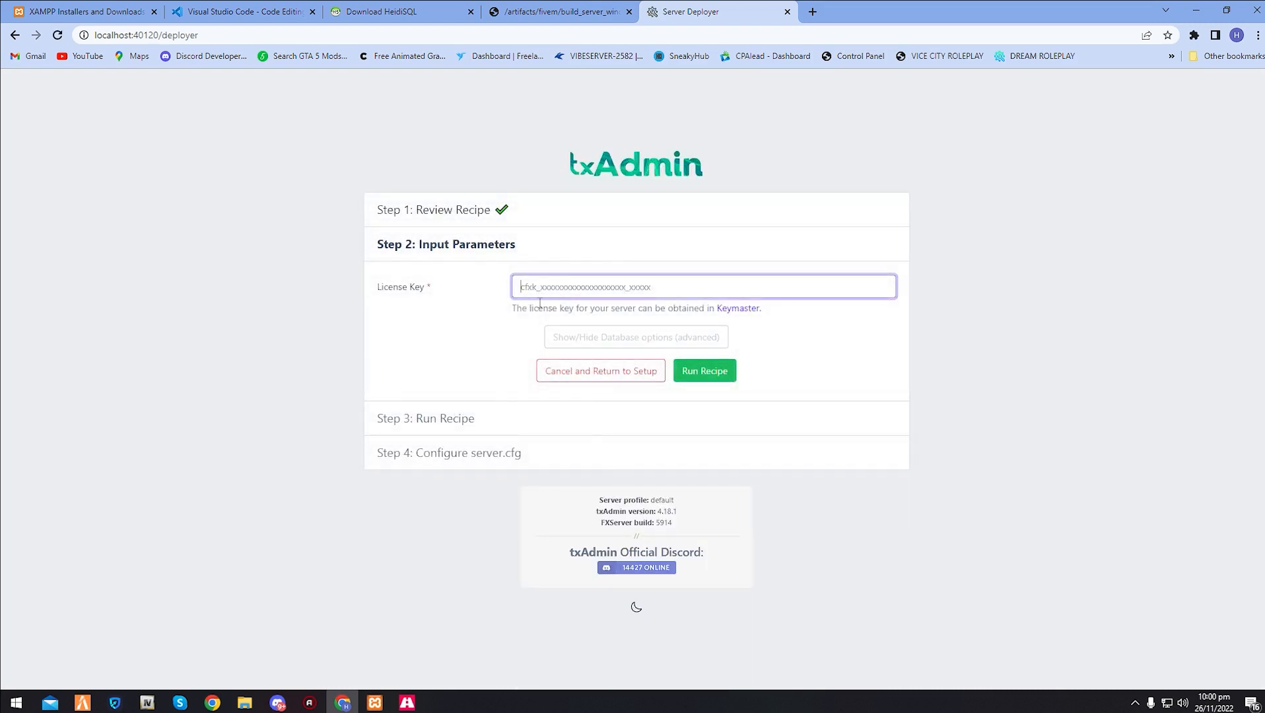
- Check the required License Key parameter and open keymaster.fivem.net/login in a new tab
drag(426, 286, 378, 291)
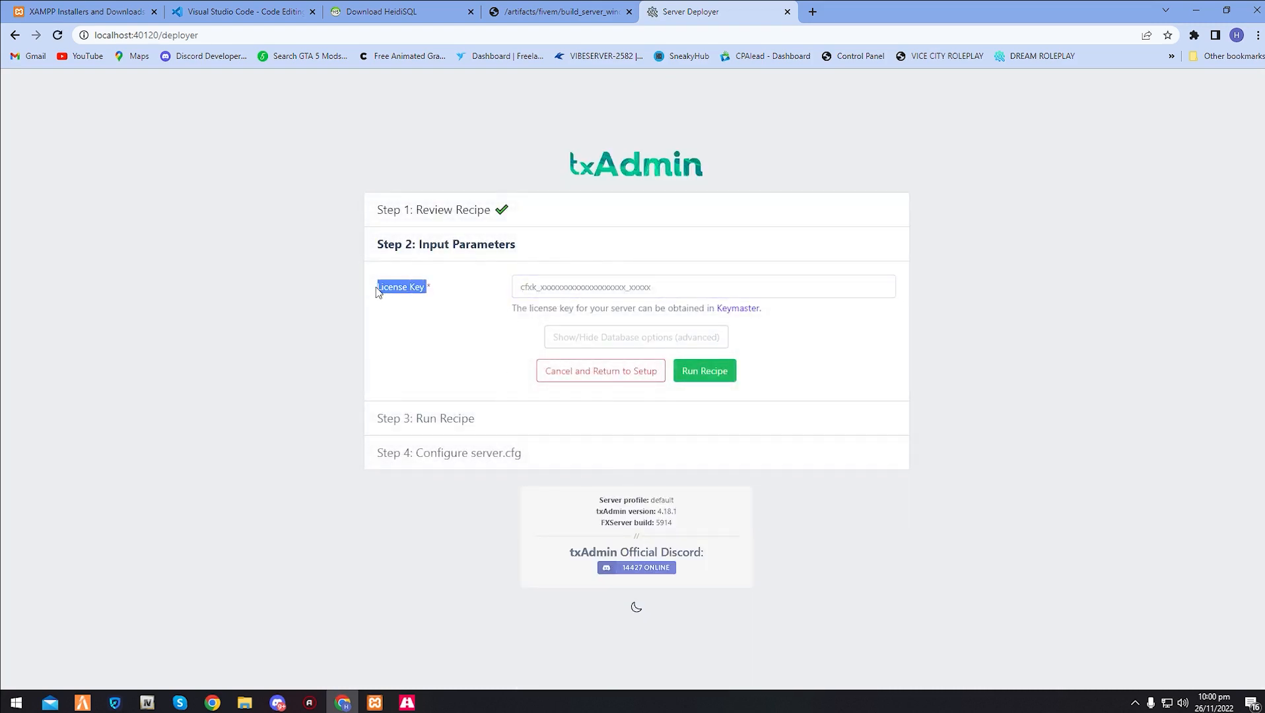
click(428, 294)
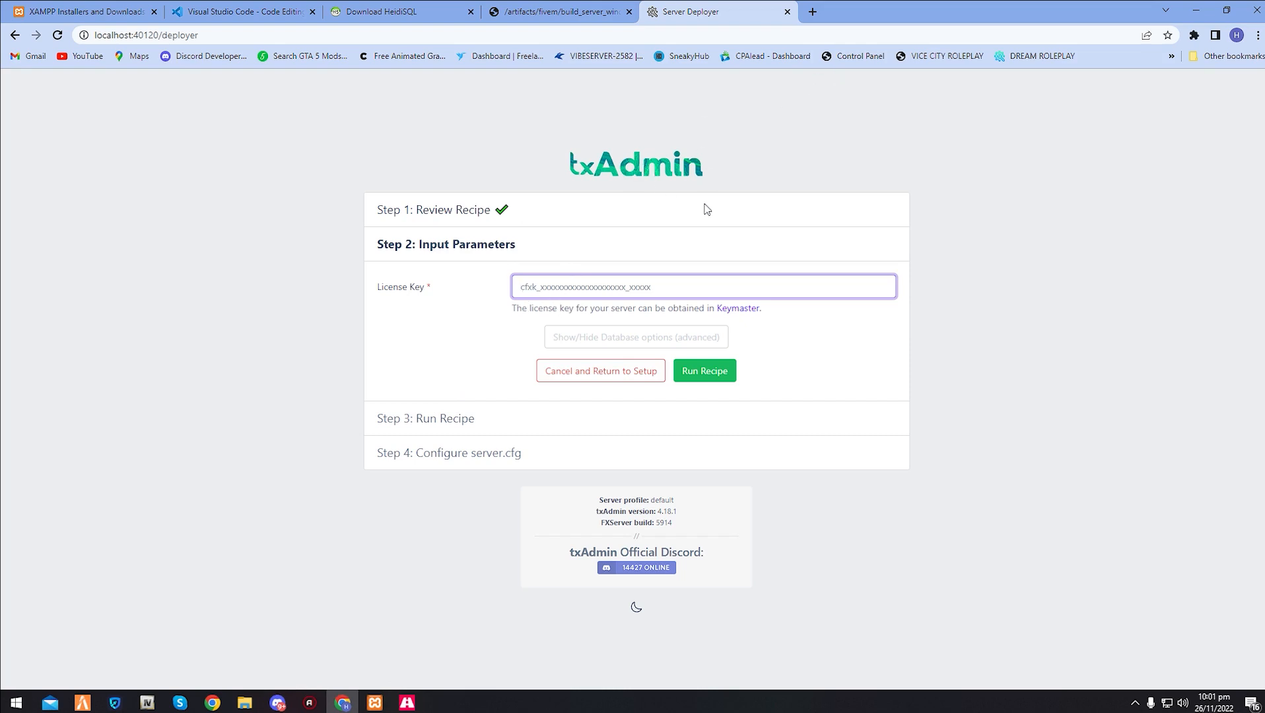
click(811, 10)
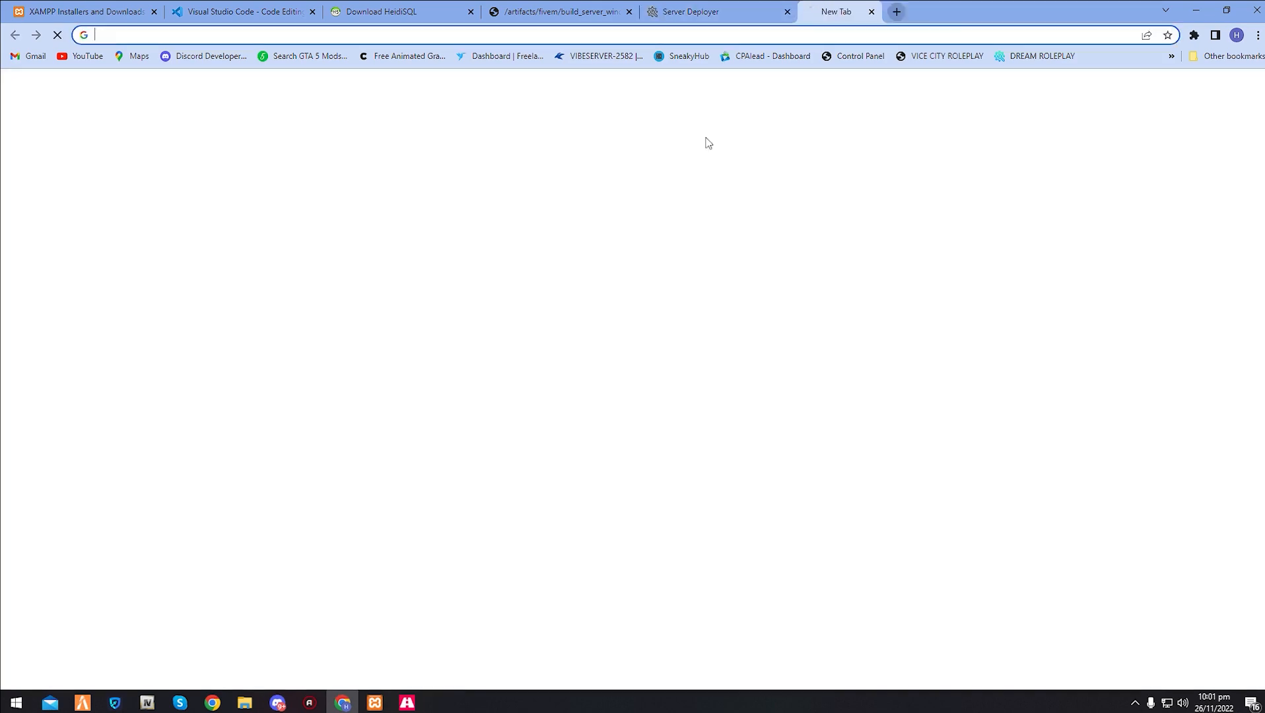
text(key)
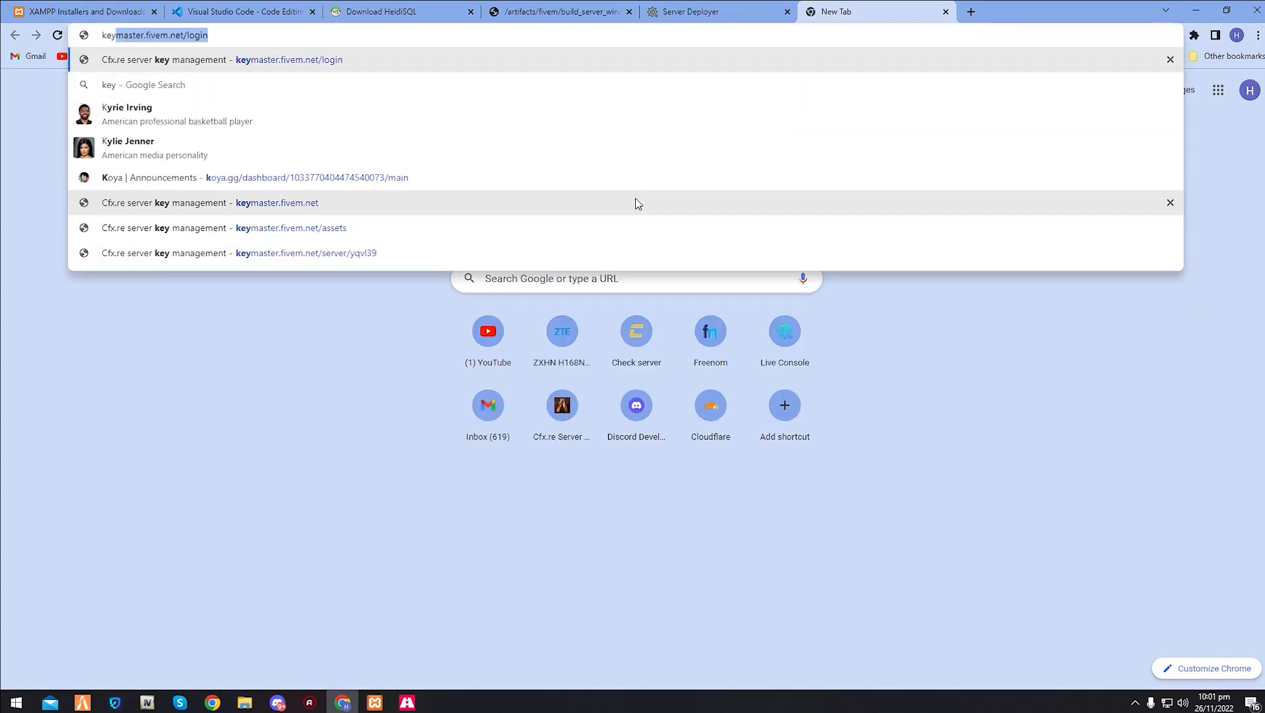
key(Return)
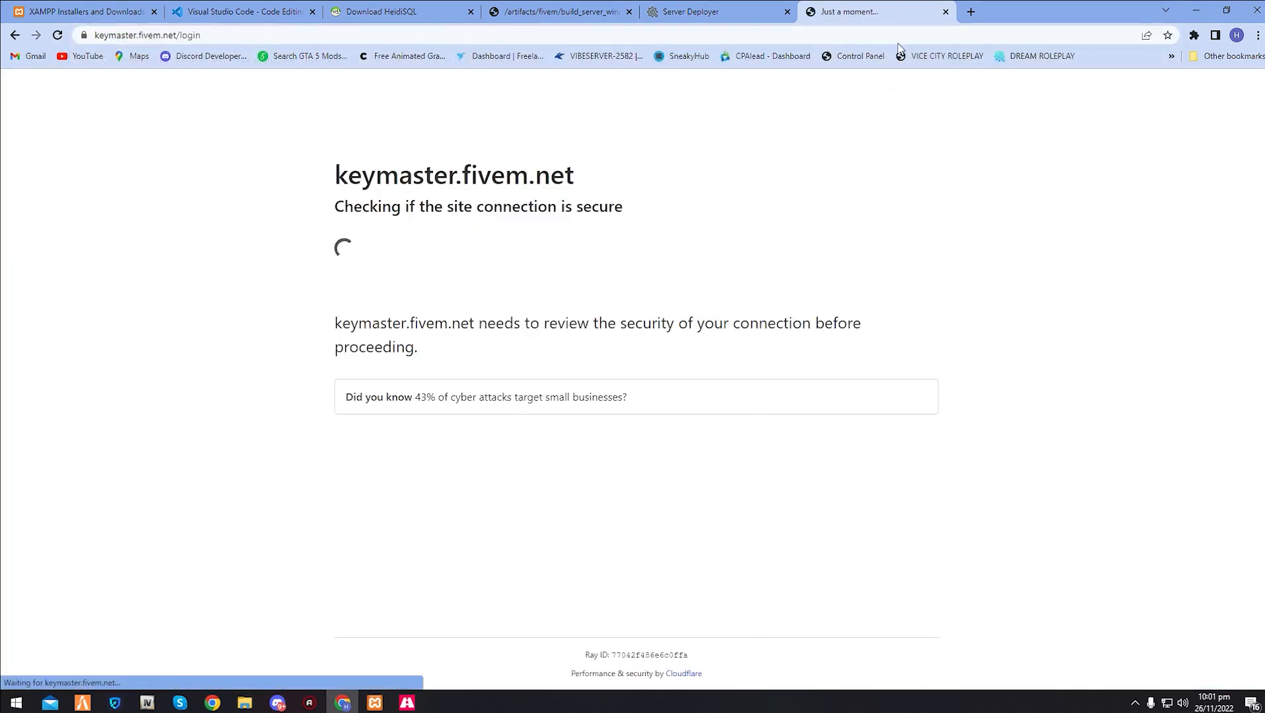
click(971, 12)
text(forum.cfx.re)
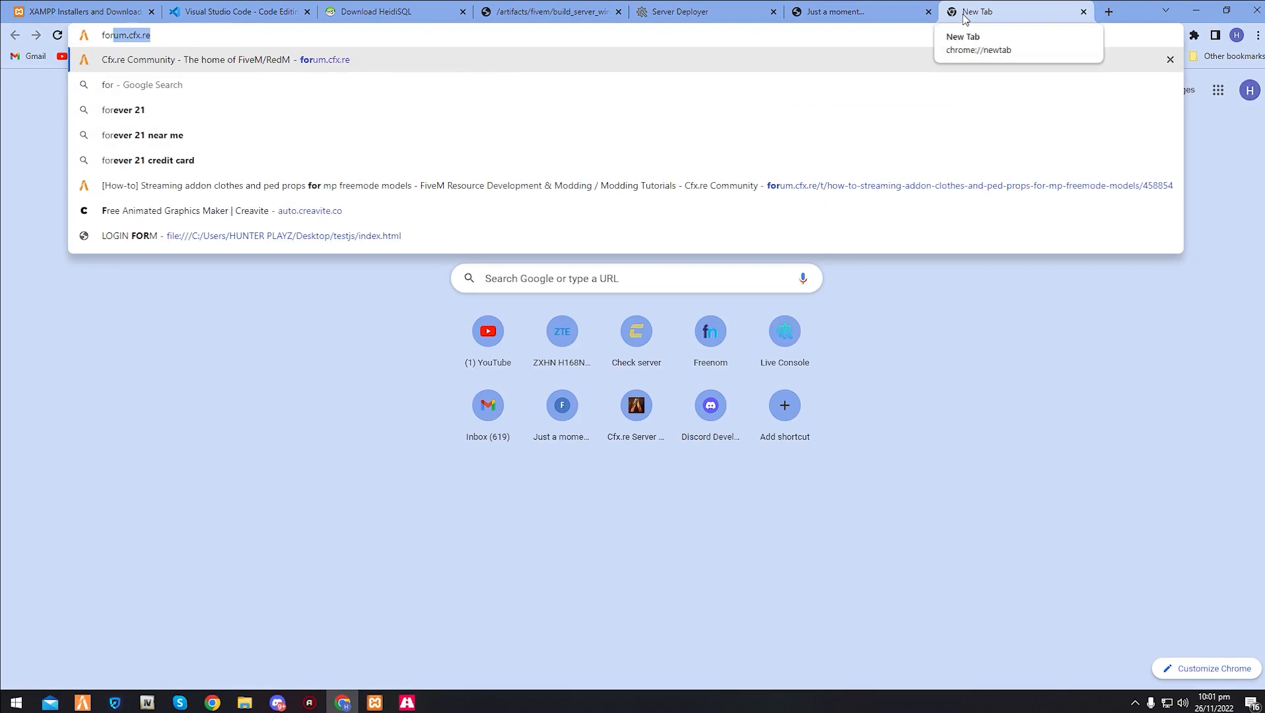
key(ctrl+a)
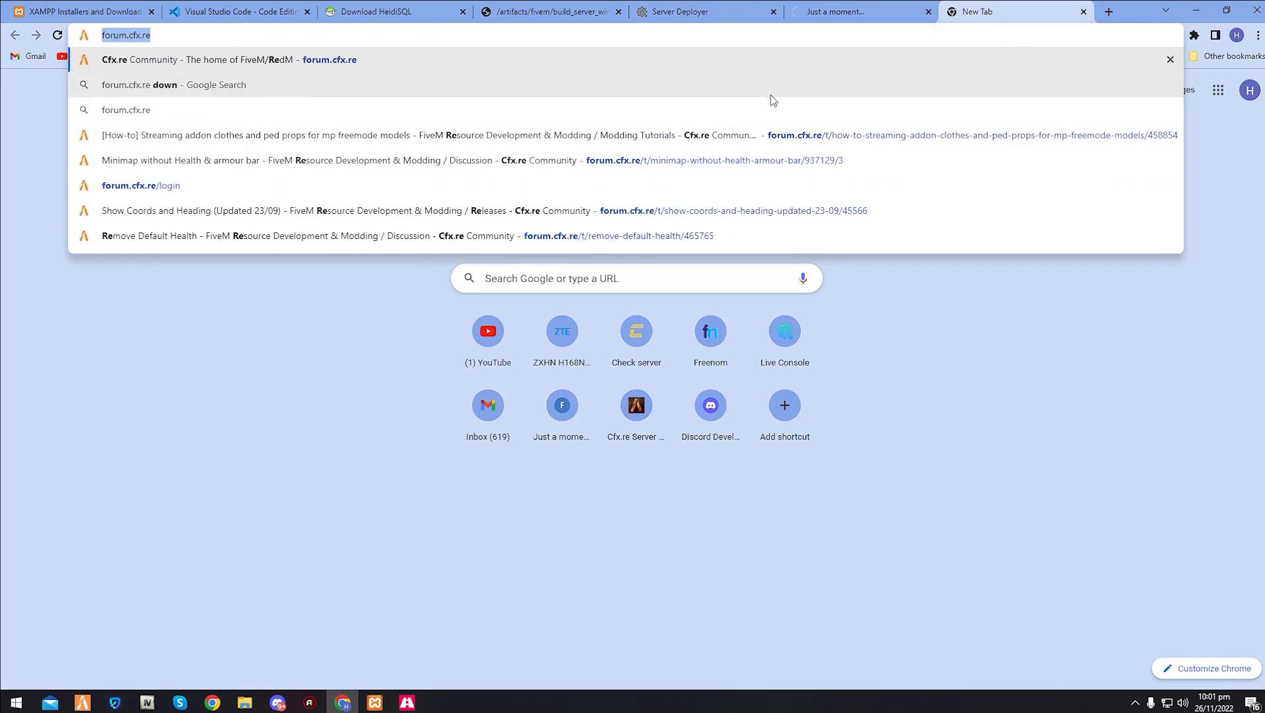
key(BackSpace)
- Sign in to Cfx.re Keymaster and close the spare blank browser tab
click(871, 9)
click(288, 126)
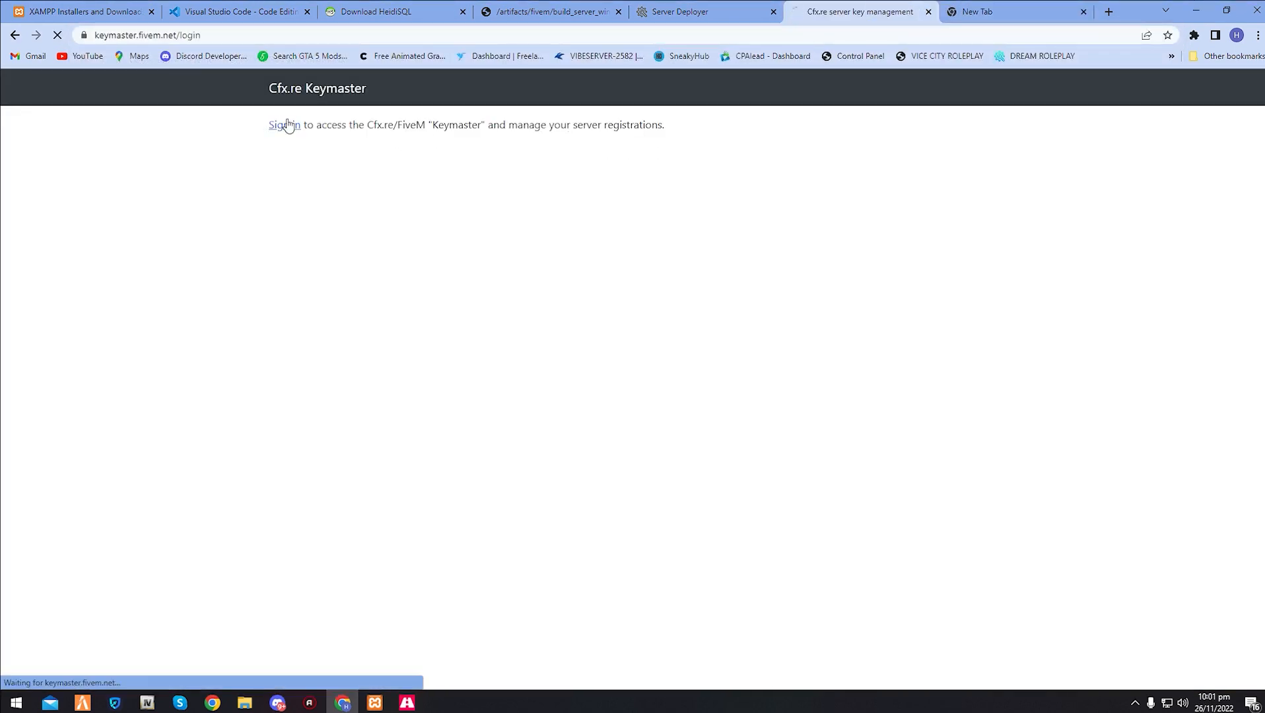
click(1084, 11)
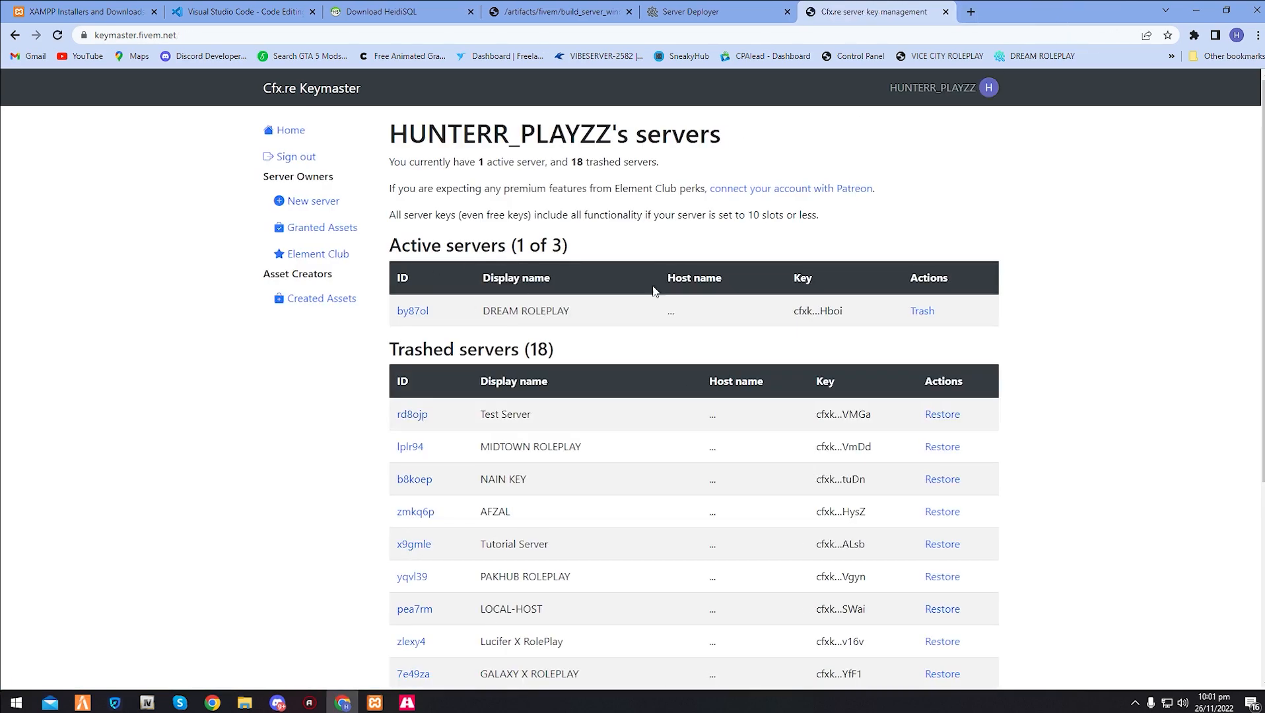
- Trash the active DREAM ROLEPLAY server in Keymaster and open the registration form for a new server
click(923, 311)
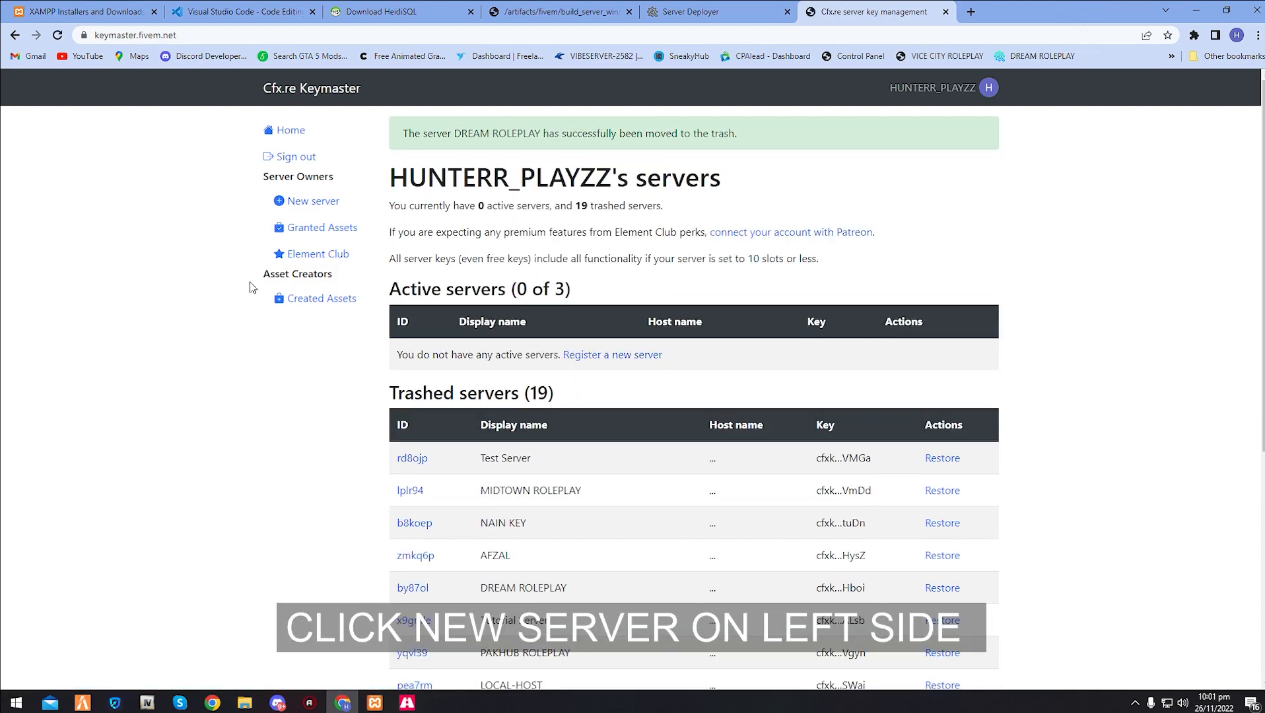
scroll(502, 482, down, 6)
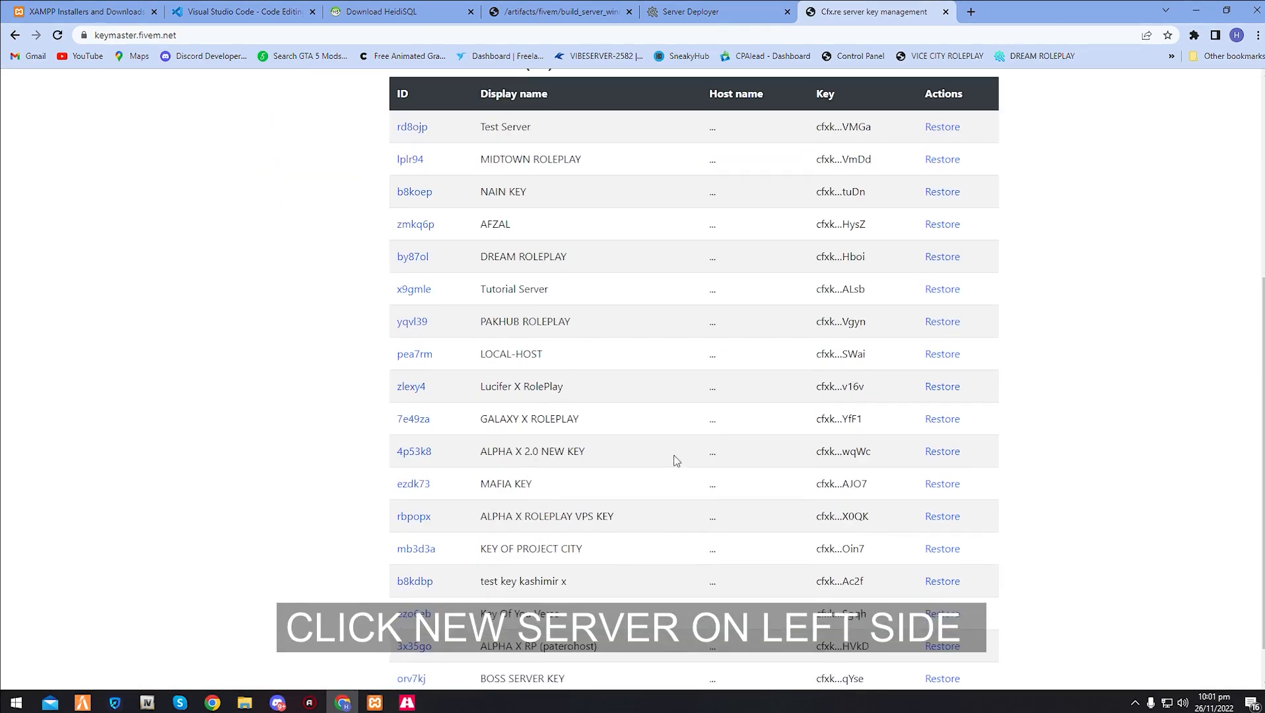
scroll(627, 502, up, 6)
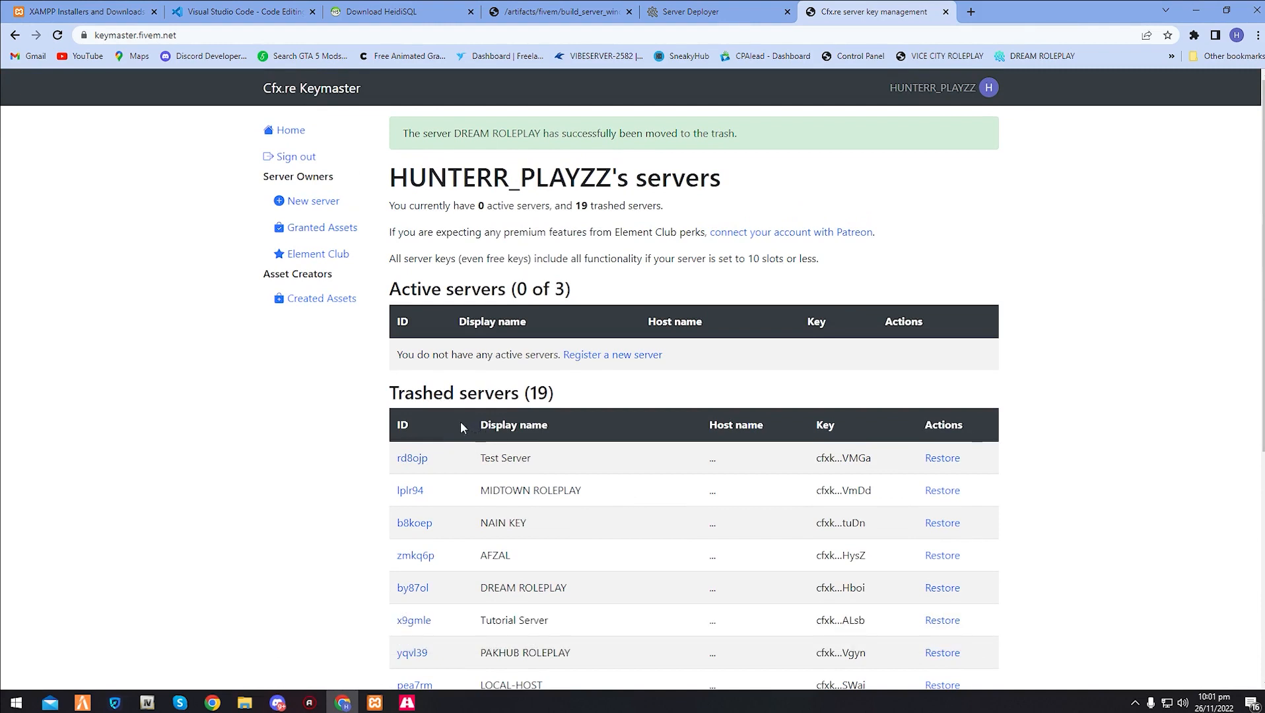
click(283, 201)
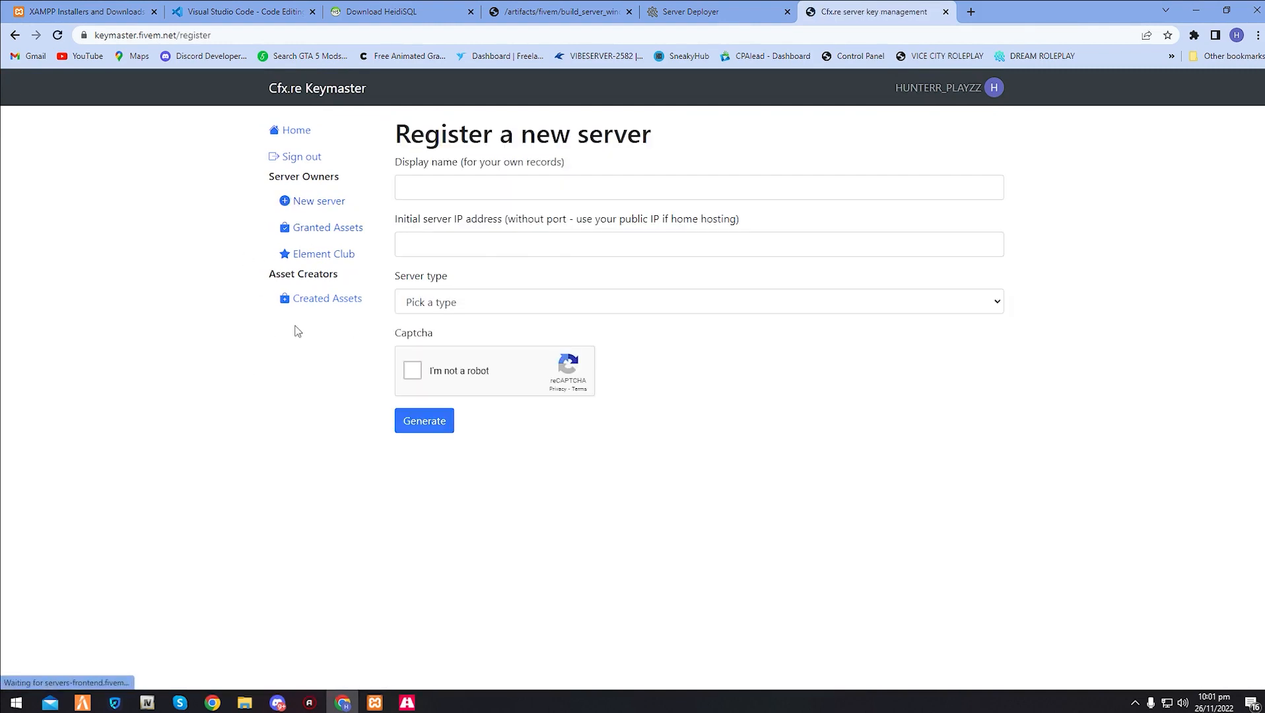
- Search Google for "whats my ip" and copy the public IP address into the registration form's Initial server IP address
click(969, 11)
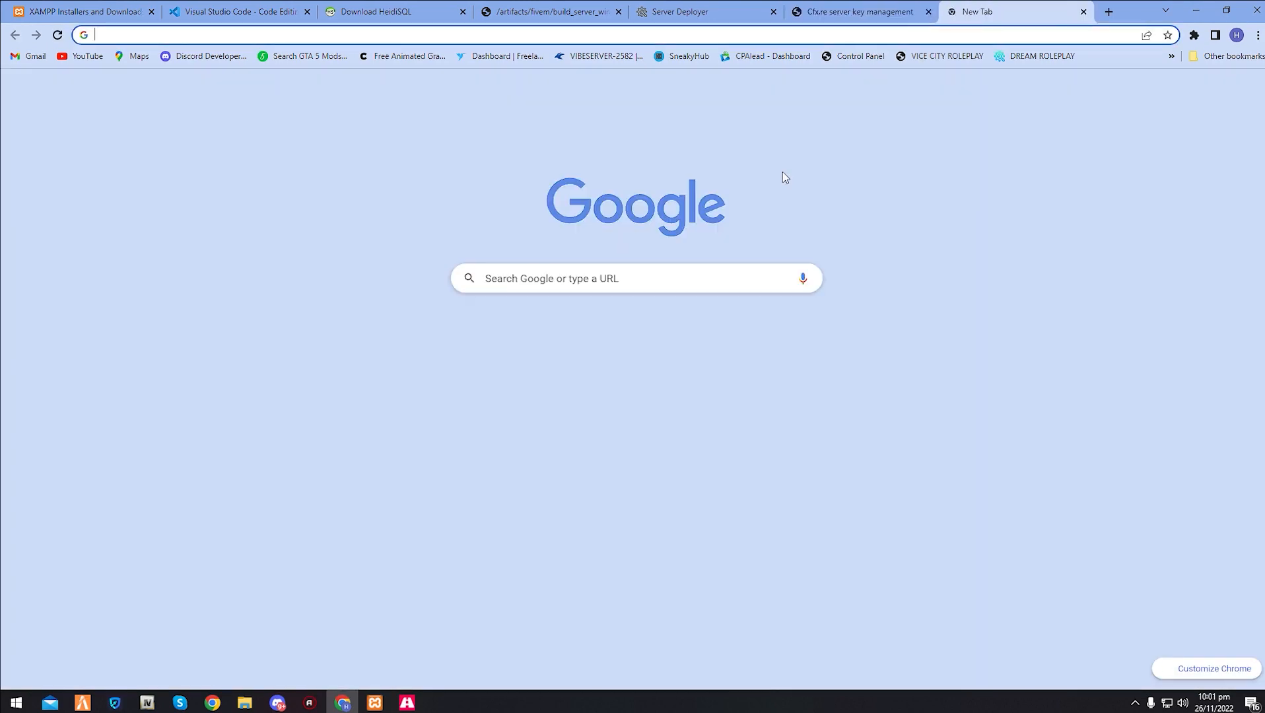
text(whats my ip)
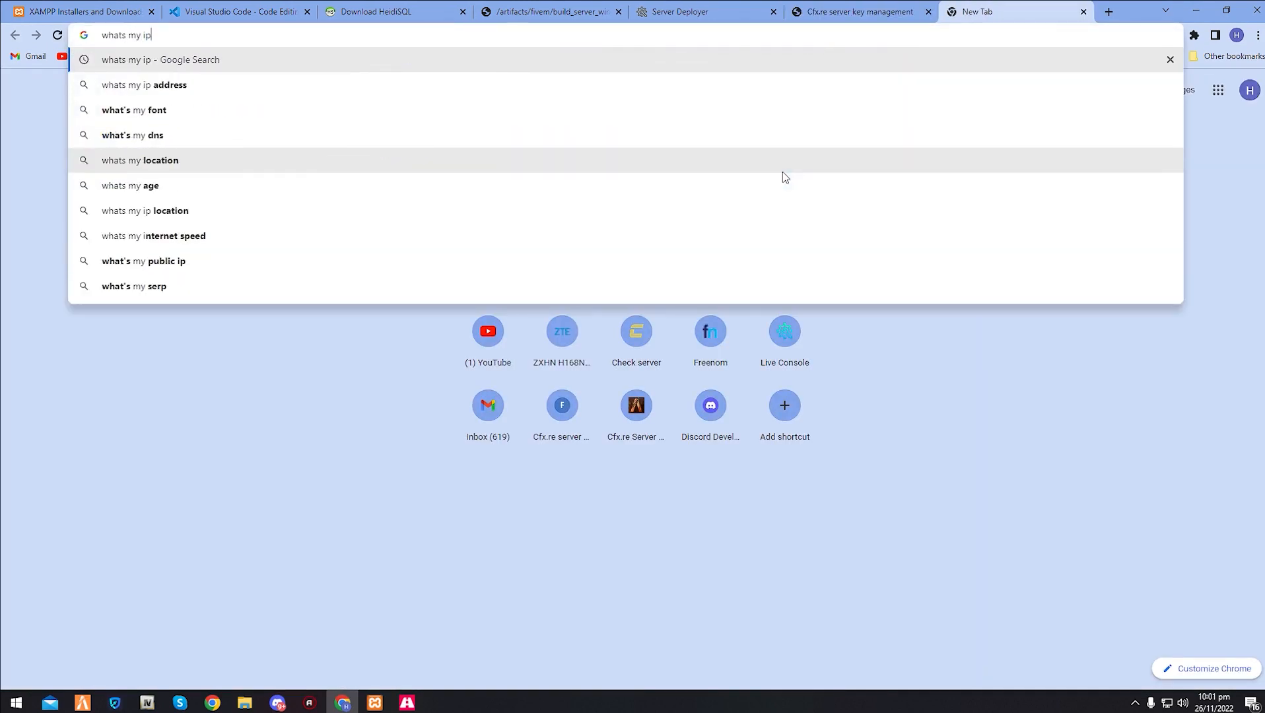
key(Return)
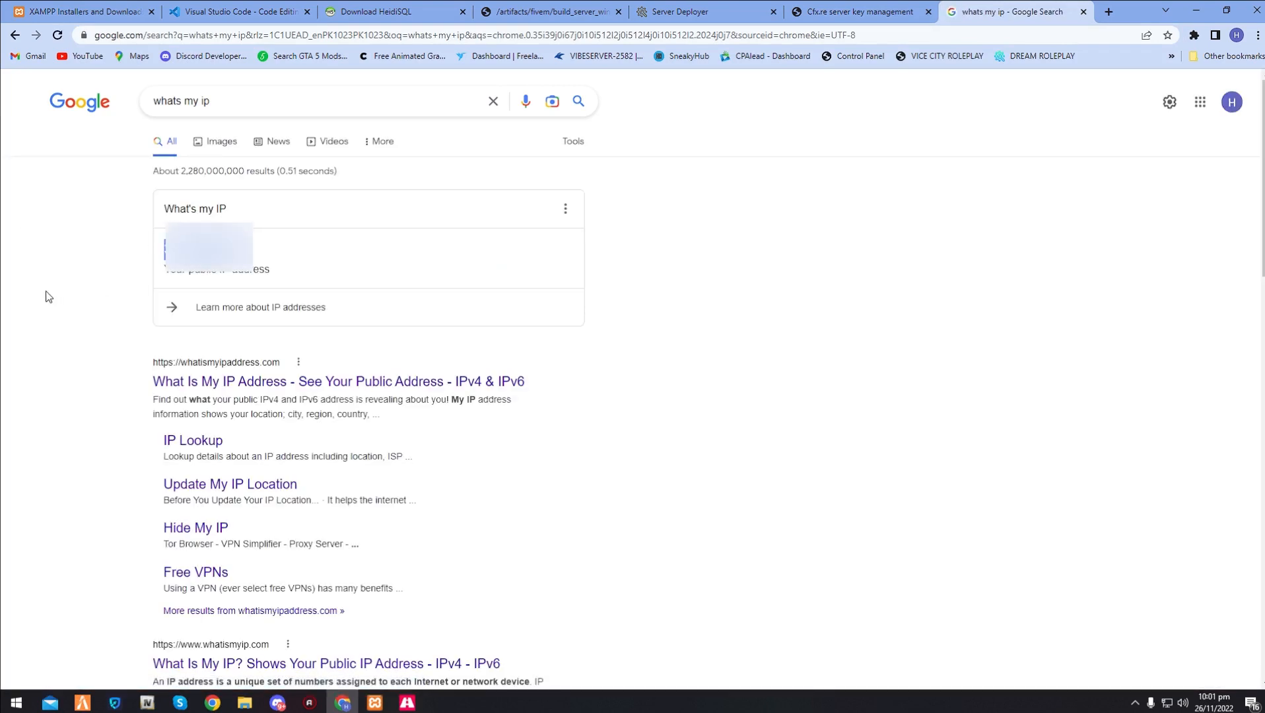
click(812, 12)
click(546, 244)
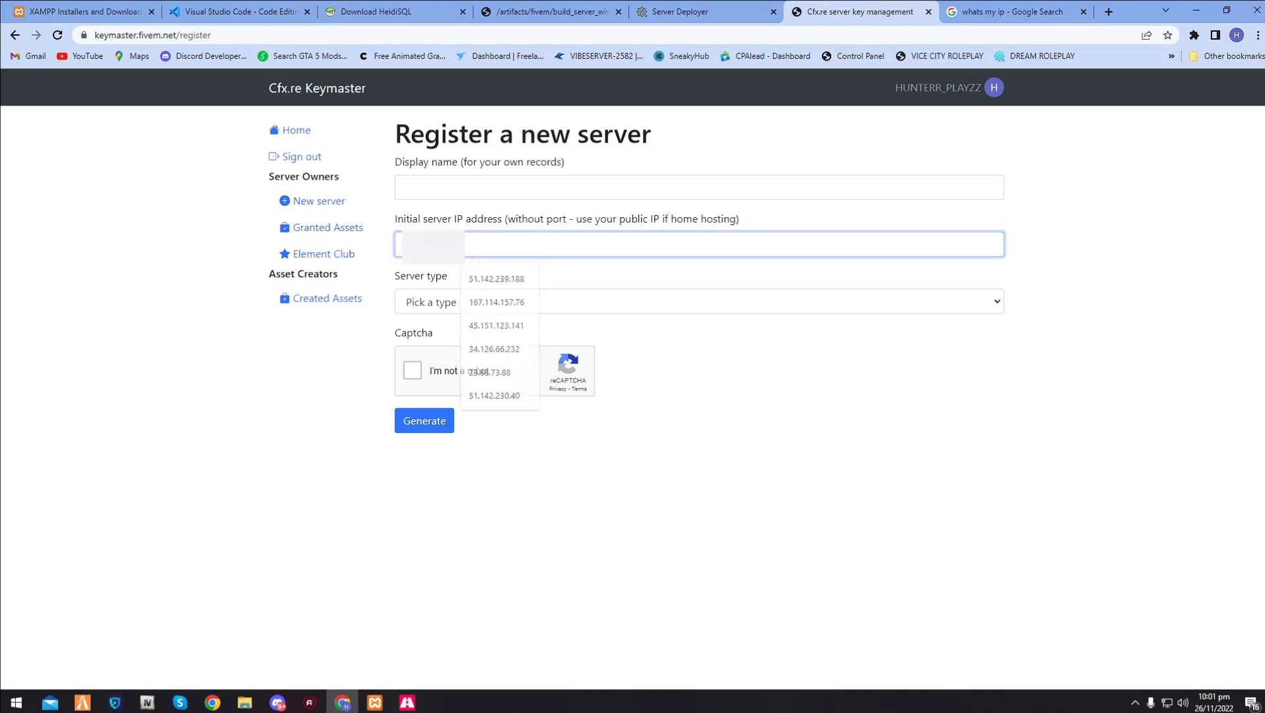
- Set the new server's display name to Tutorial FiveM Server
click(471, 181)
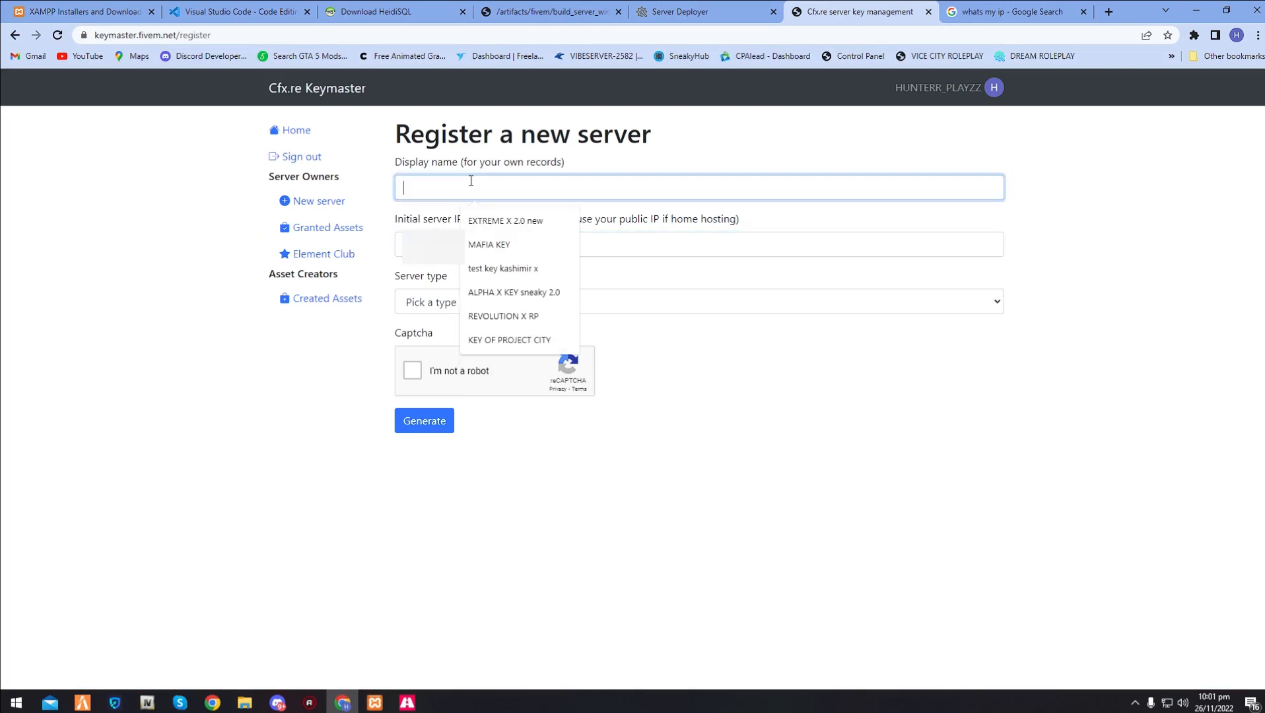
text(Tu)
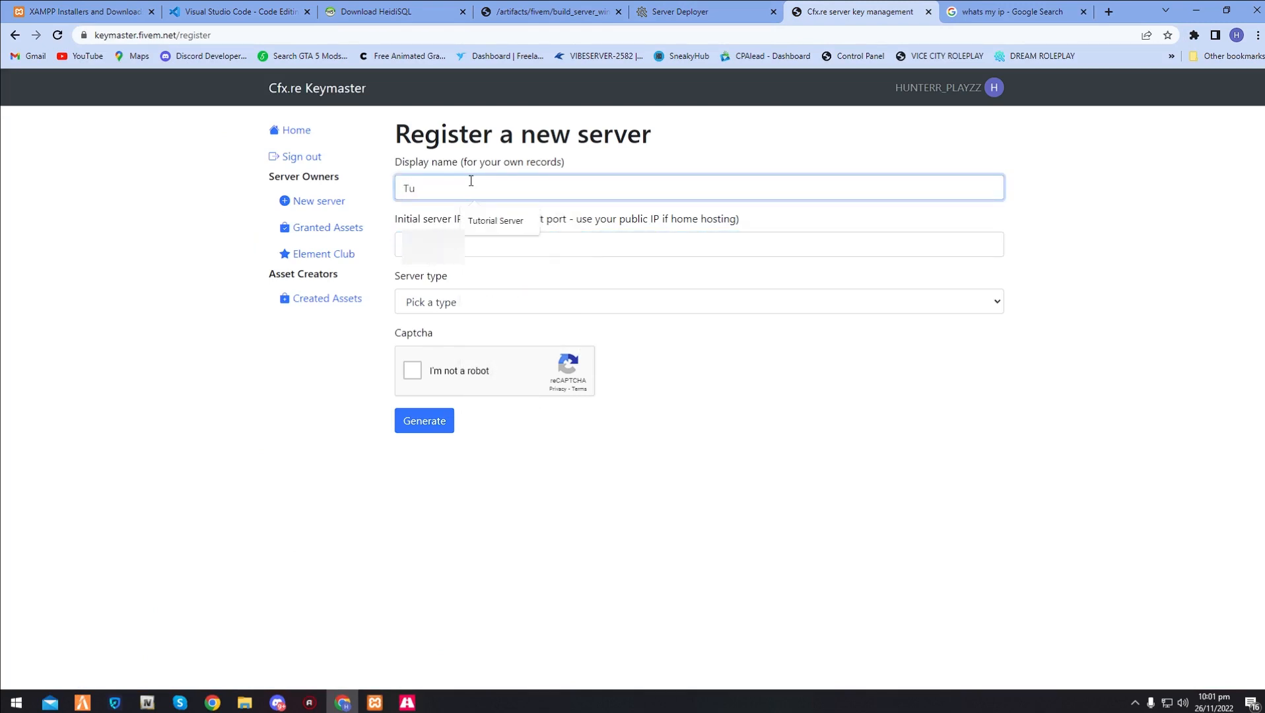
key(Down)
key(Return)
text(Fivem)
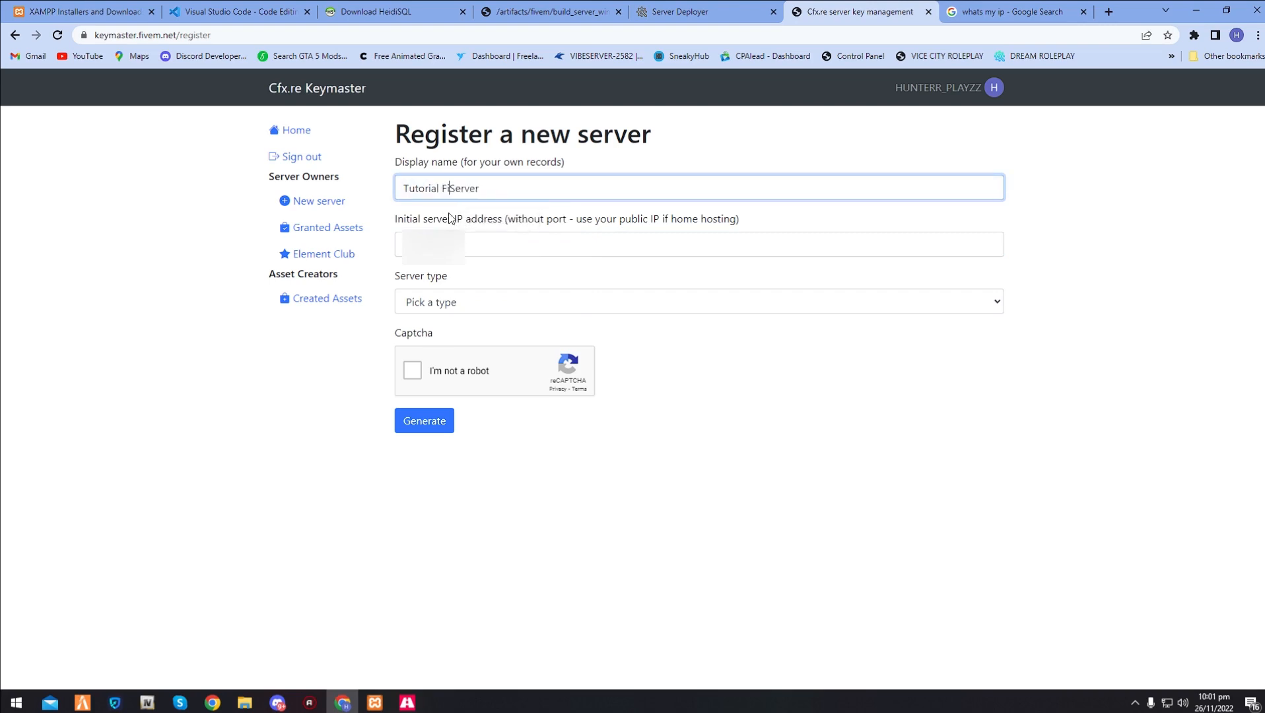
key(BackSpace)
text(M)
- Set the server type to Other/Home hosted with provider Tutorial Video, then complete the captcha and generate the server key
click(427, 301)
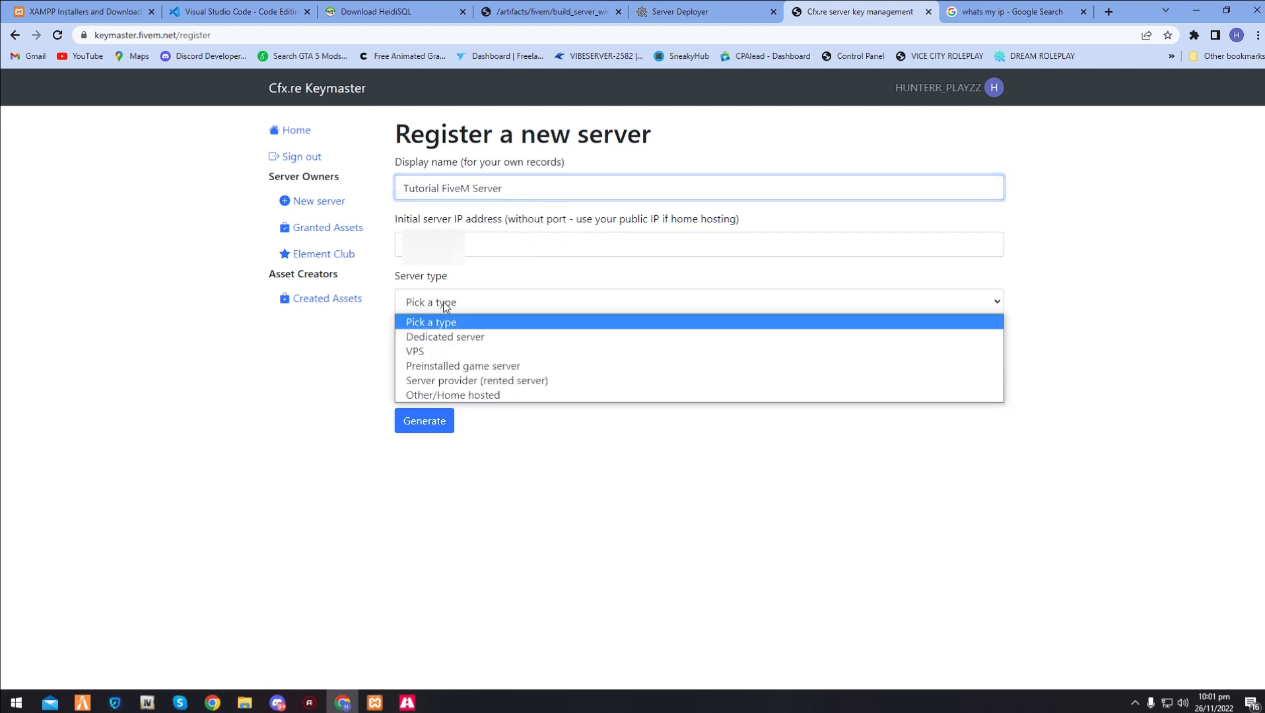
click(479, 396)
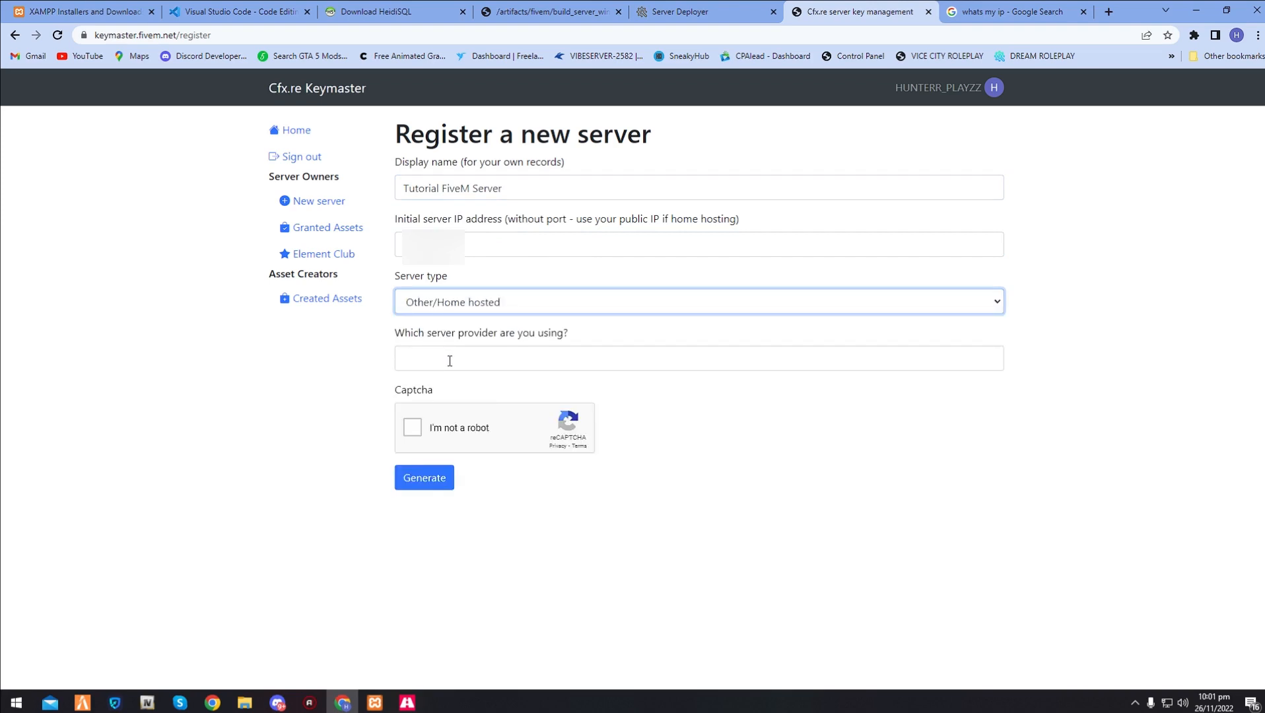
click(449, 360)
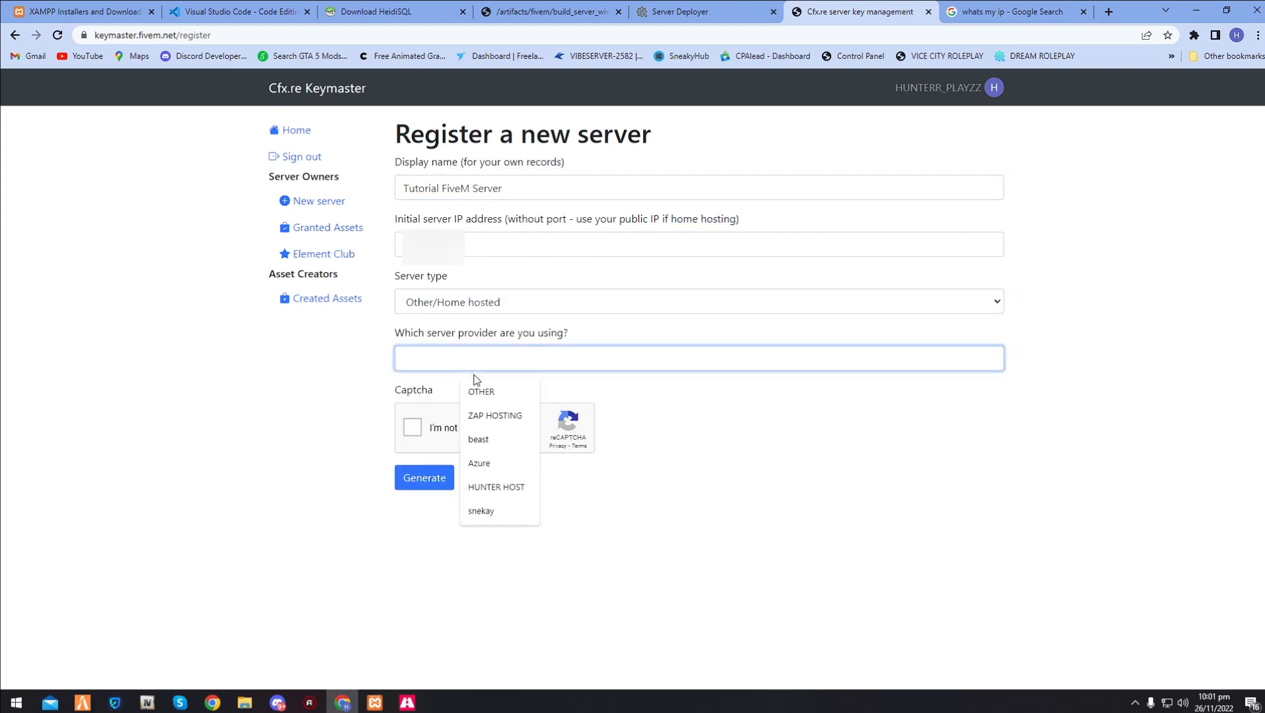
text(Tutorial Video)
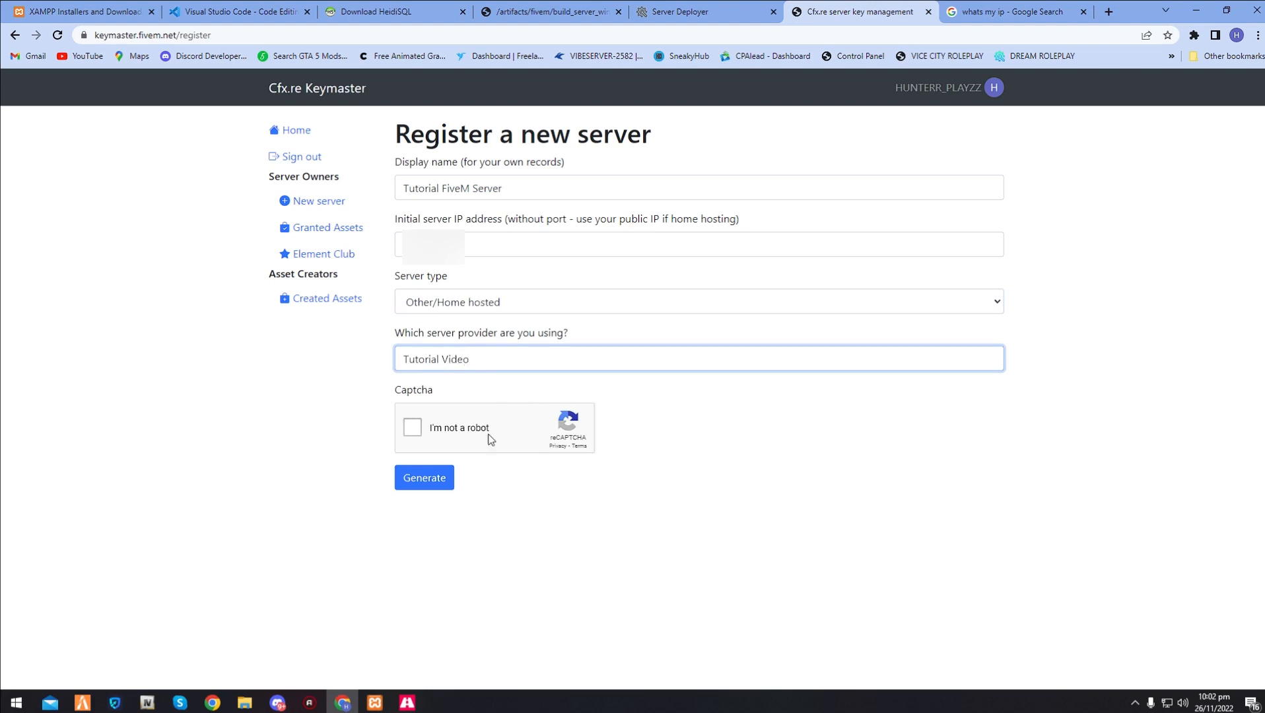
click(437, 440)
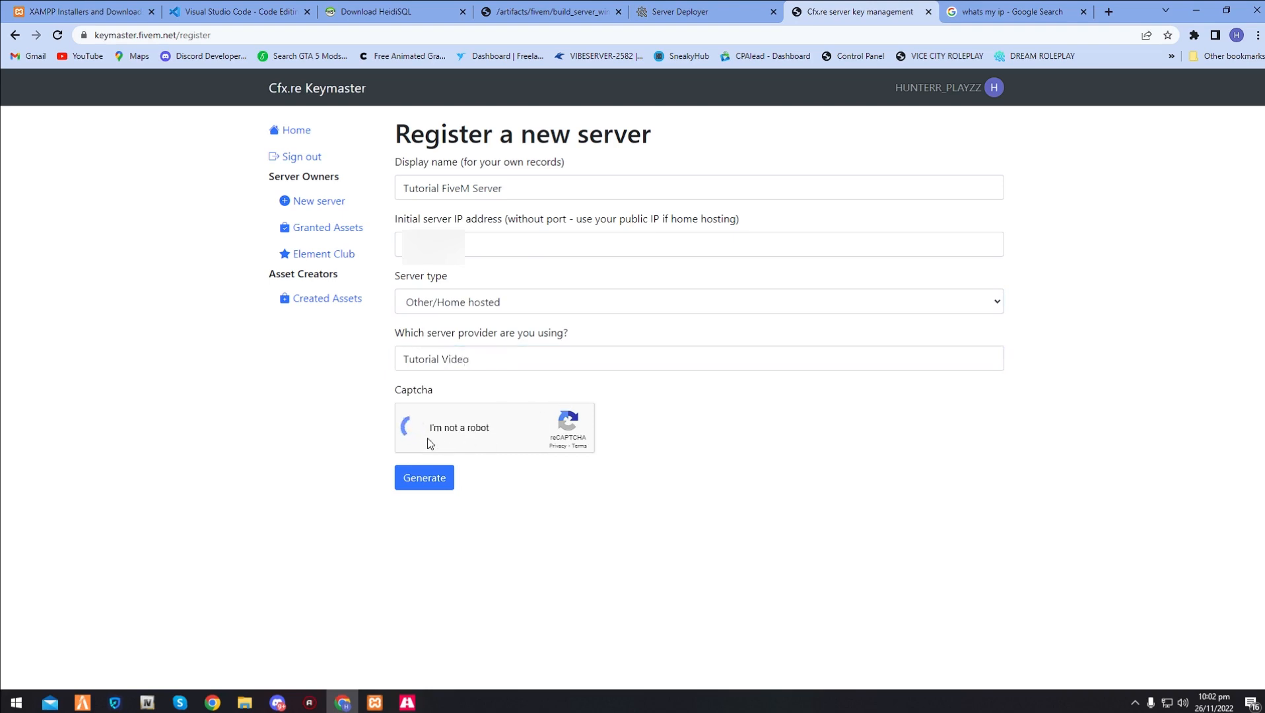
click(439, 478)
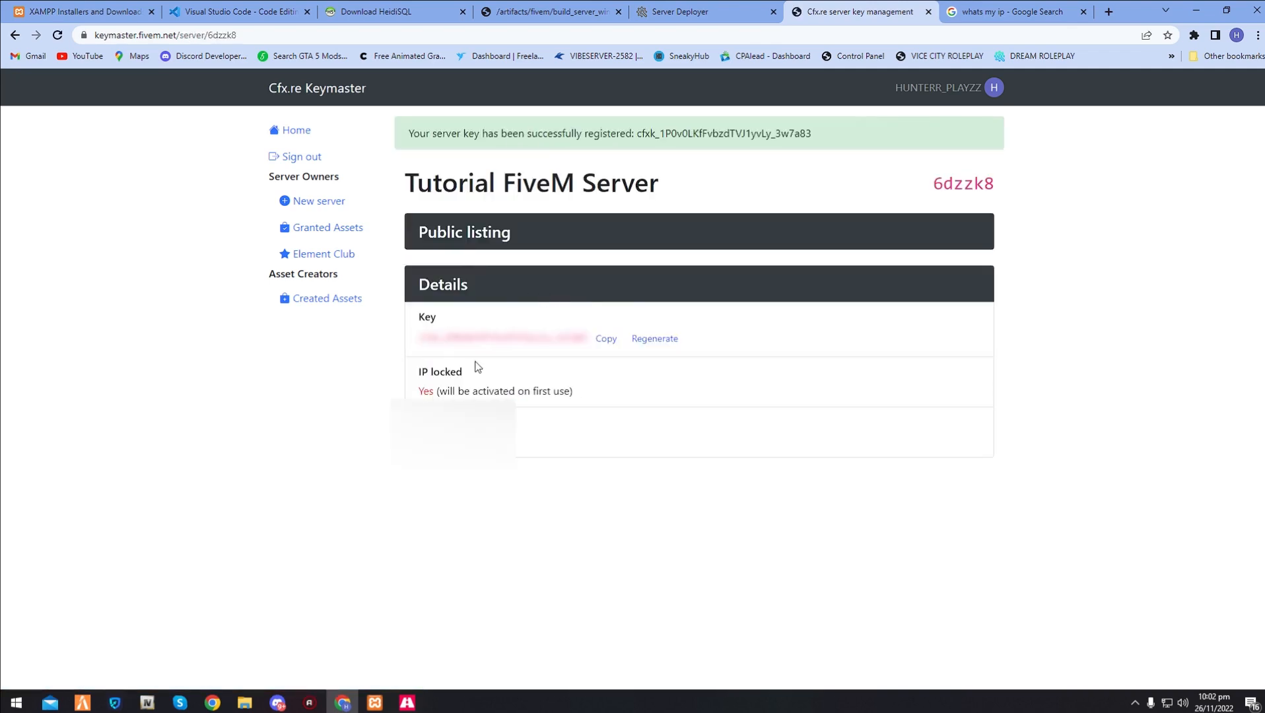
- Copy the generated server key and paste it into the License Key field of the txAdmin Server Deployer
click(605, 340)
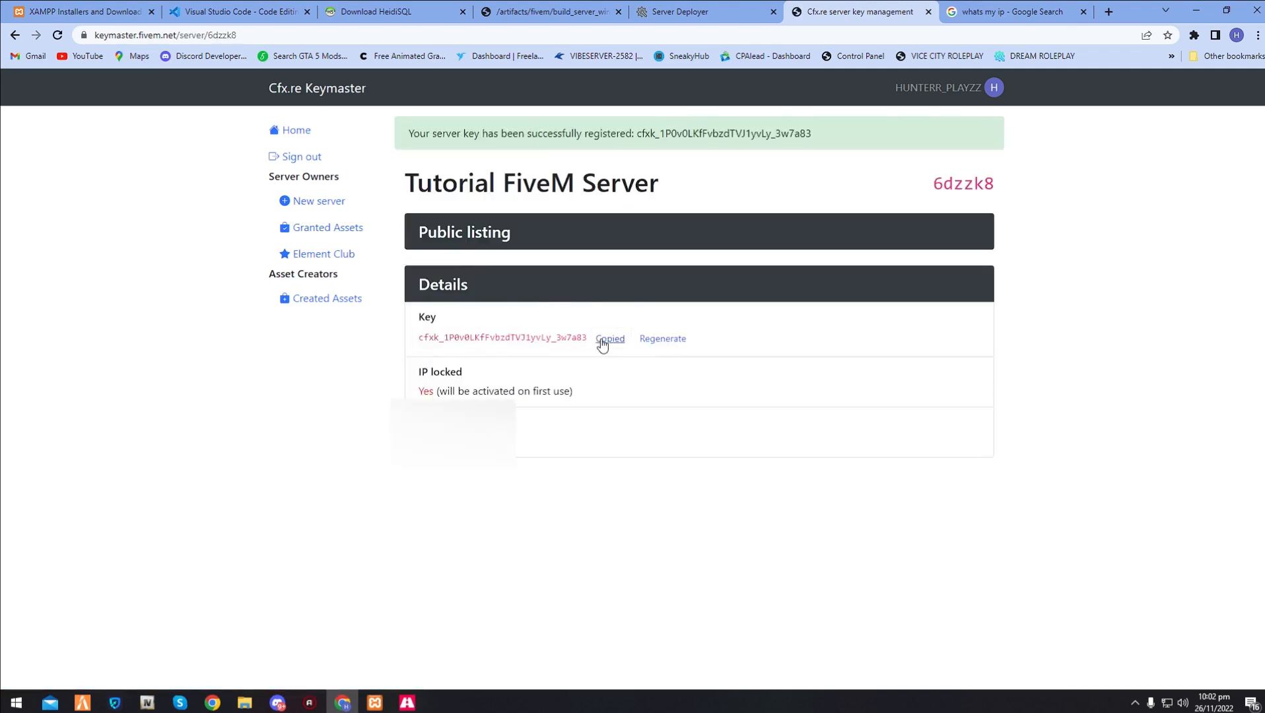
click(666, 9)
key(ctrl+v)
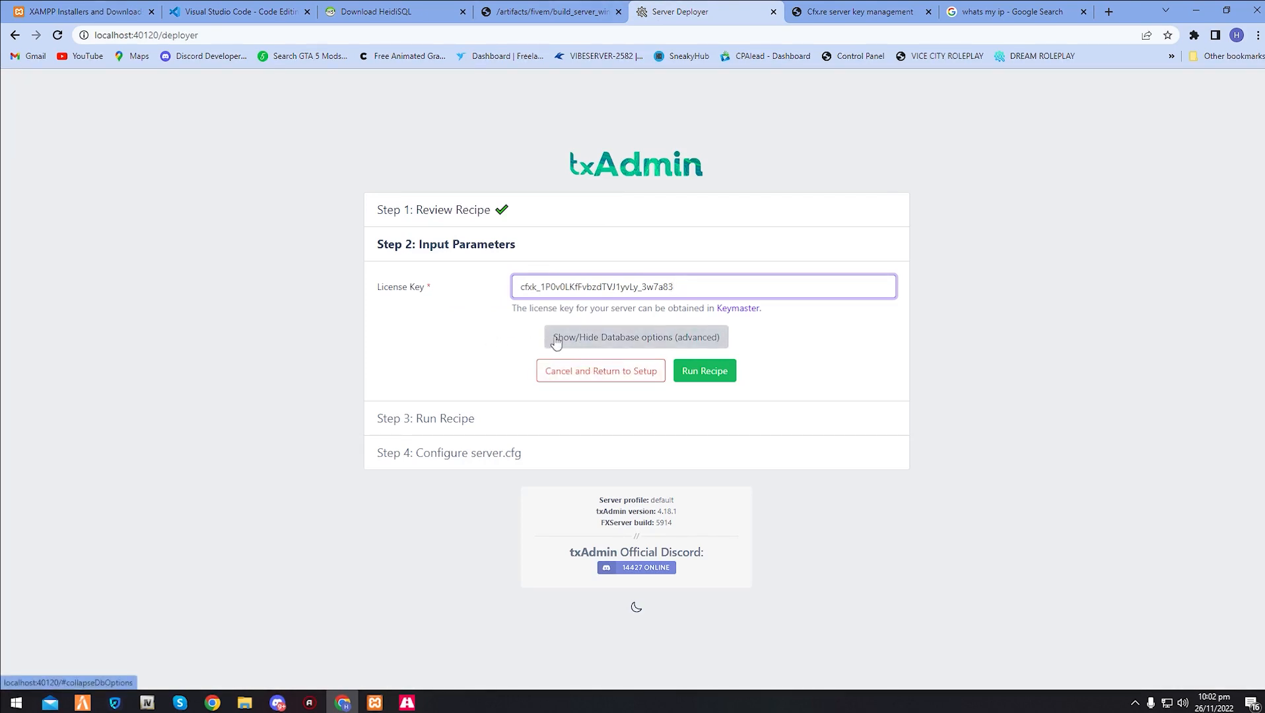
- Show the advanced database options and review the database host, port, username and password fields
click(618, 337)
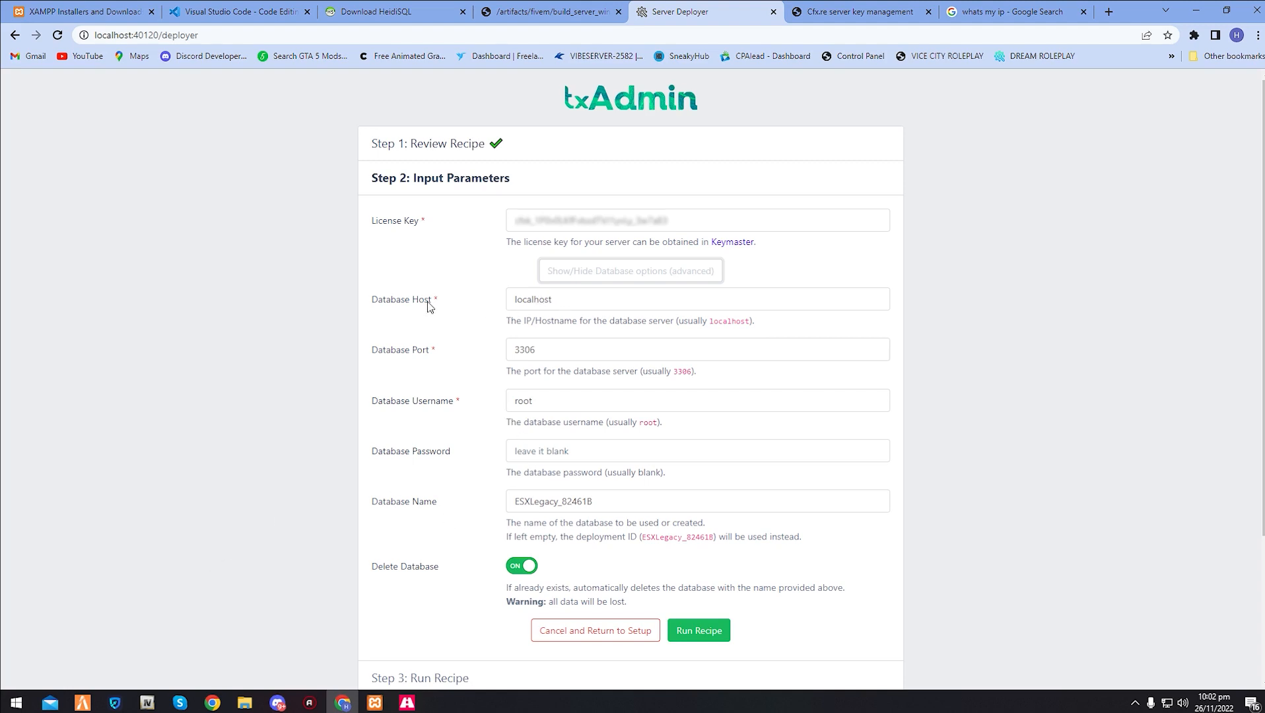
key(Tab)
click(587, 296)
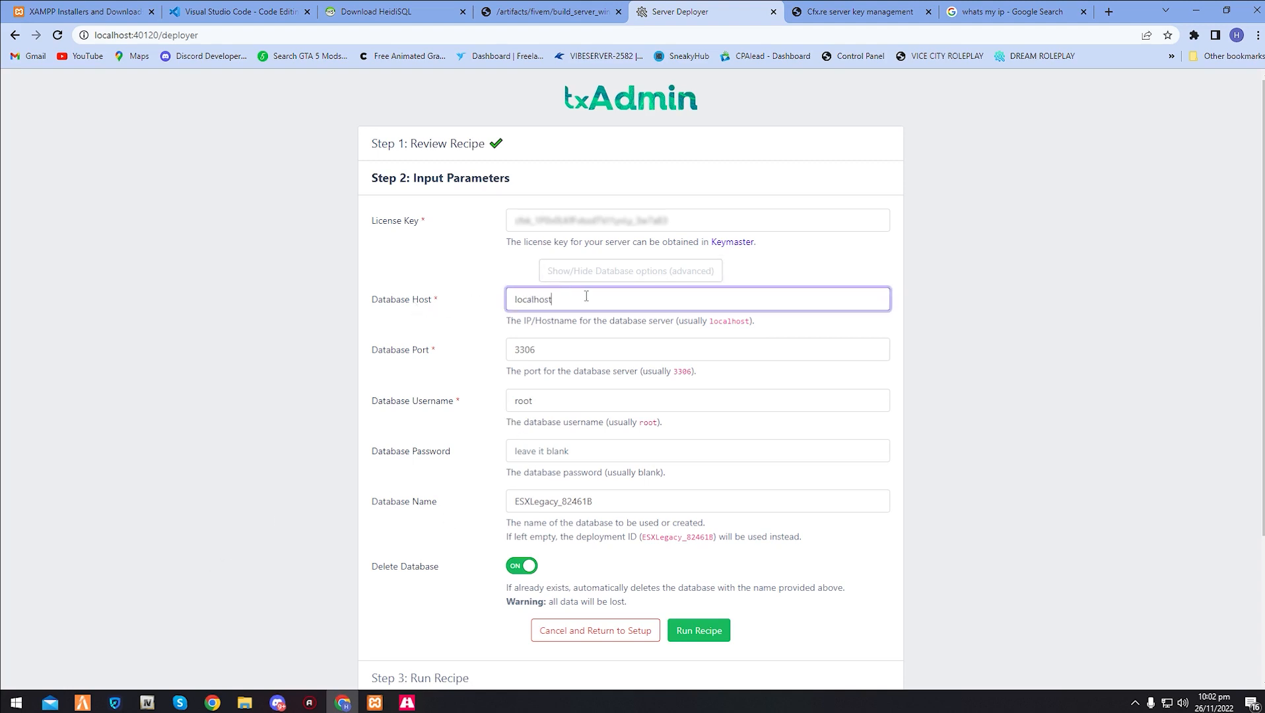
drag(556, 342, 505, 348)
click(570, 397)
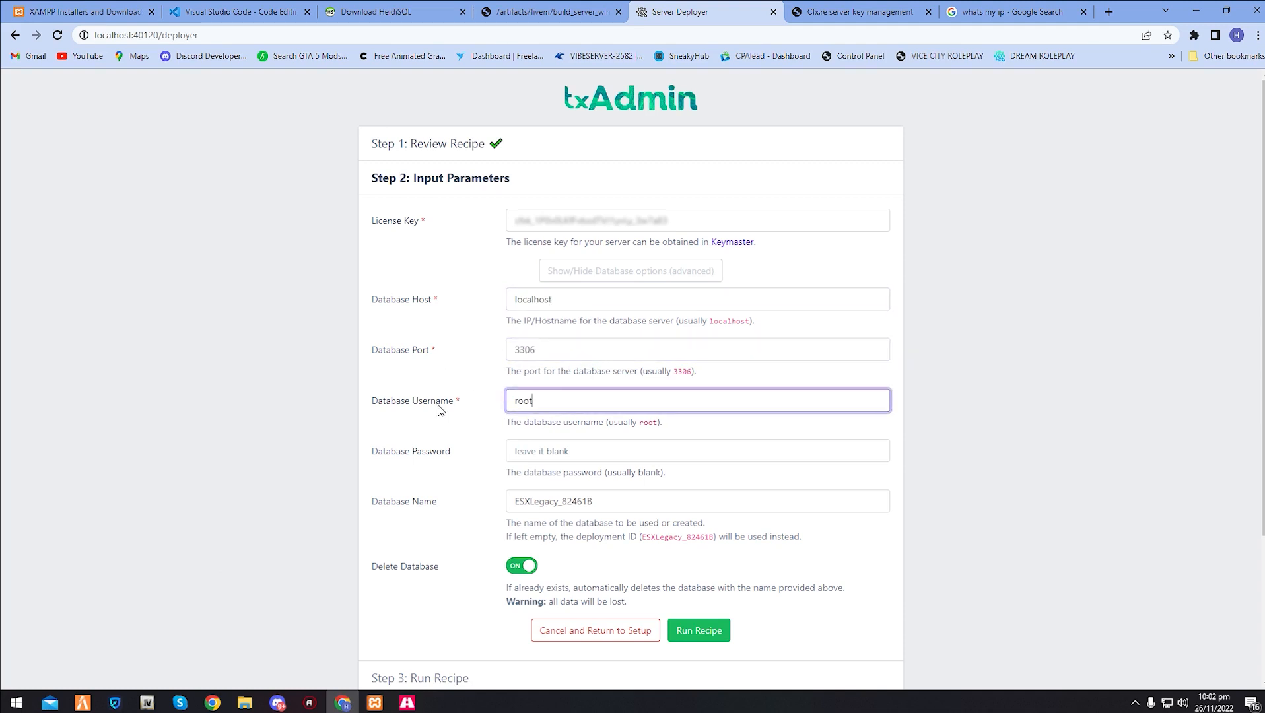
click(560, 450)
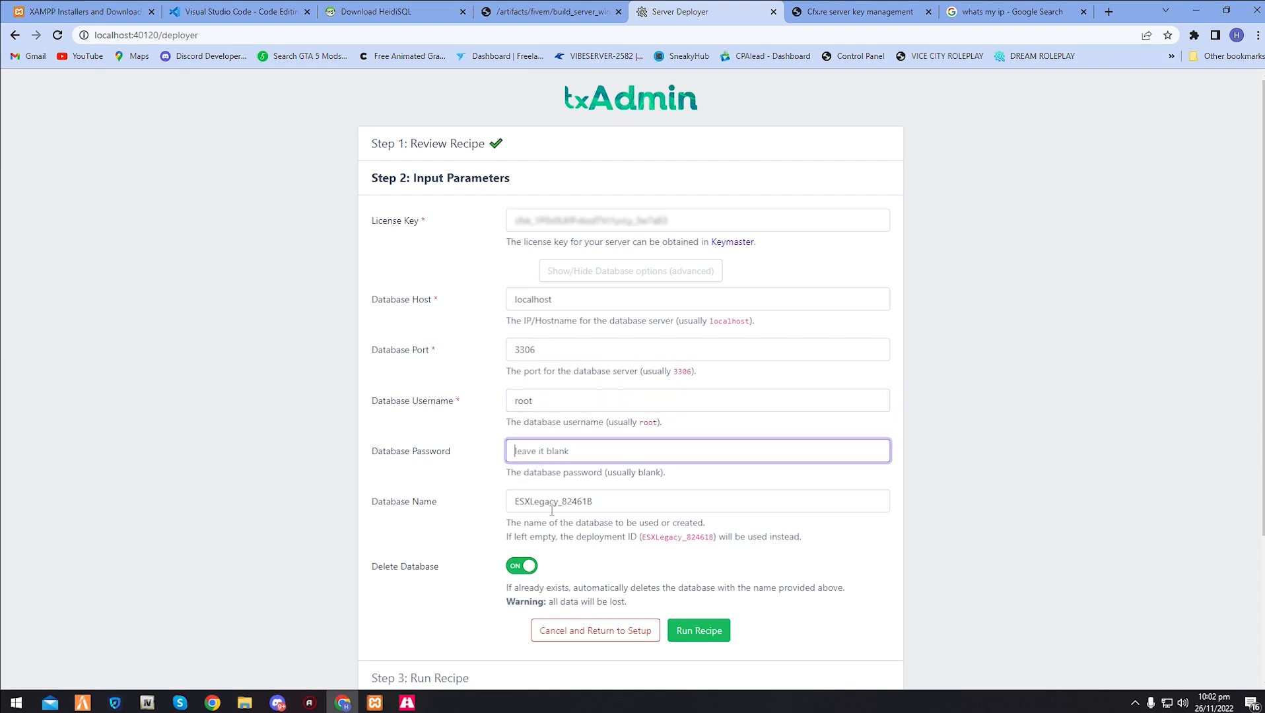
- Set the database name to TutorialServer, turn off Delete Database, and run the recipe
drag(595, 506, 505, 506)
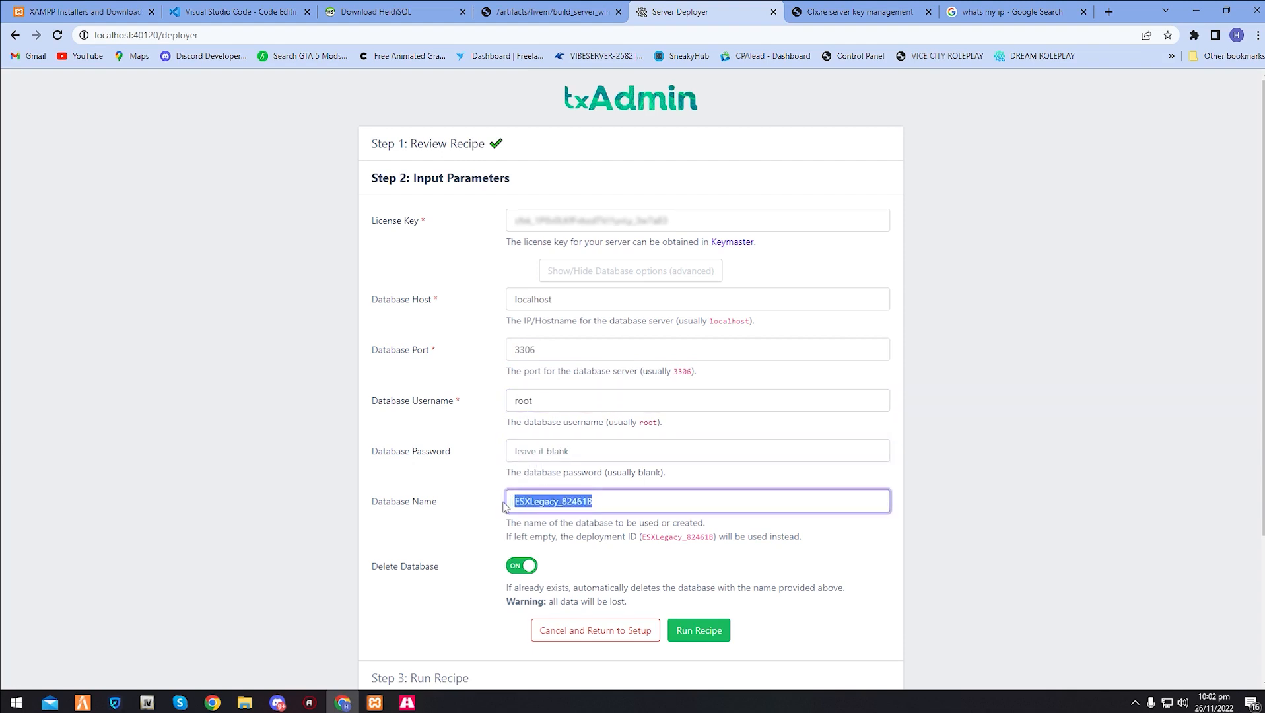
text(Tuo)
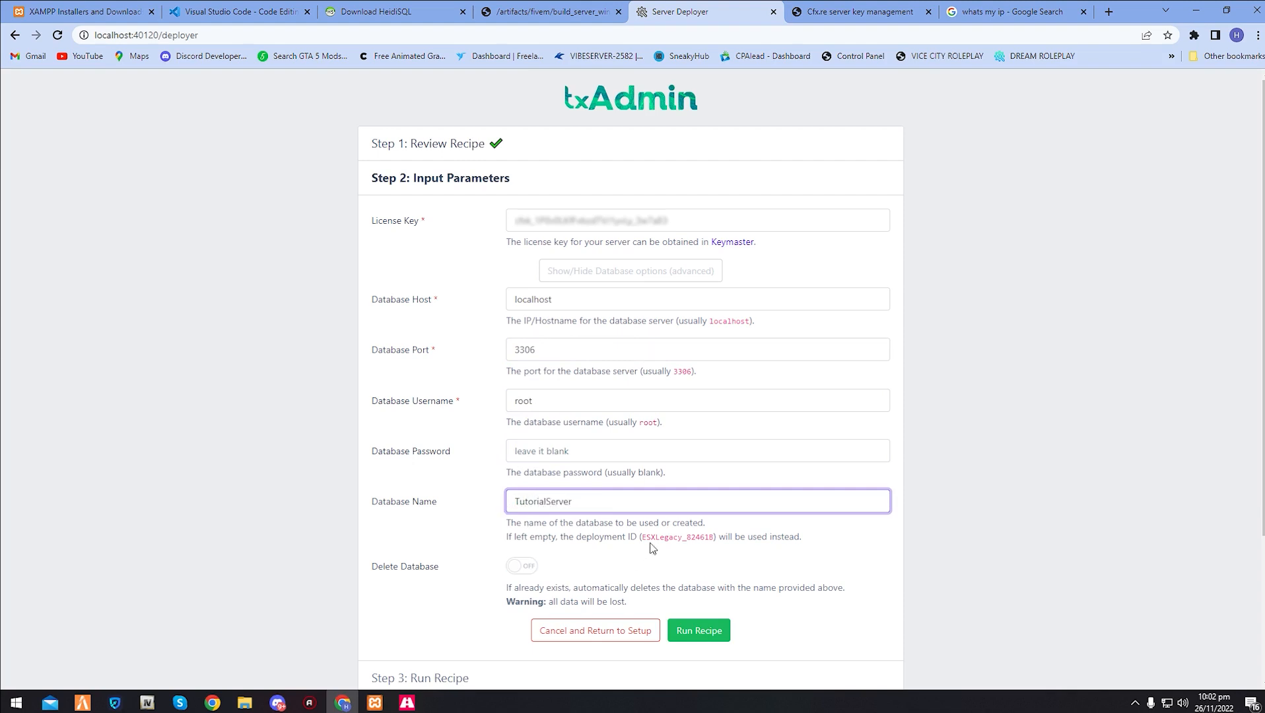
scroll(649, 551, down, 2)
click(699, 499)
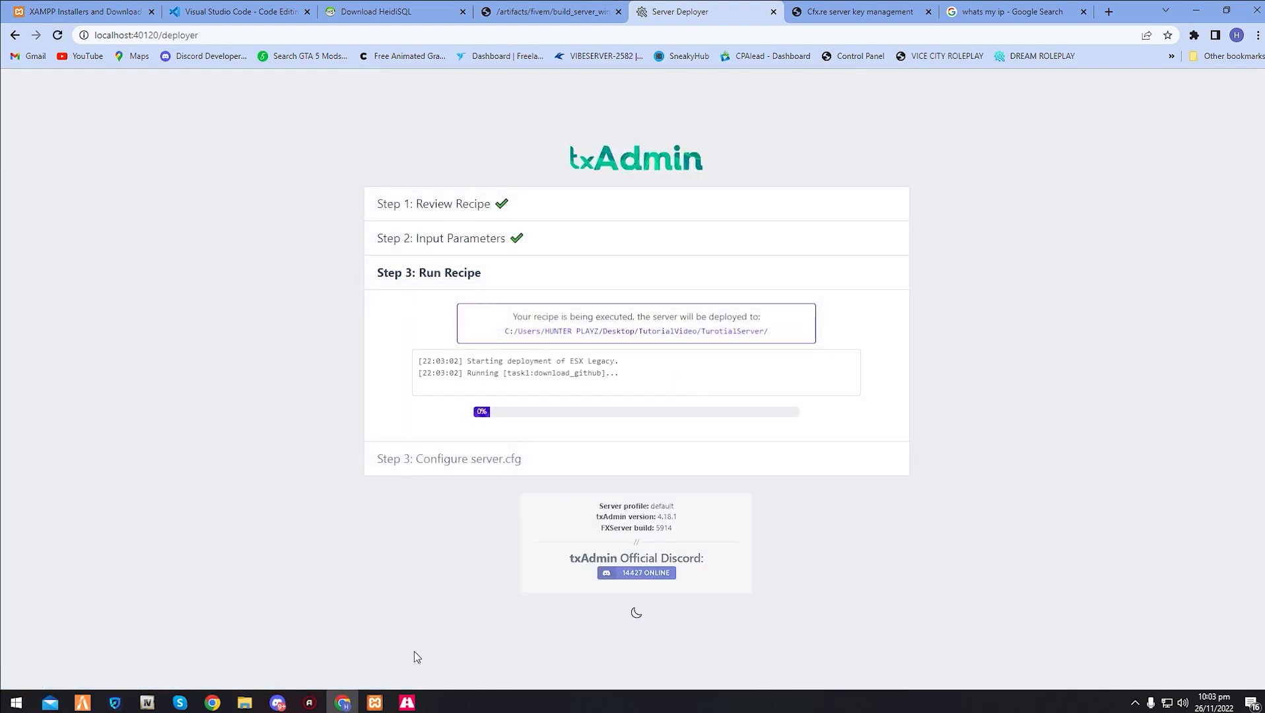
- Check the Apache and MySQL modules in the XAMPP Control Panel and the connect_database task in the txAdmin deployment log
click(374, 703)
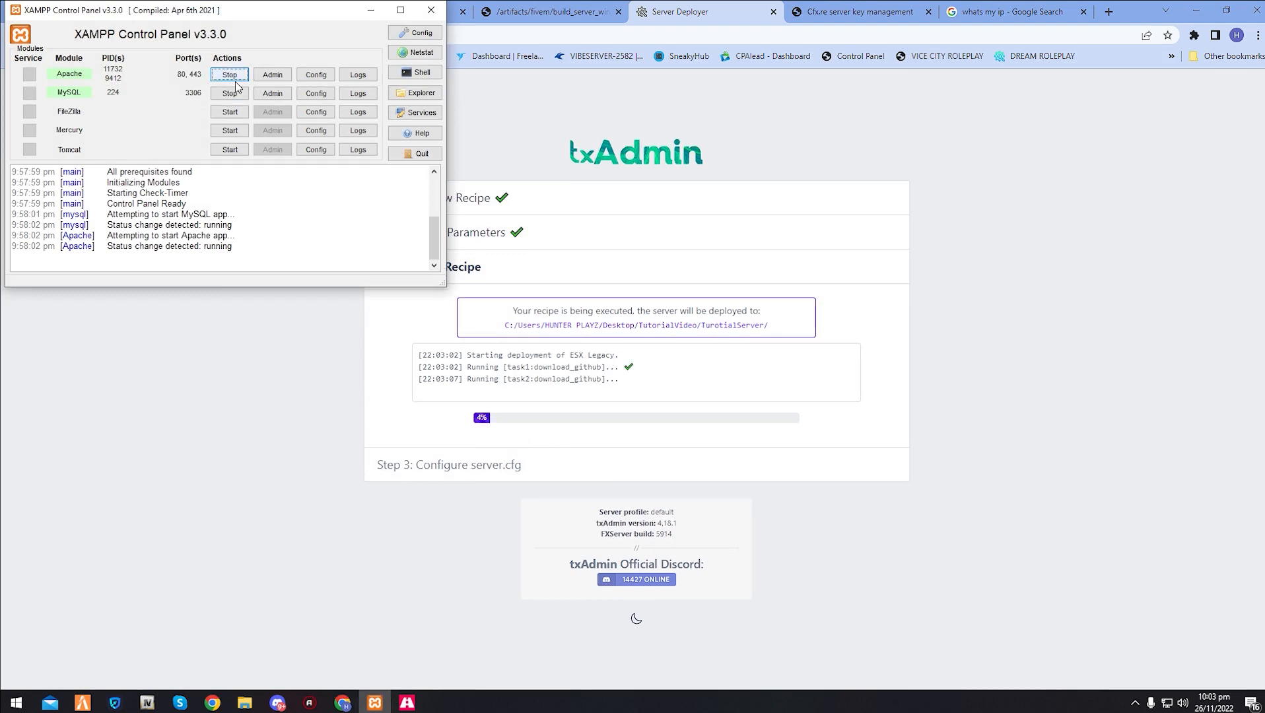
click(371, 10)
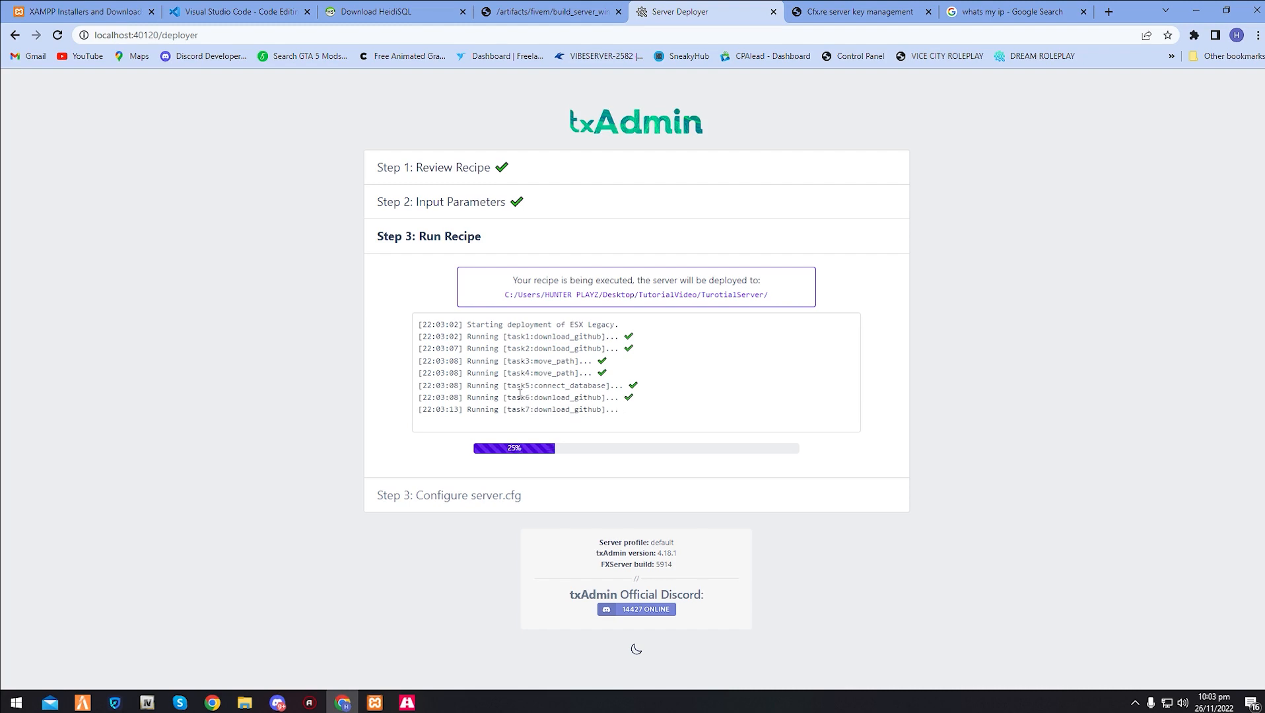
drag(538, 386, 555, 386)
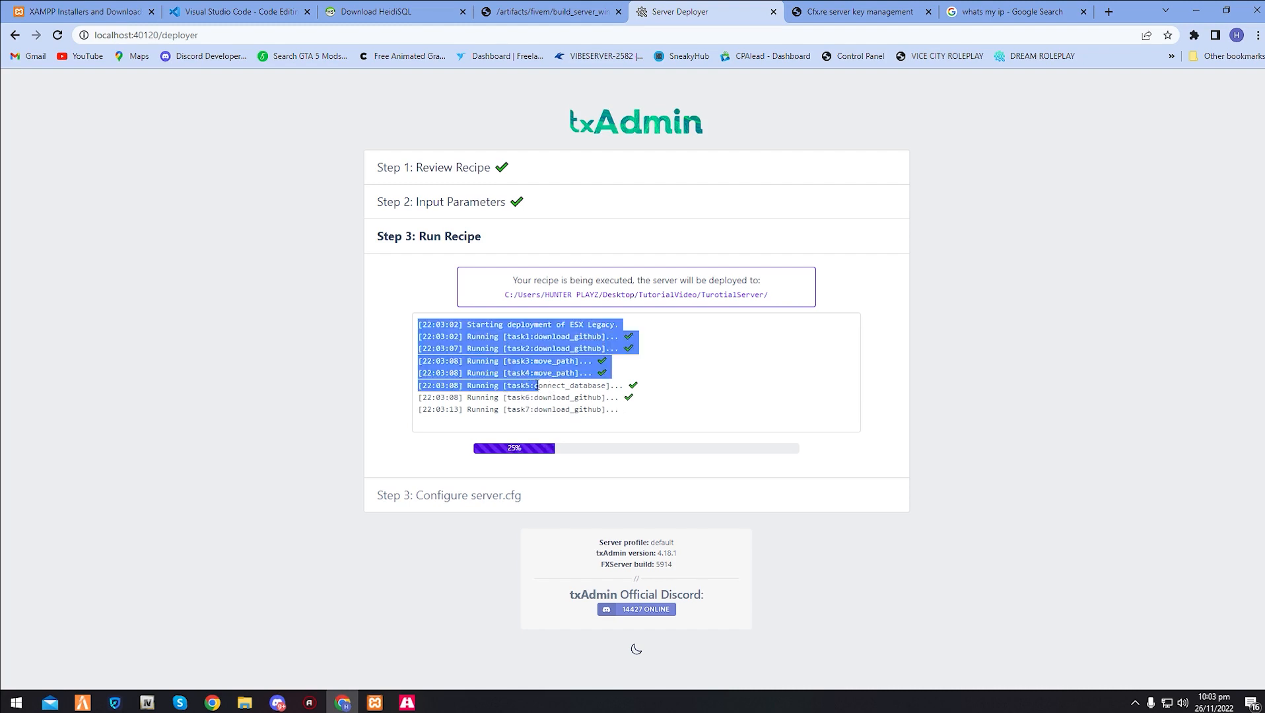
click(555, 387)
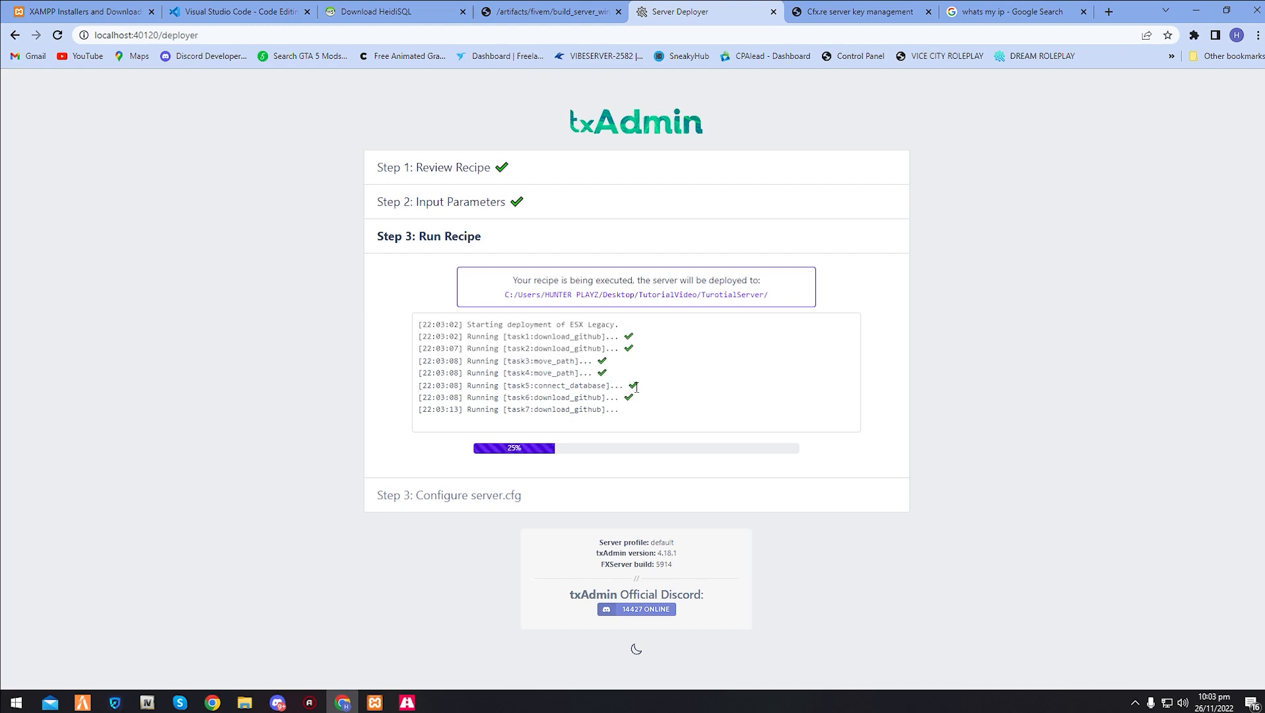
drag(584, 391, 552, 390)
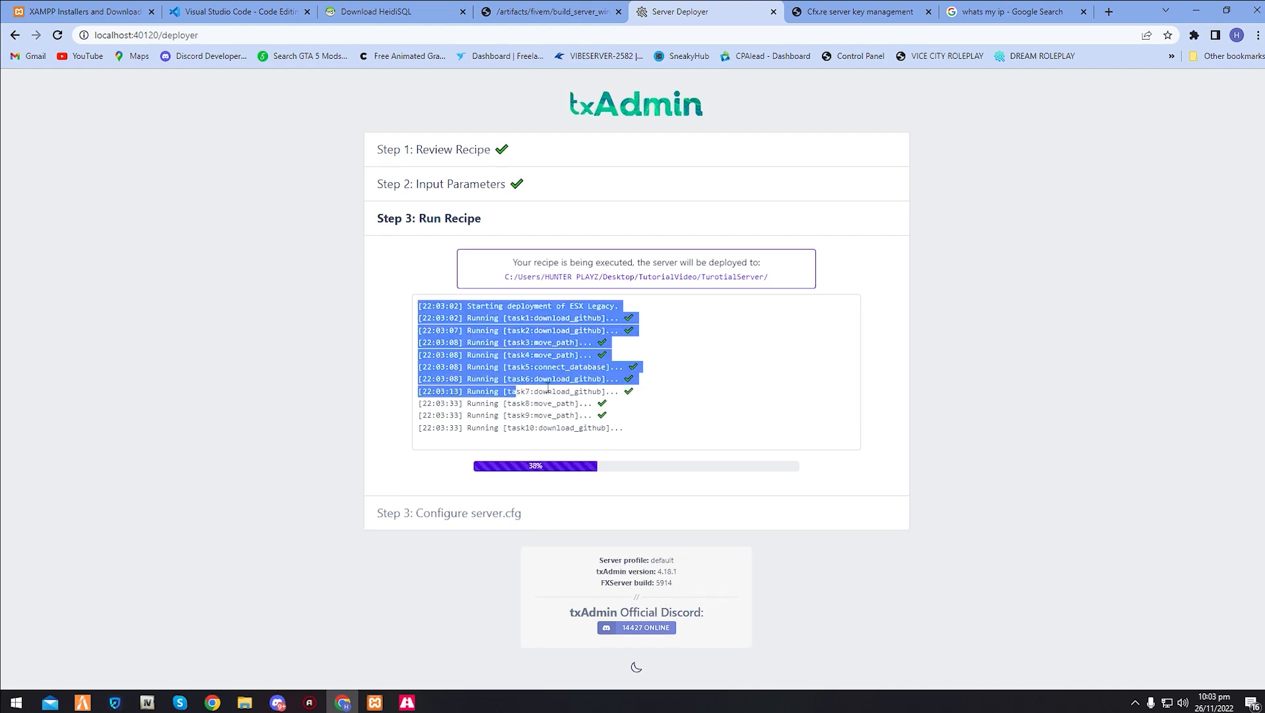
- Check the deployed TurotialServer folder for its resources and server.cfg alongside the recipe deployment log
click(536, 393)
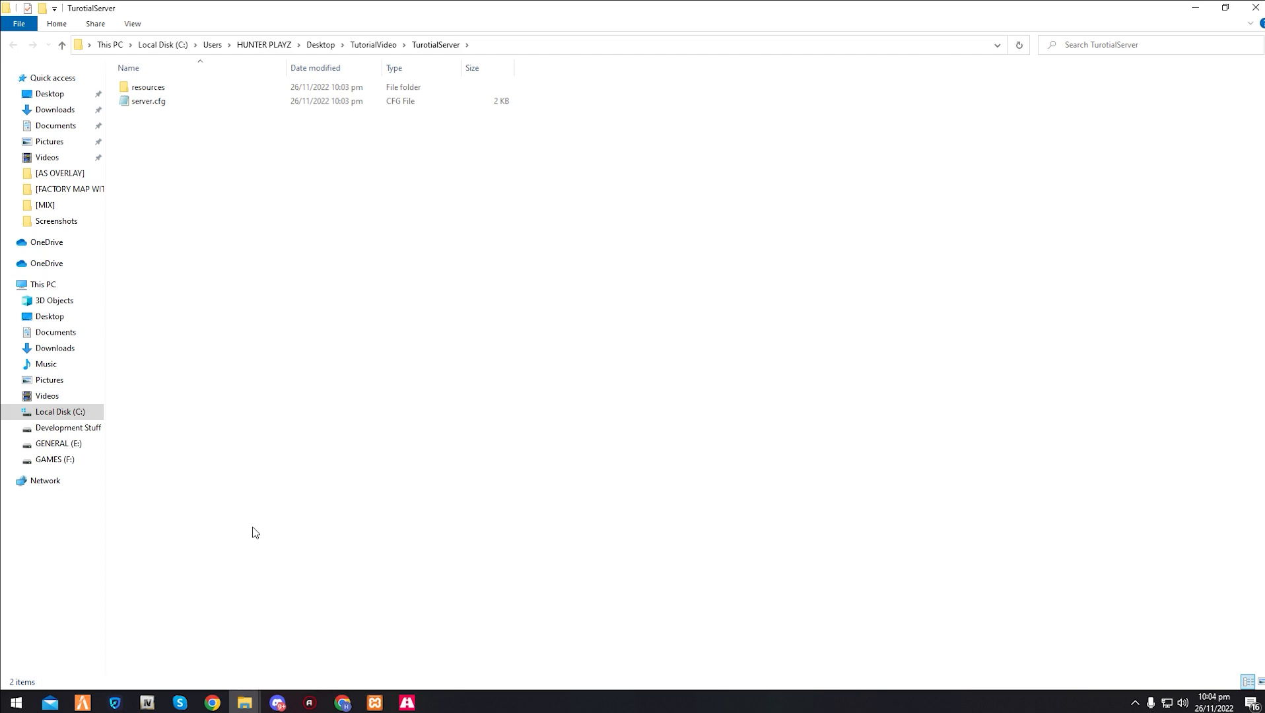
click(343, 703)
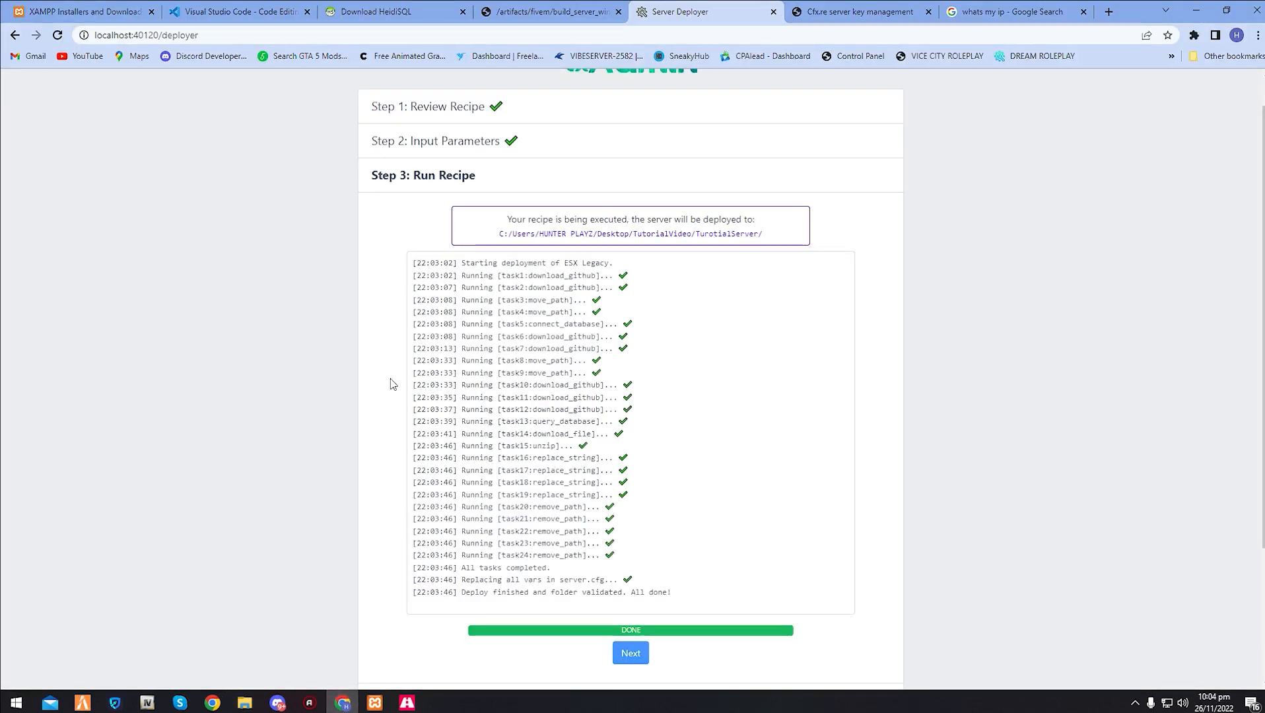
mouse_move(239, 706)
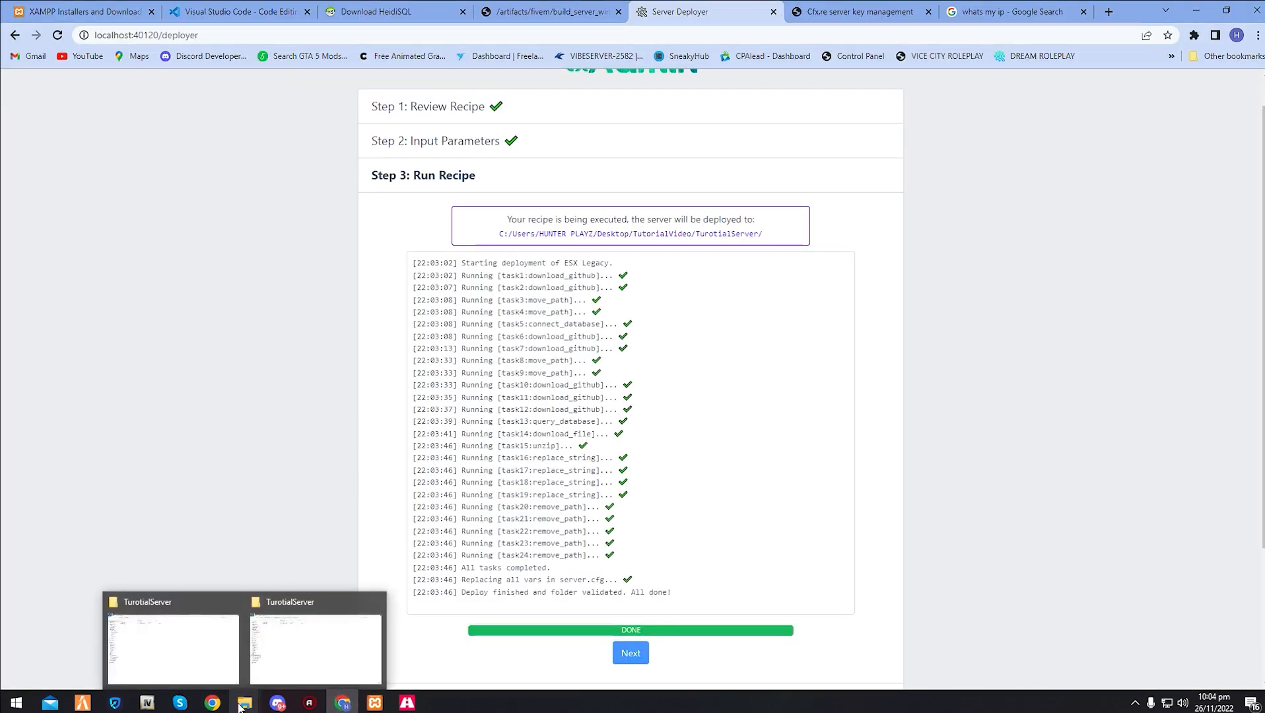
mouse_move(271, 691)
click(274, 668)
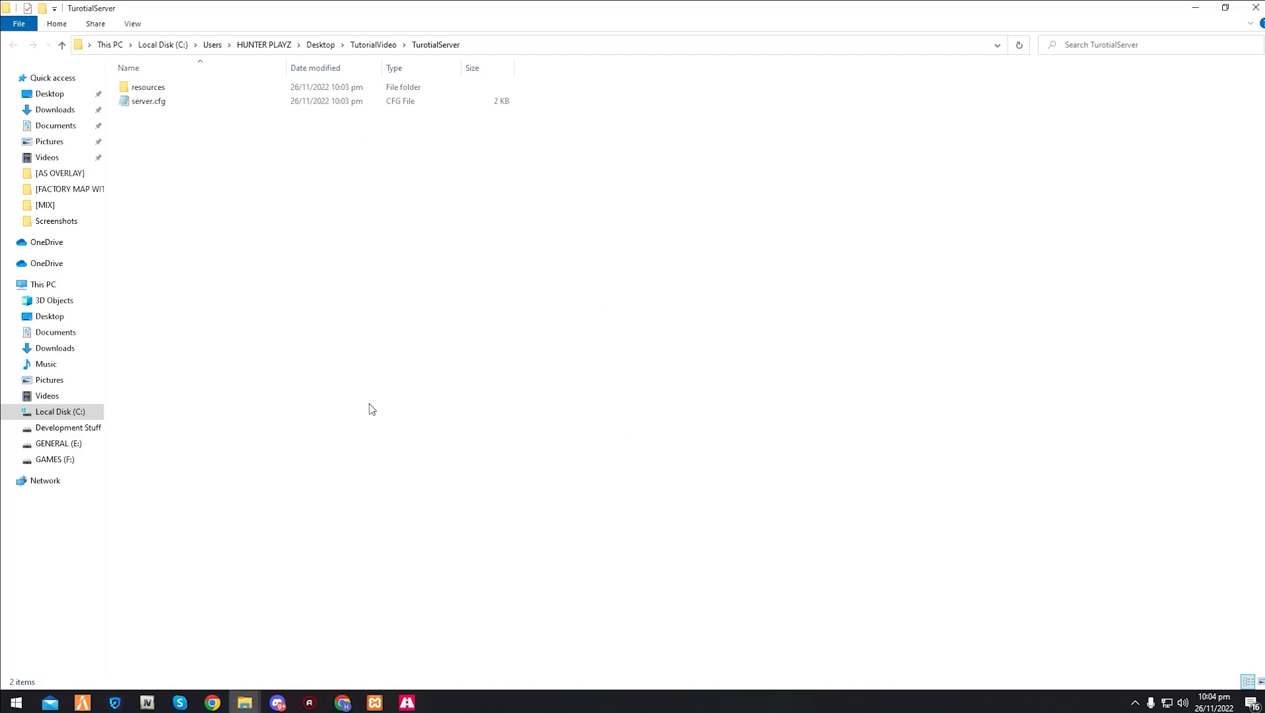
click(348, 700)
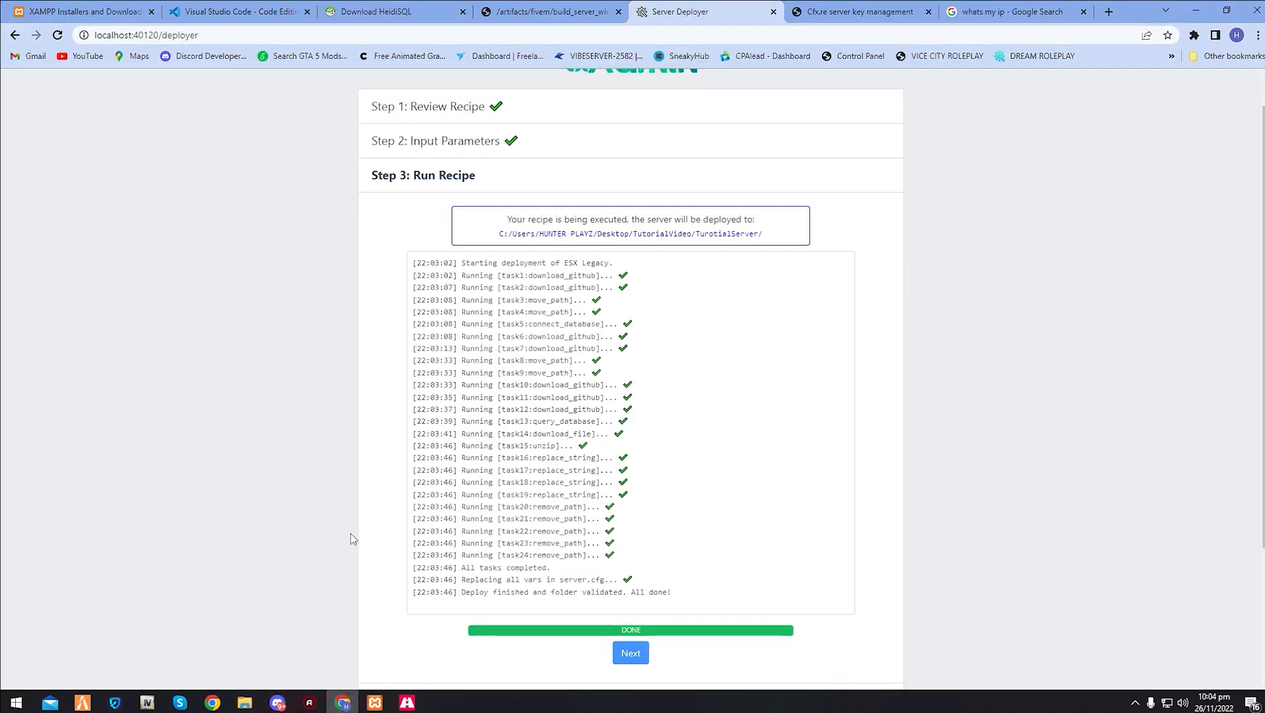
- Save and run the server with the generated server.cfg and review its startup output in the live console
scroll(351, 533, down, 4)
click(630, 472)
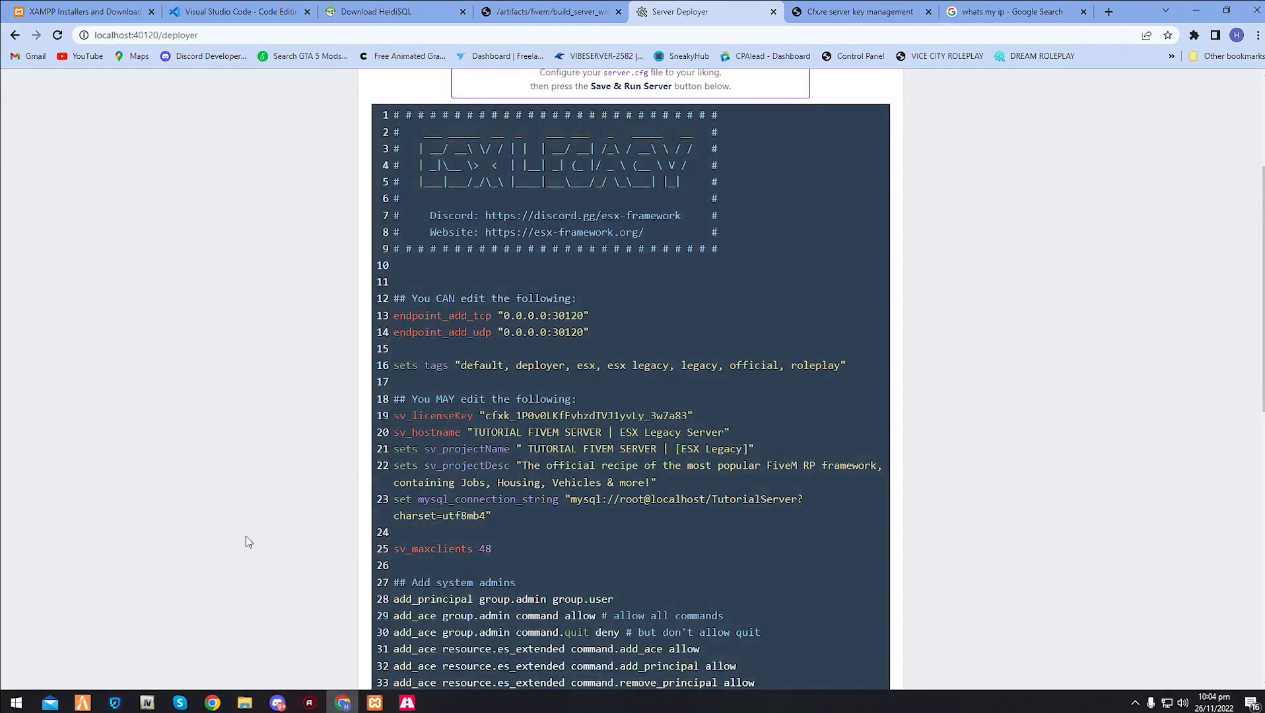
scroll(584, 446, down, 10)
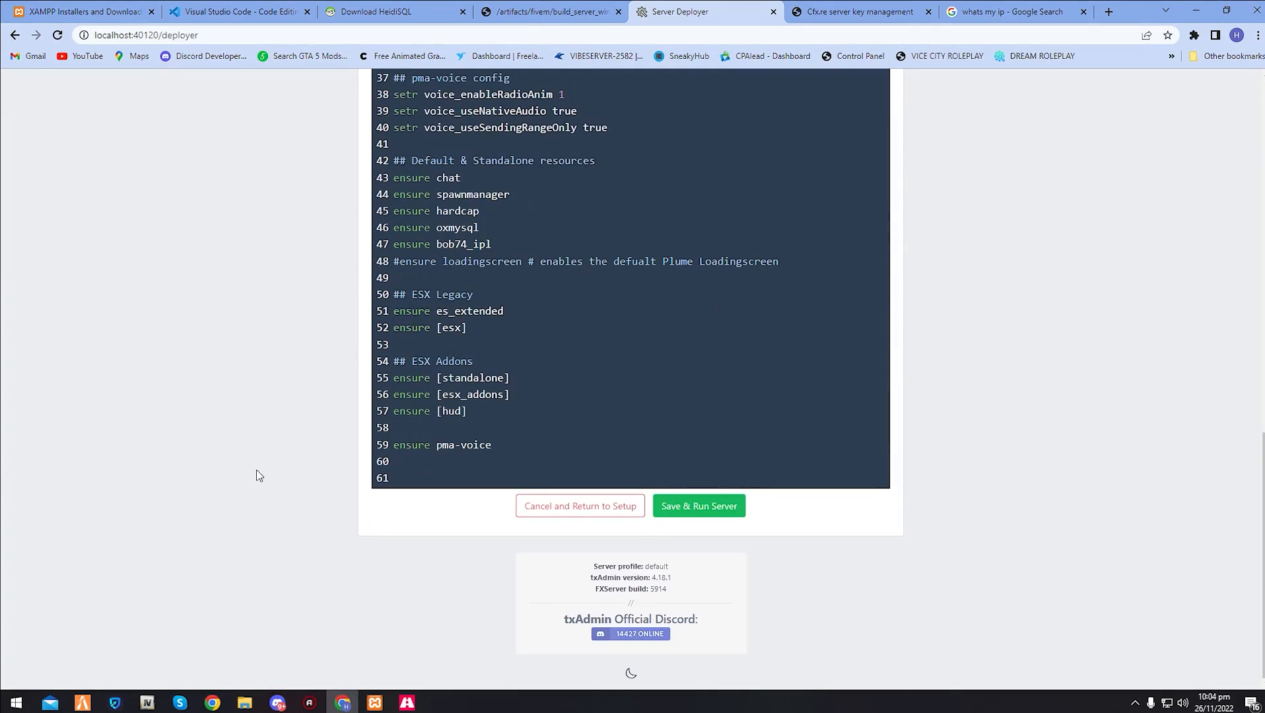
scroll(201, 456, up, 10)
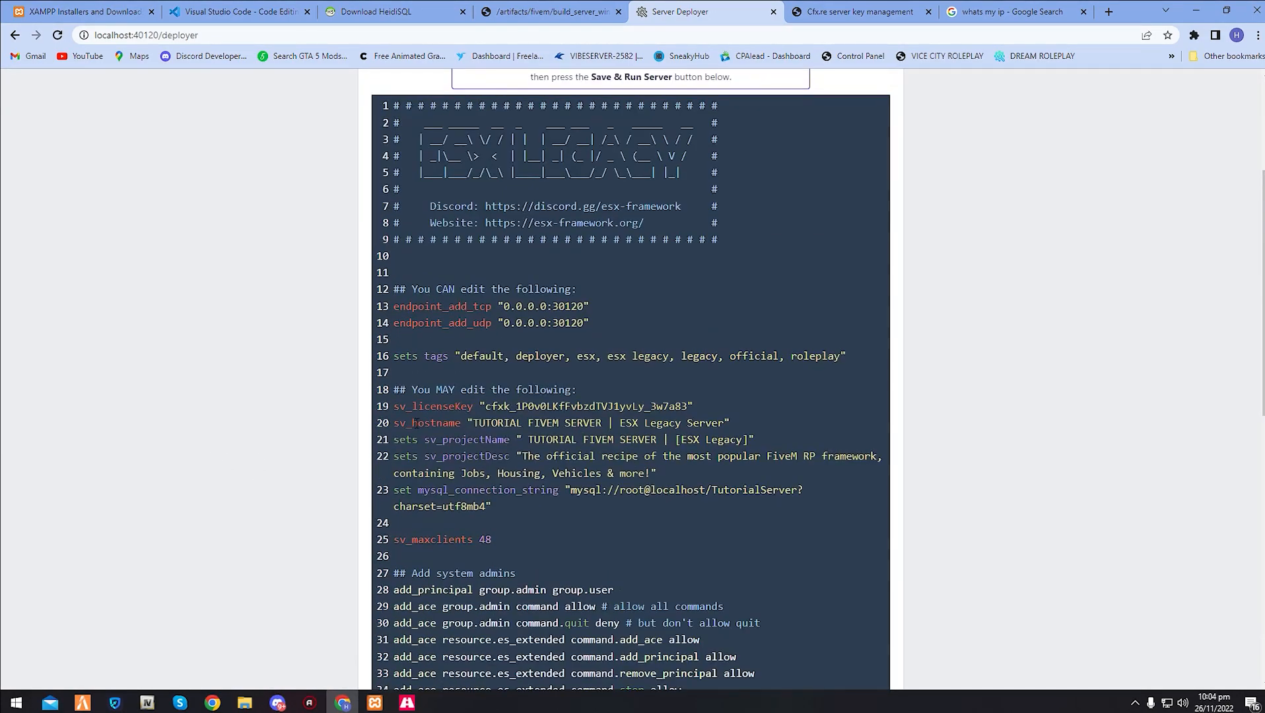
scroll(630, 396, down, 10)
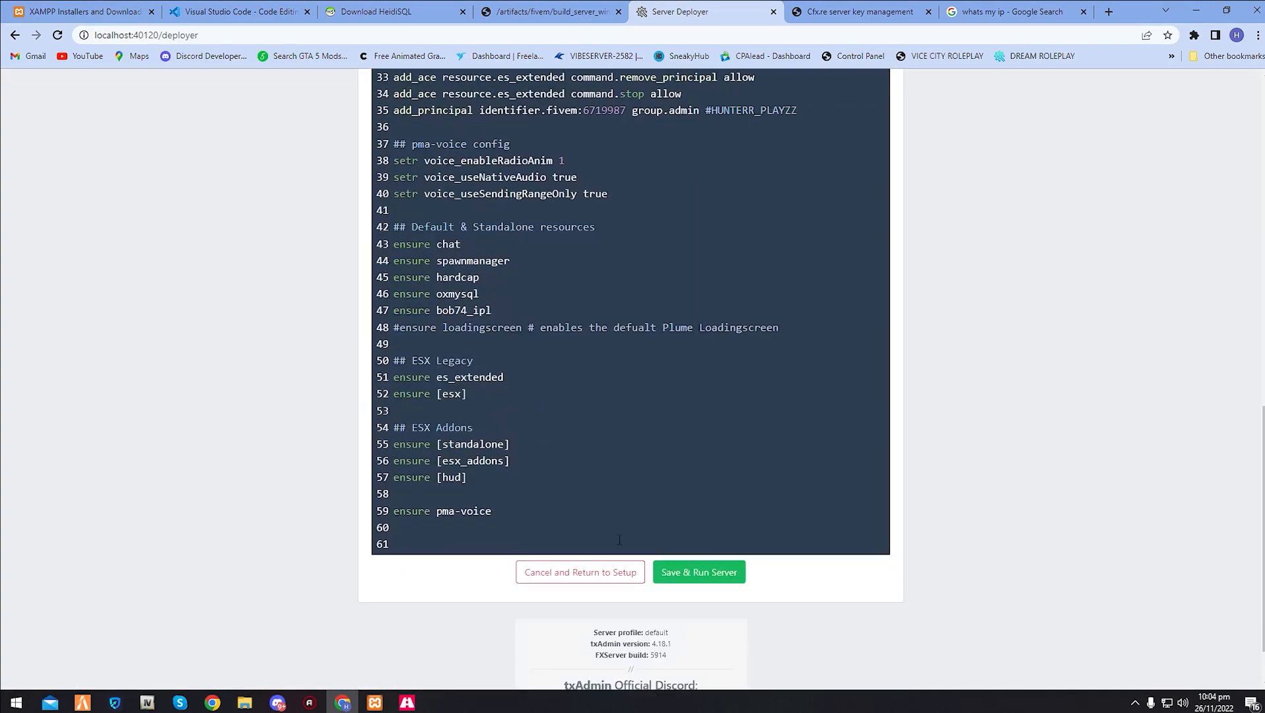
click(677, 573)
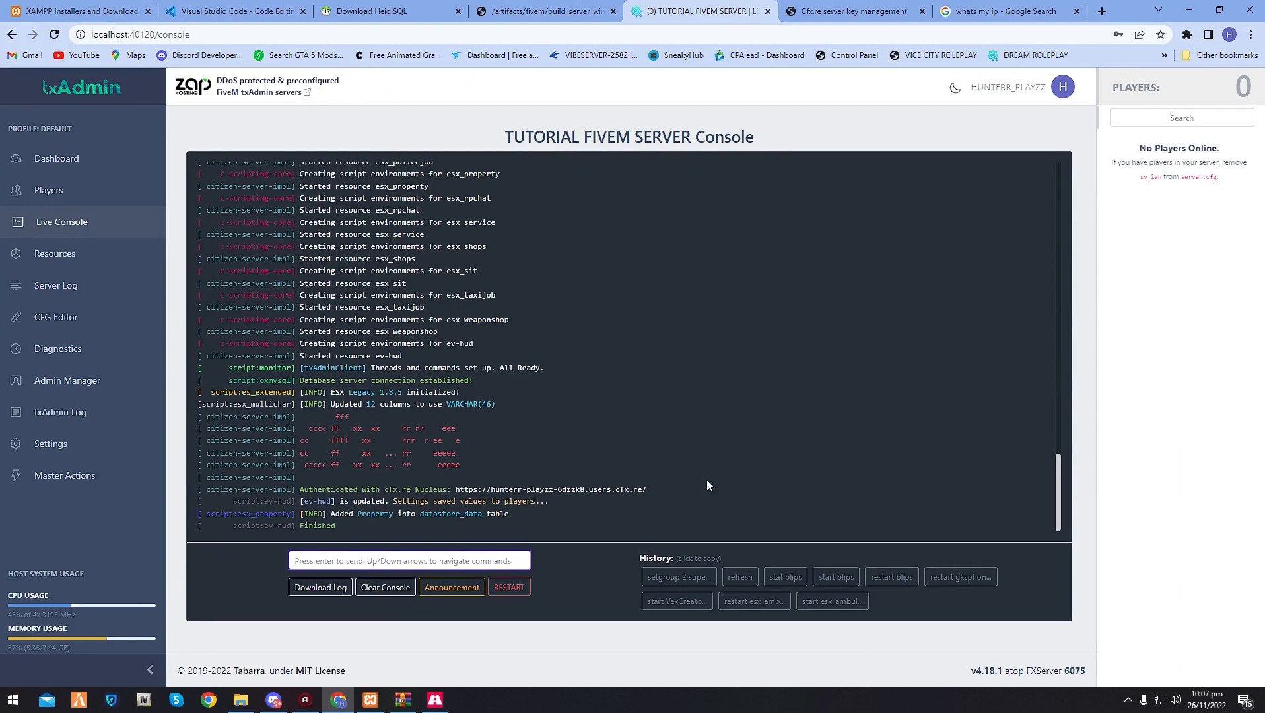
scroll(378, 432, up, 15)
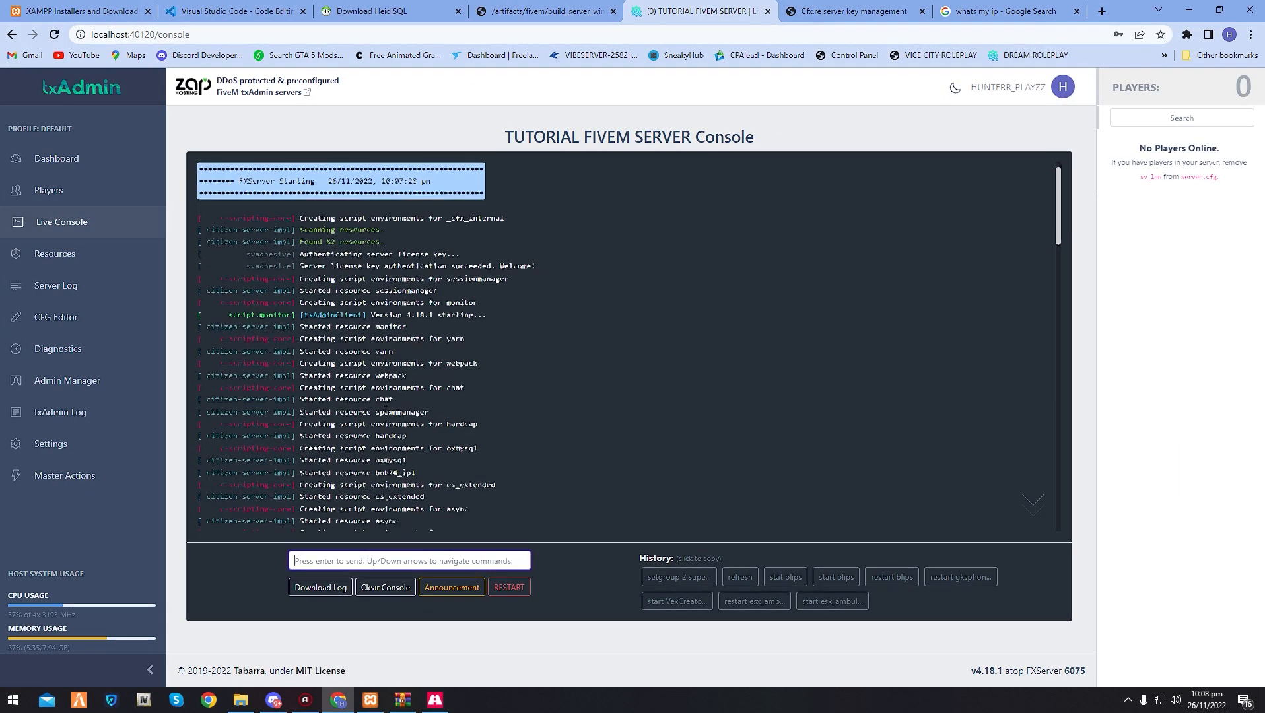
scroll(444, 386, down, 15)
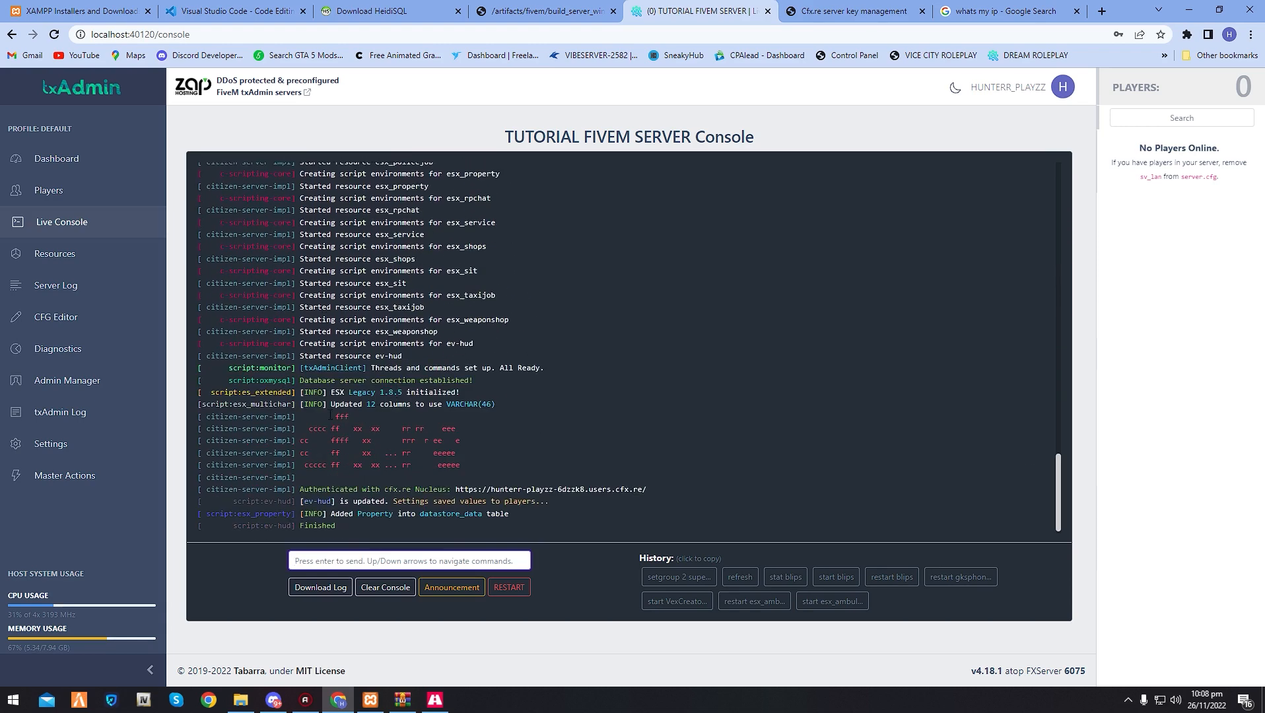
- Change sv_projectName in the server config to "TUTORIAL FIVEM SERVER | SUBSCIRBE TO HUNTER PLAYS" and save the file
click(105, 323)
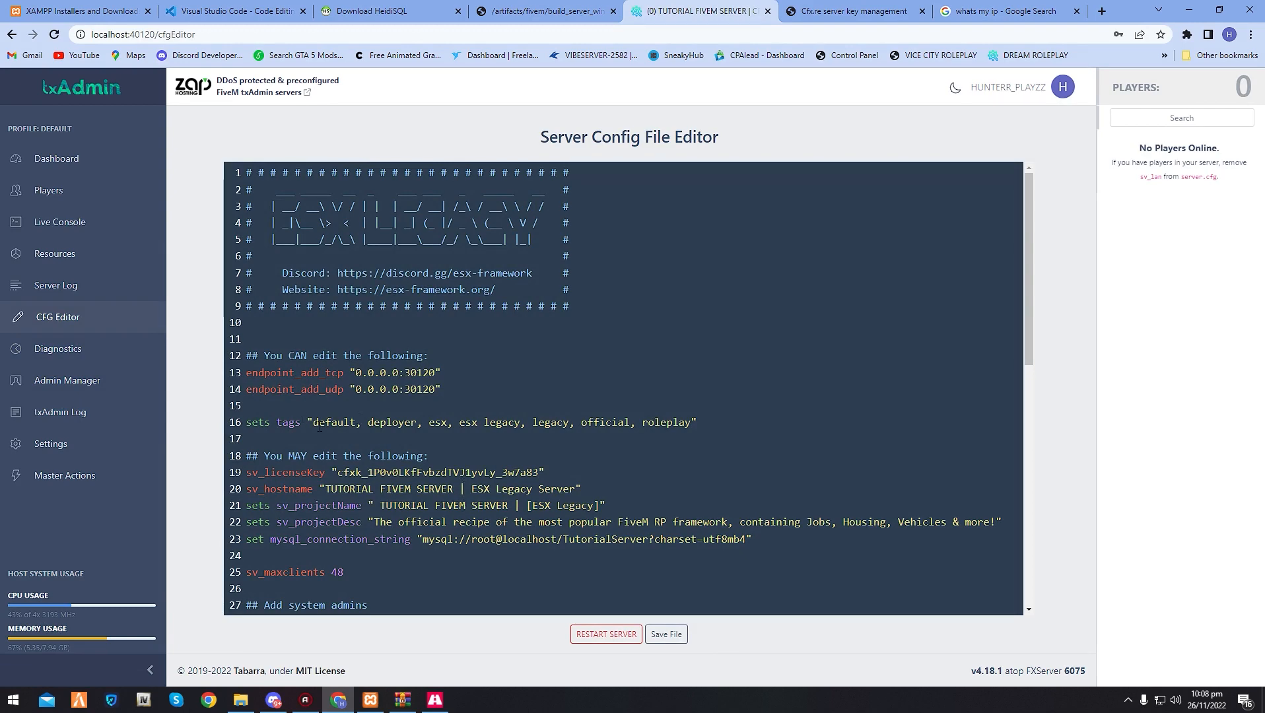
scroll(337, 418, down, 2)
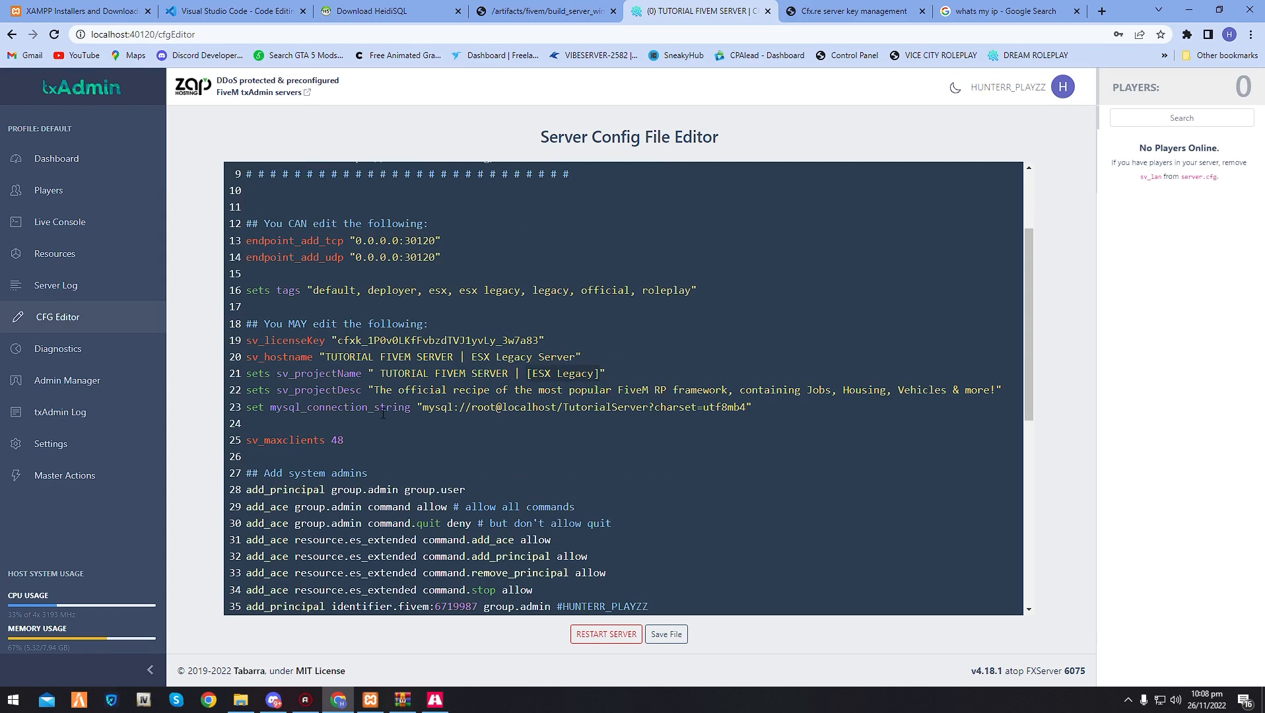
text(SUBSCIRB)
text(E TO HUTE)
text(NTER PLA)
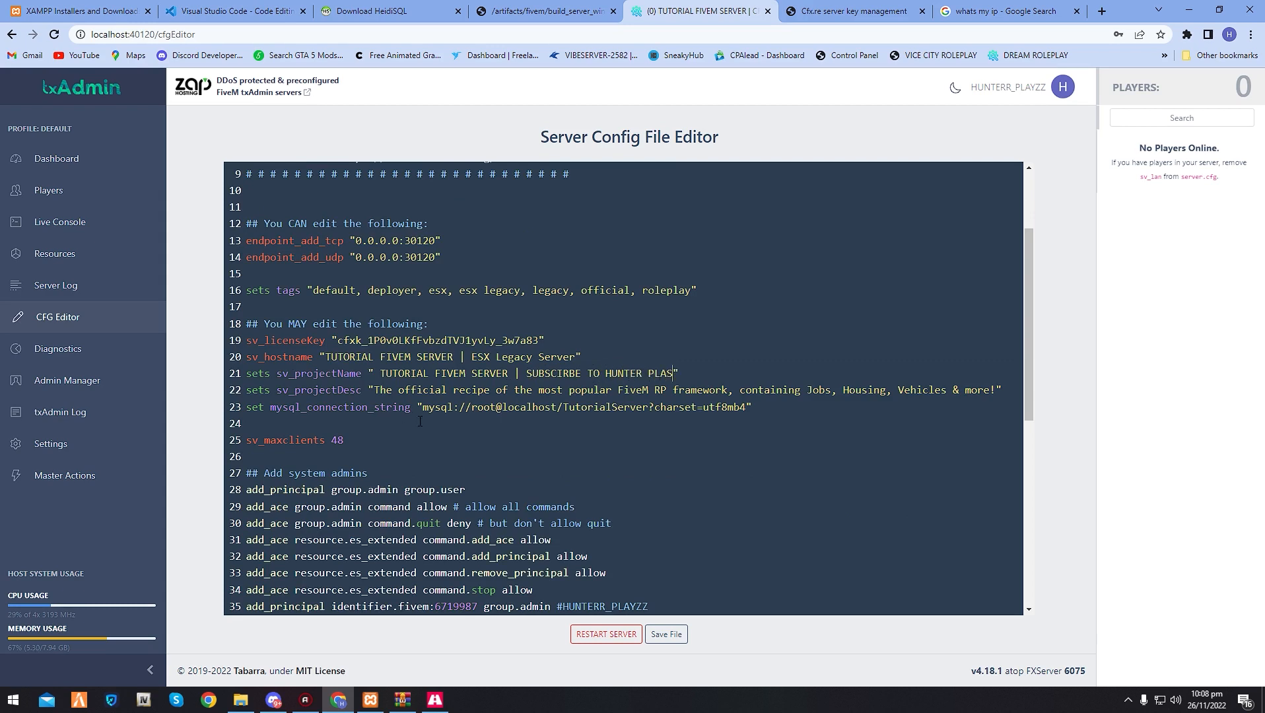
text(Y)
click(666, 634)
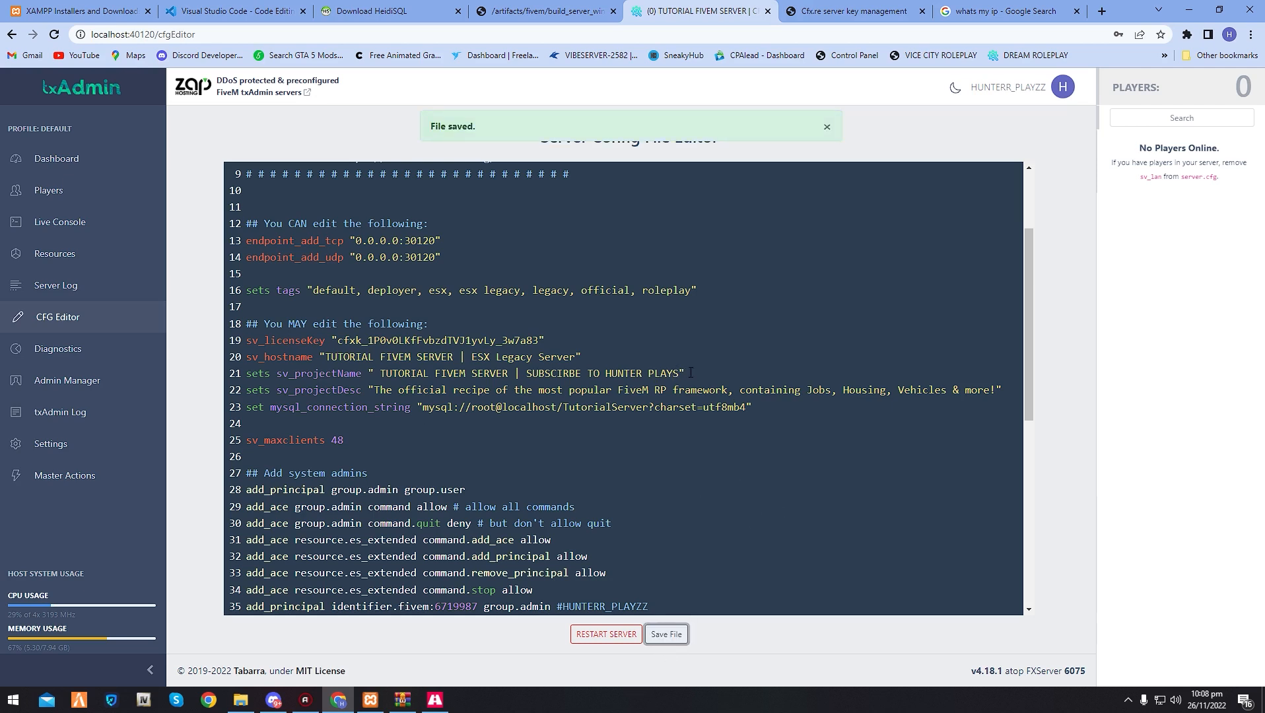
- Replace the sv_projectDesc text with "TUTORIAL FIVEM SERVER | SUBSCIRBE TO HUNTER PLAYS", save the config file, and look through its remaining settings
drag(680, 375, 788, 399)
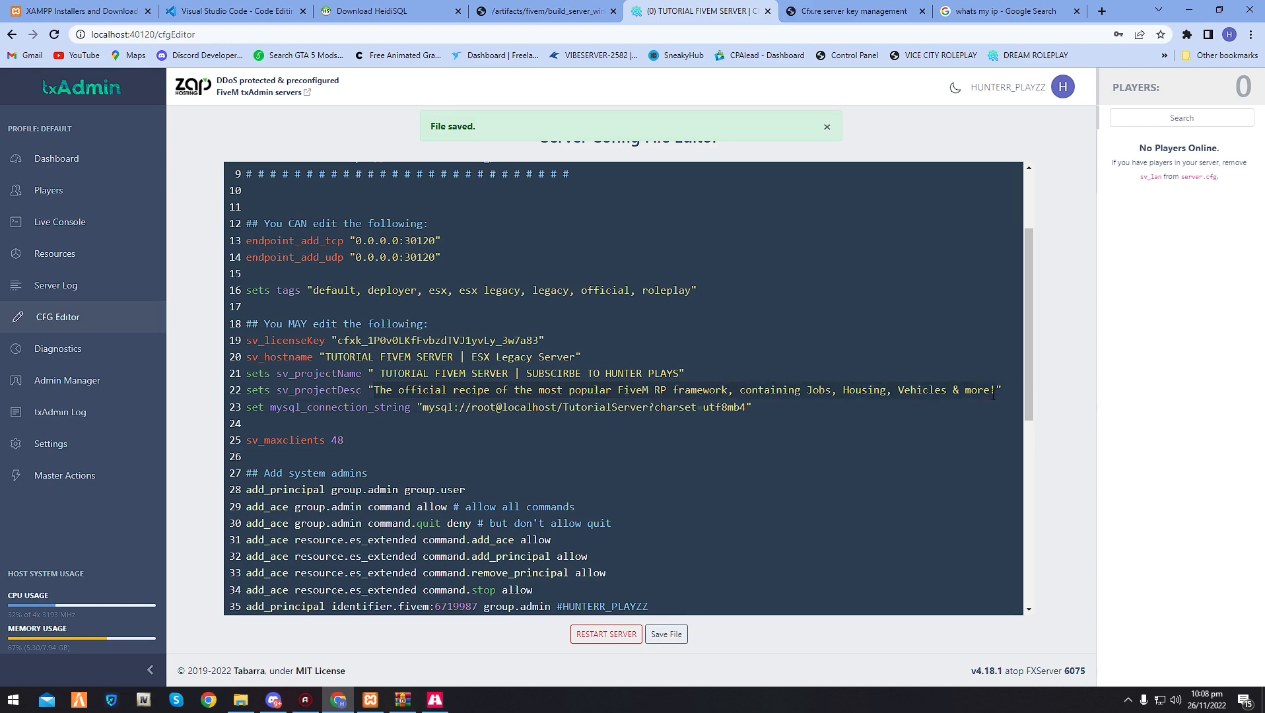
text(TUTORIAL FIVEM SERVER | SUBSCRIBE TO HUNTER PLAYS)
click(666, 634)
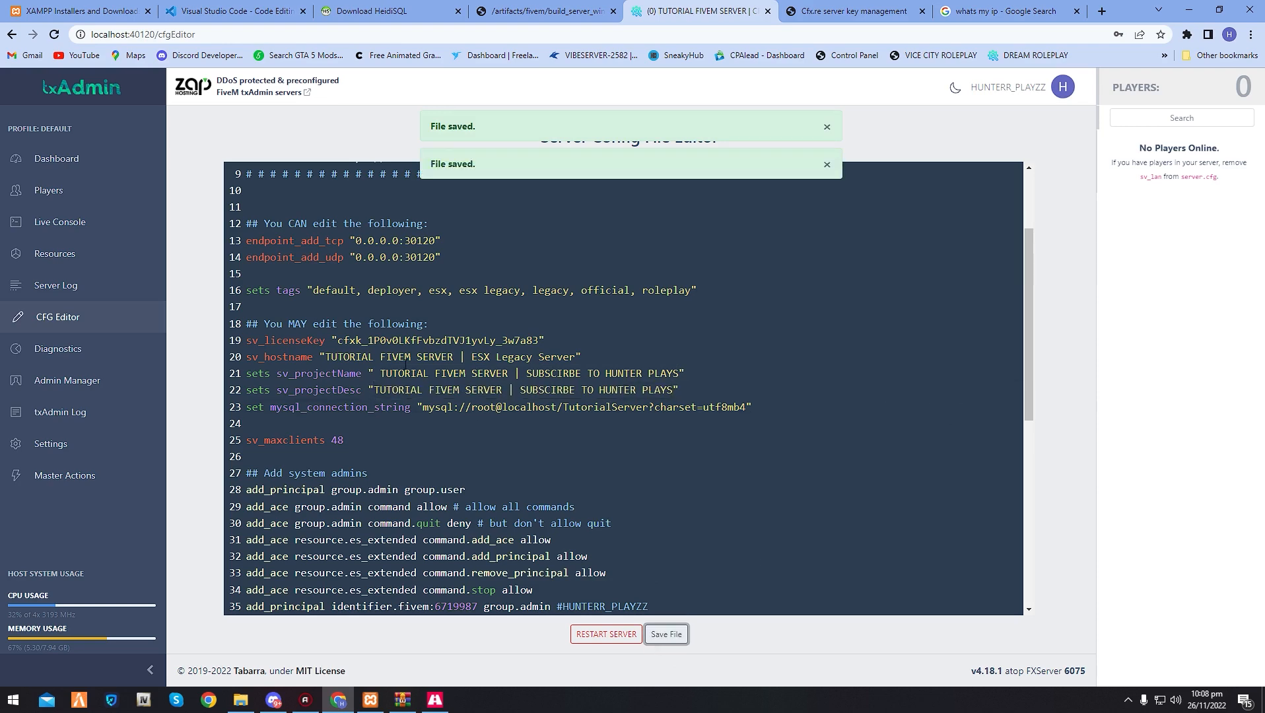
scroll(406, 365, down, 5)
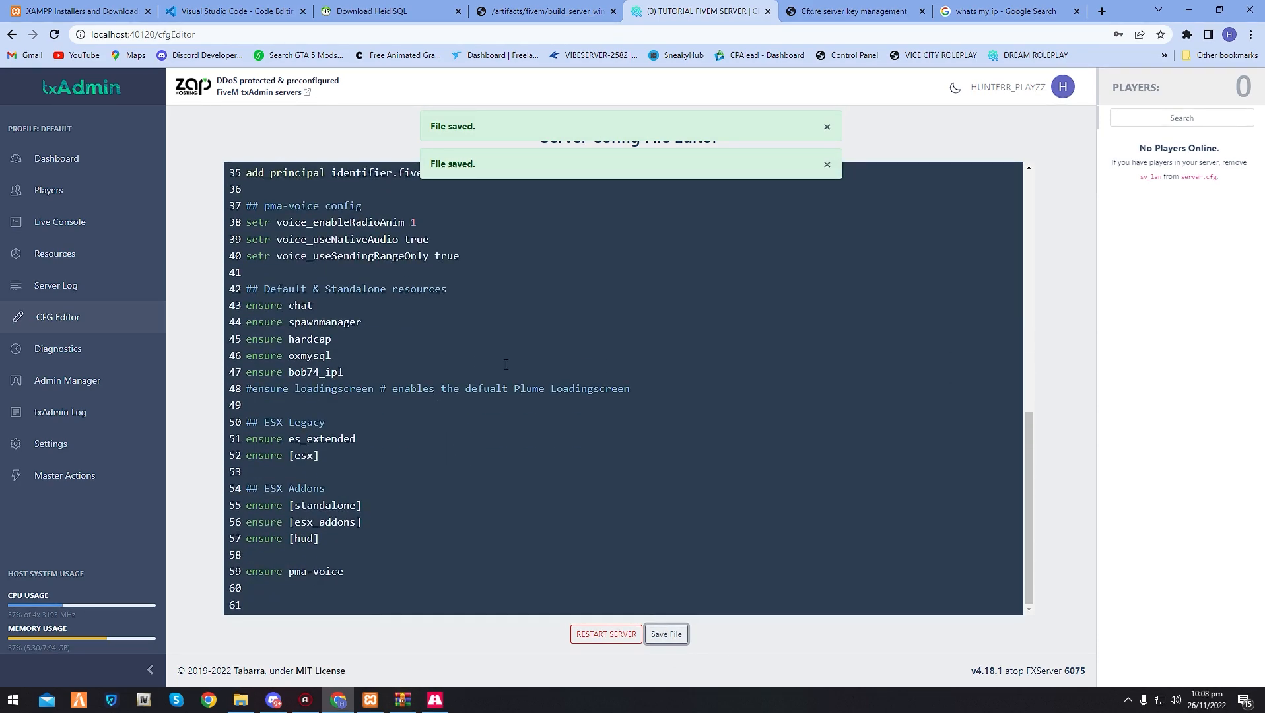
scroll(492, 374, up, 7)
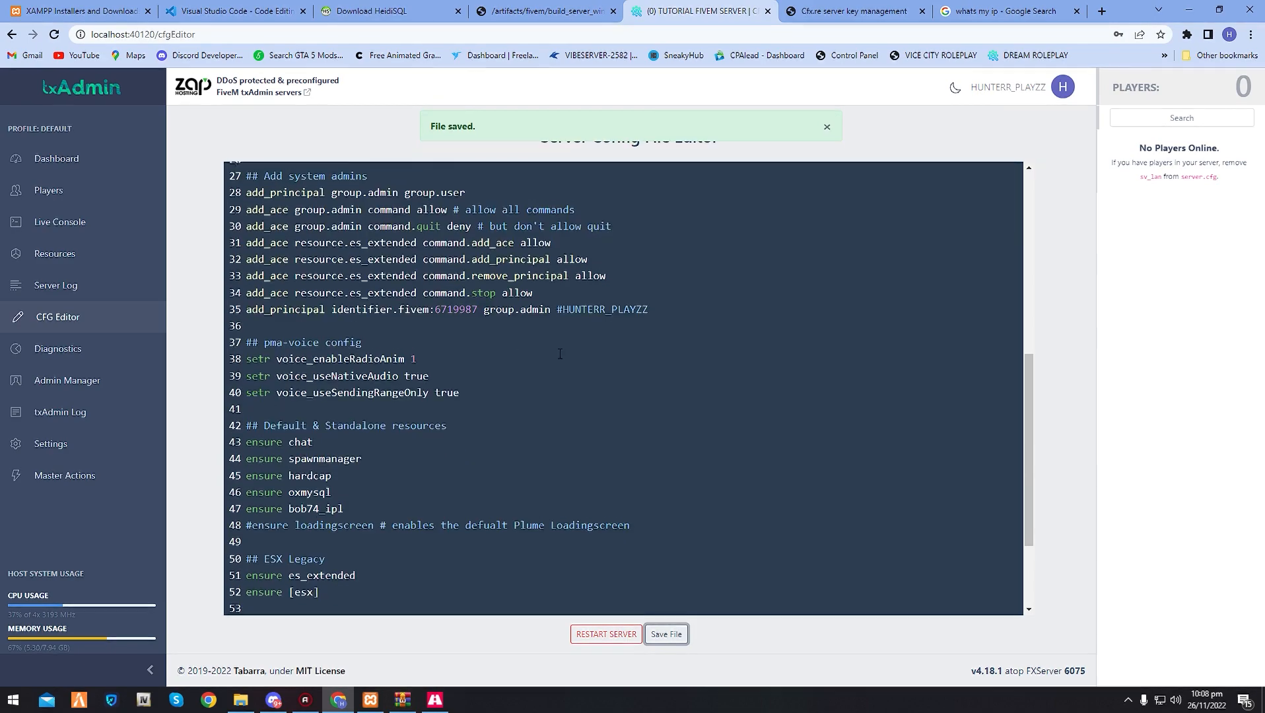
- Restart the server from the txAdmin live console
click(126, 224)
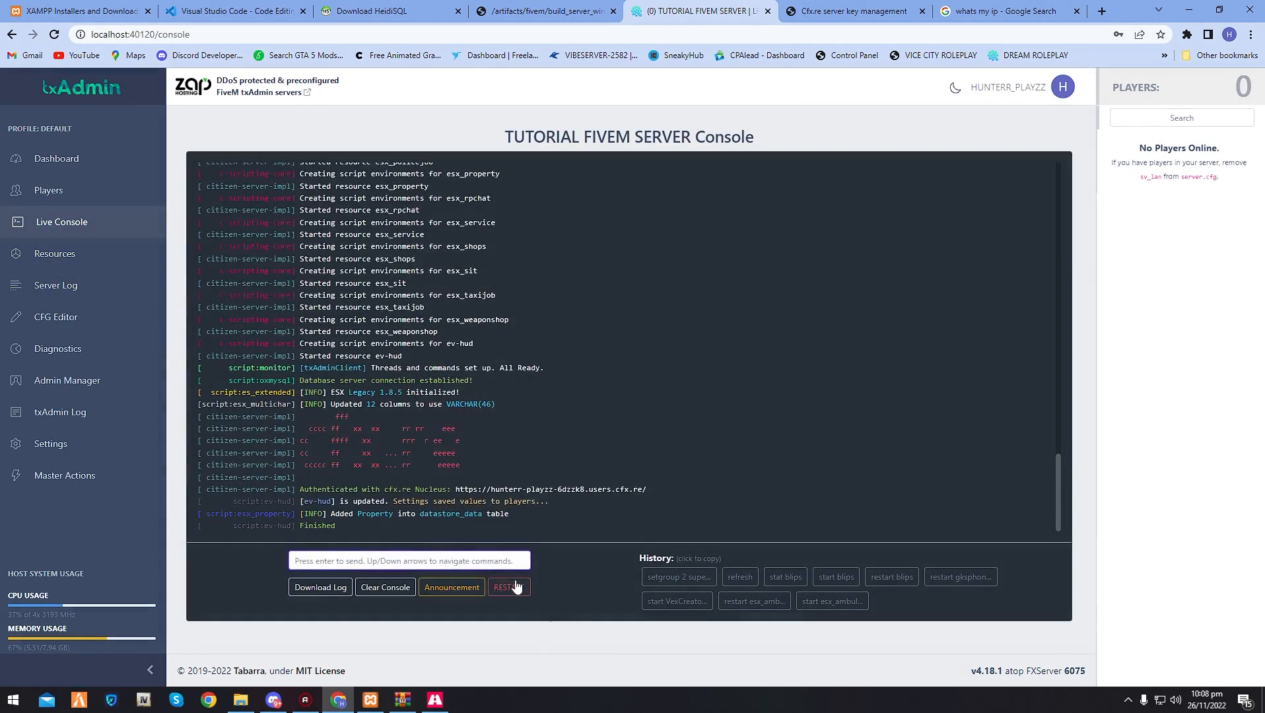
click(509, 587)
click(766, 410)
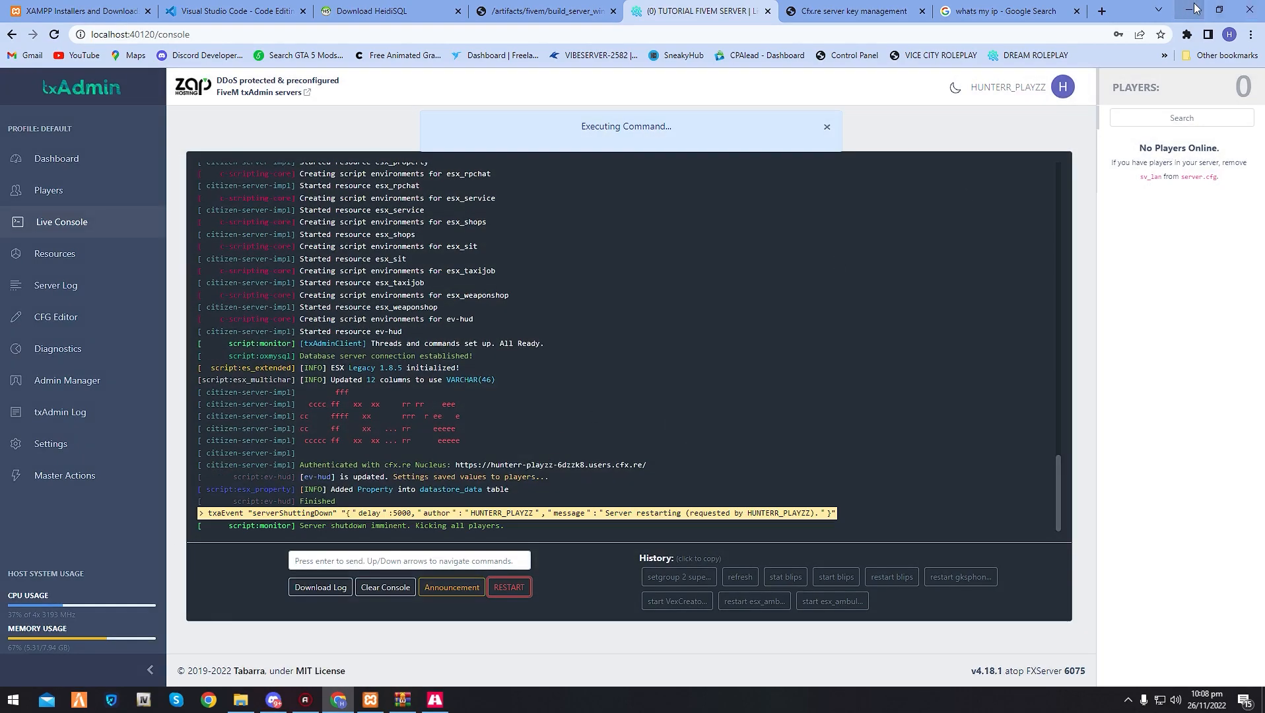
- Minimize the browser, the TutorialVideo folder and the server.7z archive windows to expose the desktop
click(1194, 8)
click(709, 151)
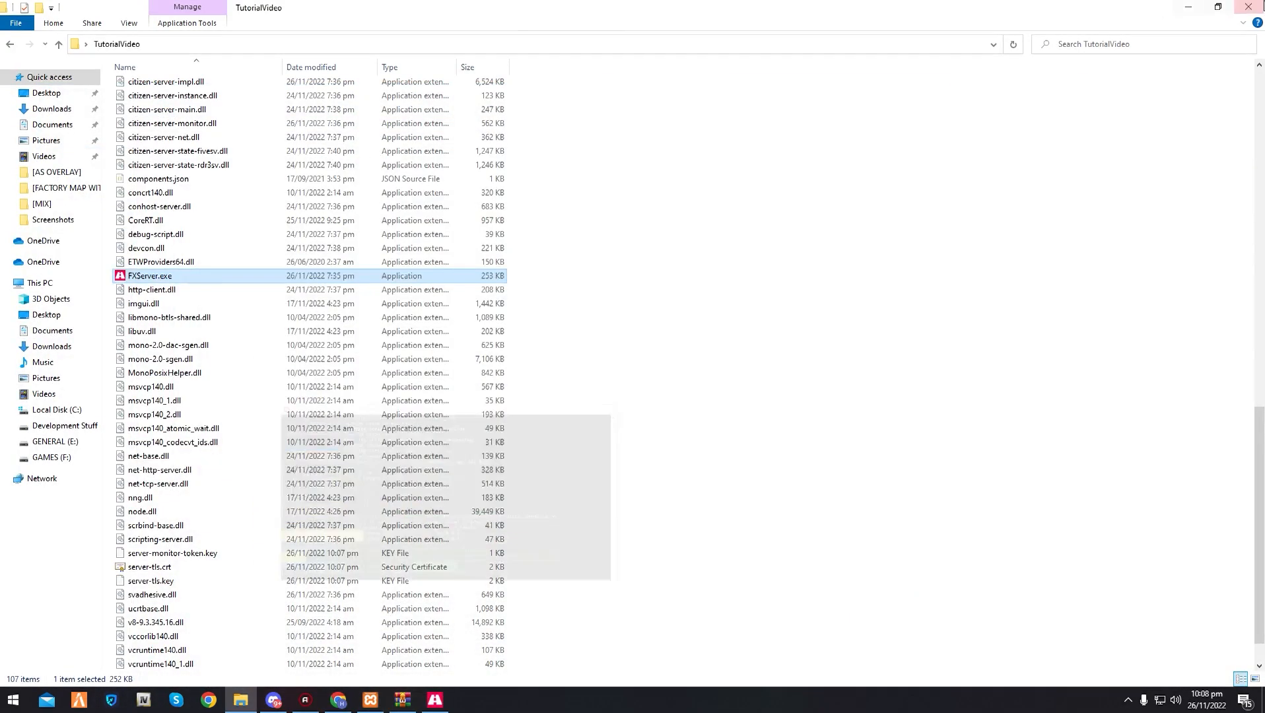
click(1188, 8)
click(1219, 7)
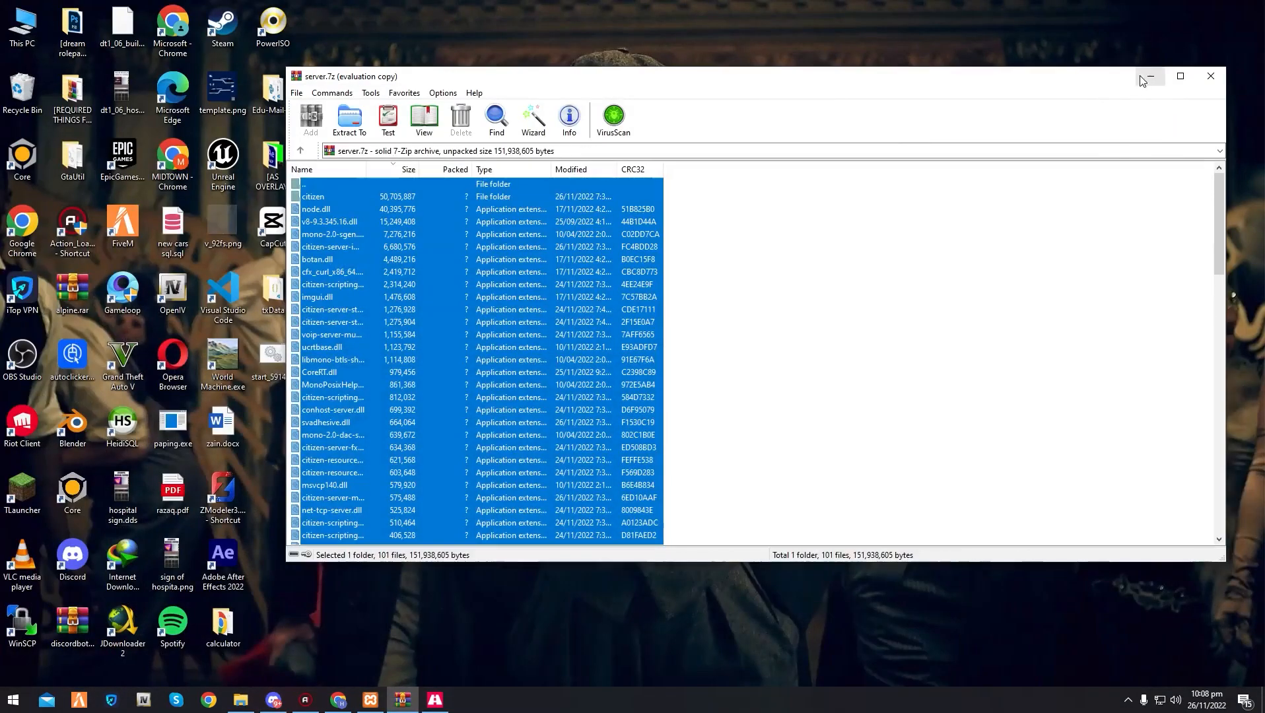
click(1142, 80)
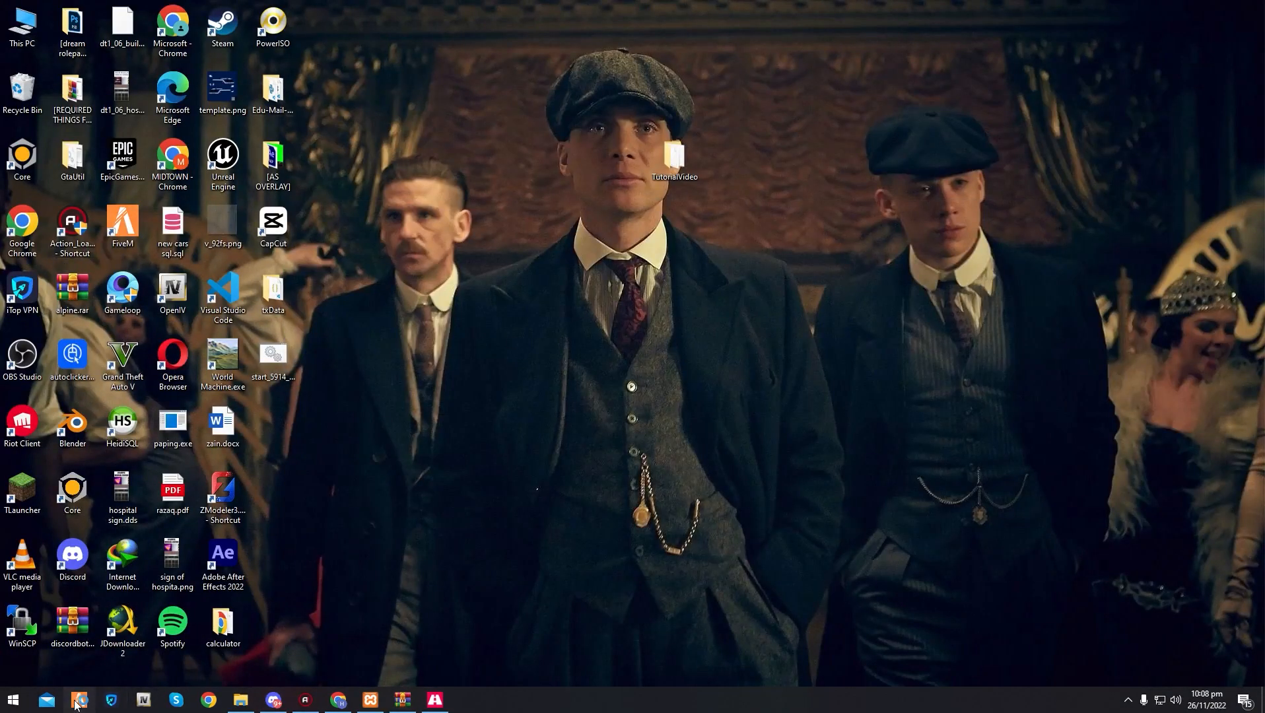
- Launch FiveM, check the restarted server's output in the live console, and close the server.7z archive
click(338, 700)
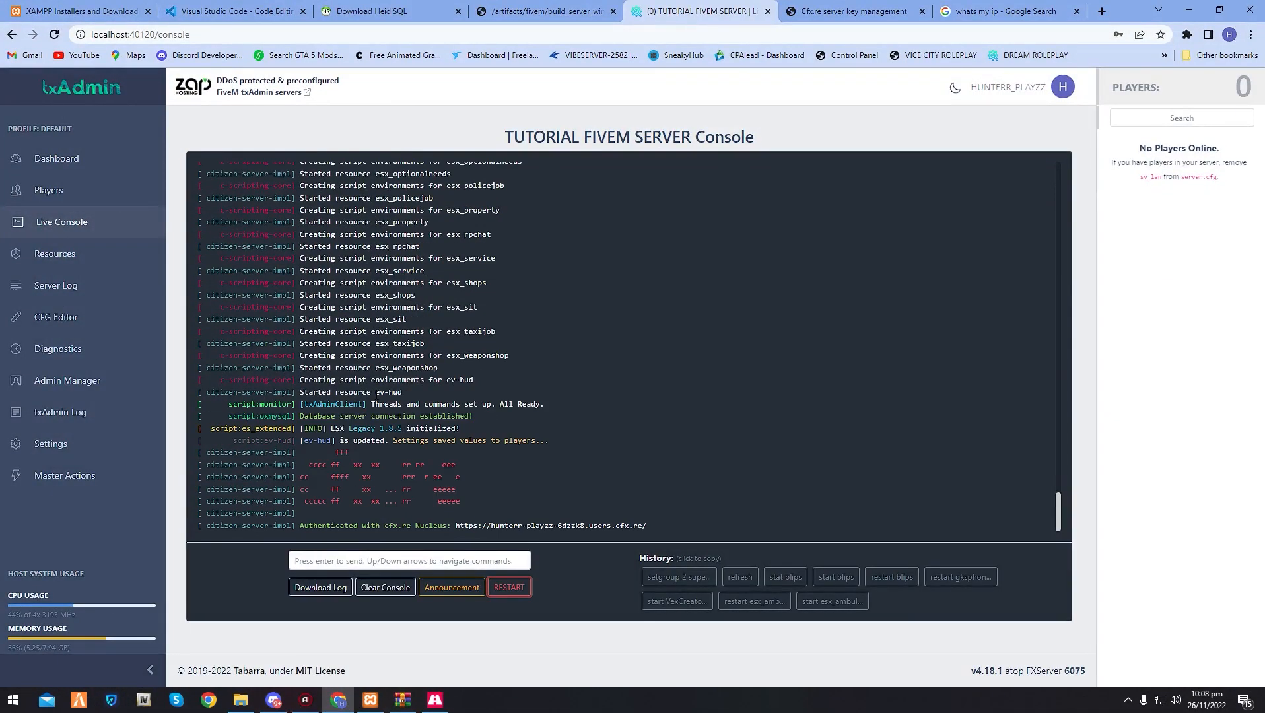
click(338, 704)
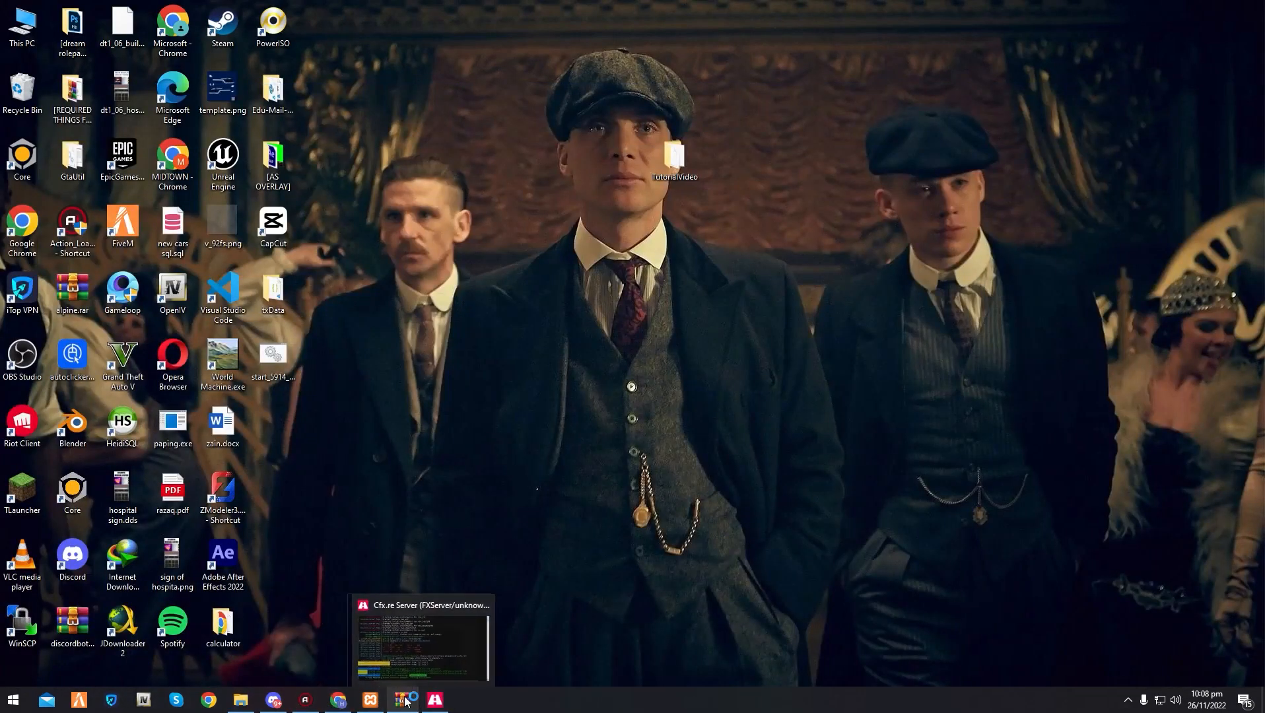
click(402, 700)
click(1151, 76)
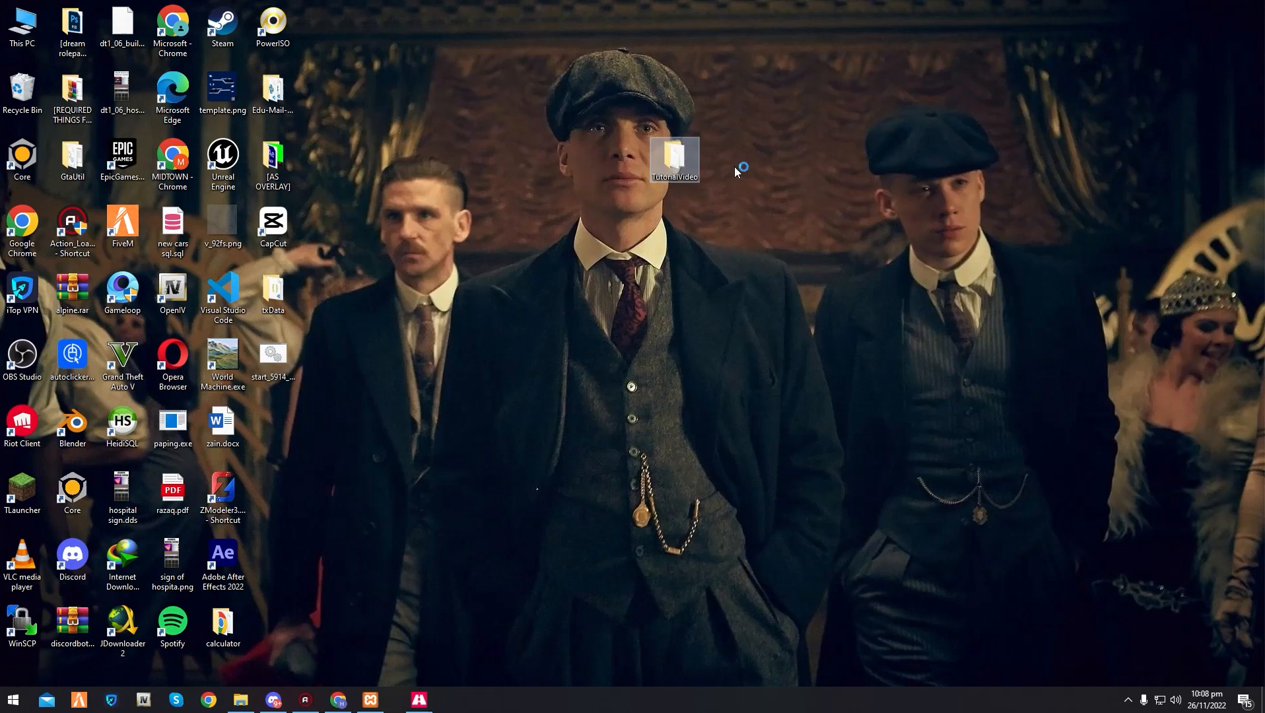
right_click(602, 221)
click(598, 206)
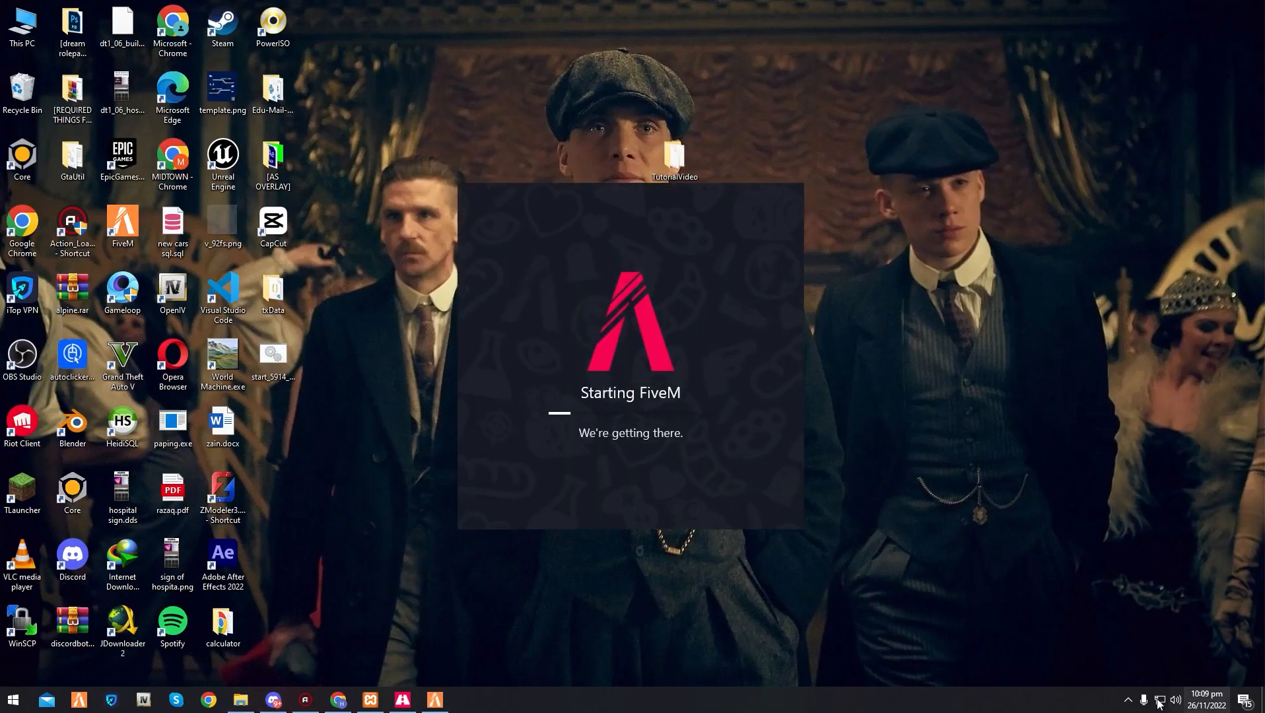
click(1128, 700)
click(1128, 702)
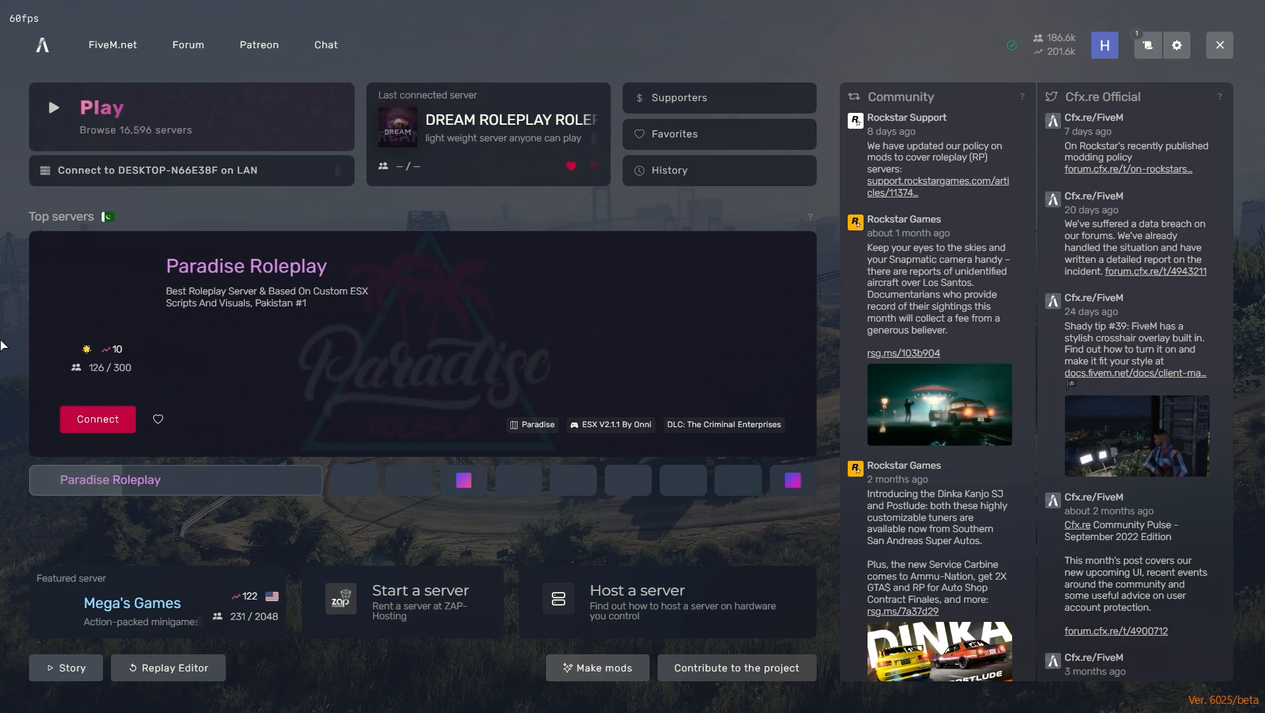
- Try to join the local server by running "connect localhost" in the FiveM console, and cancel the game version restart
key(F8)
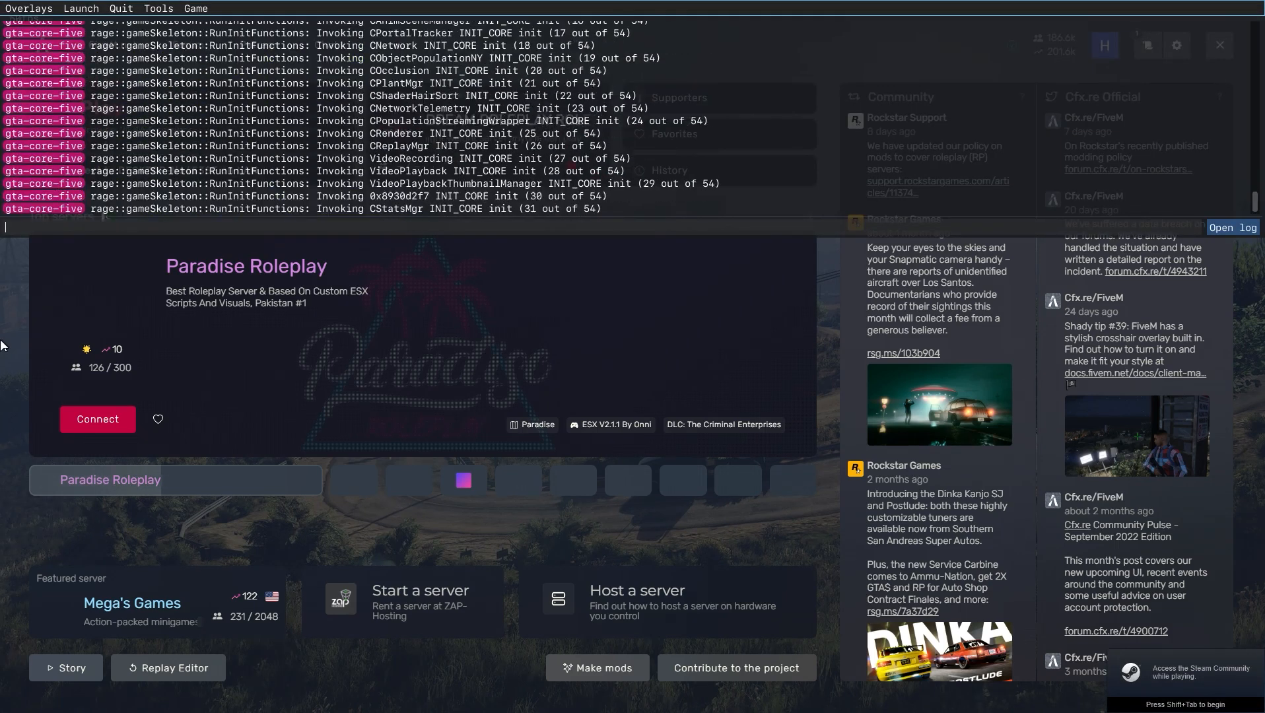
text(co)
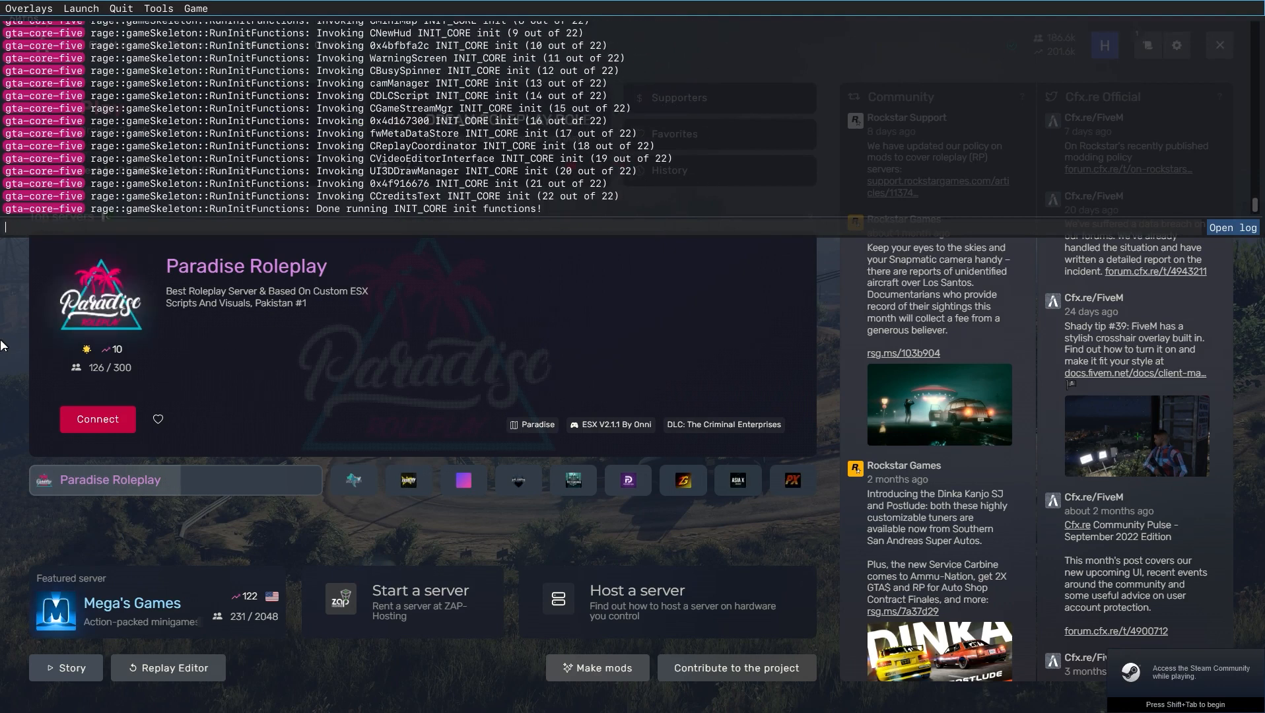
text(nnect 1)
text(ocalhost)
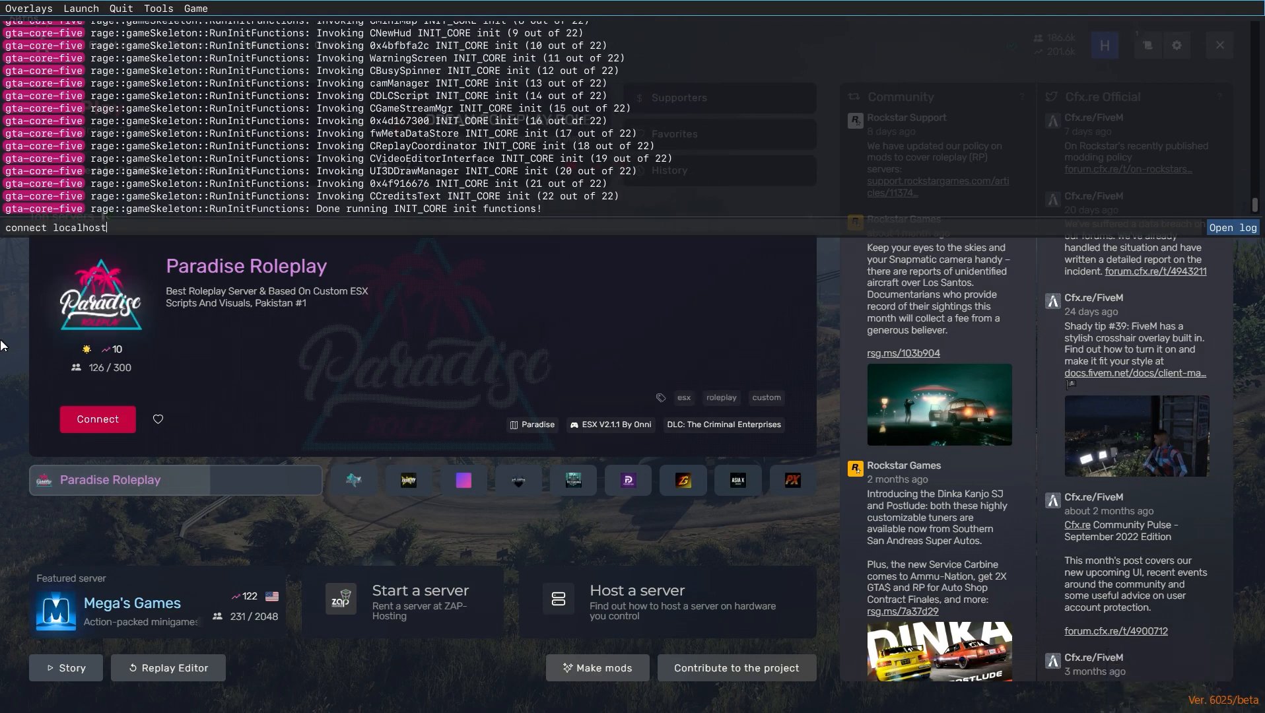
key(Return)
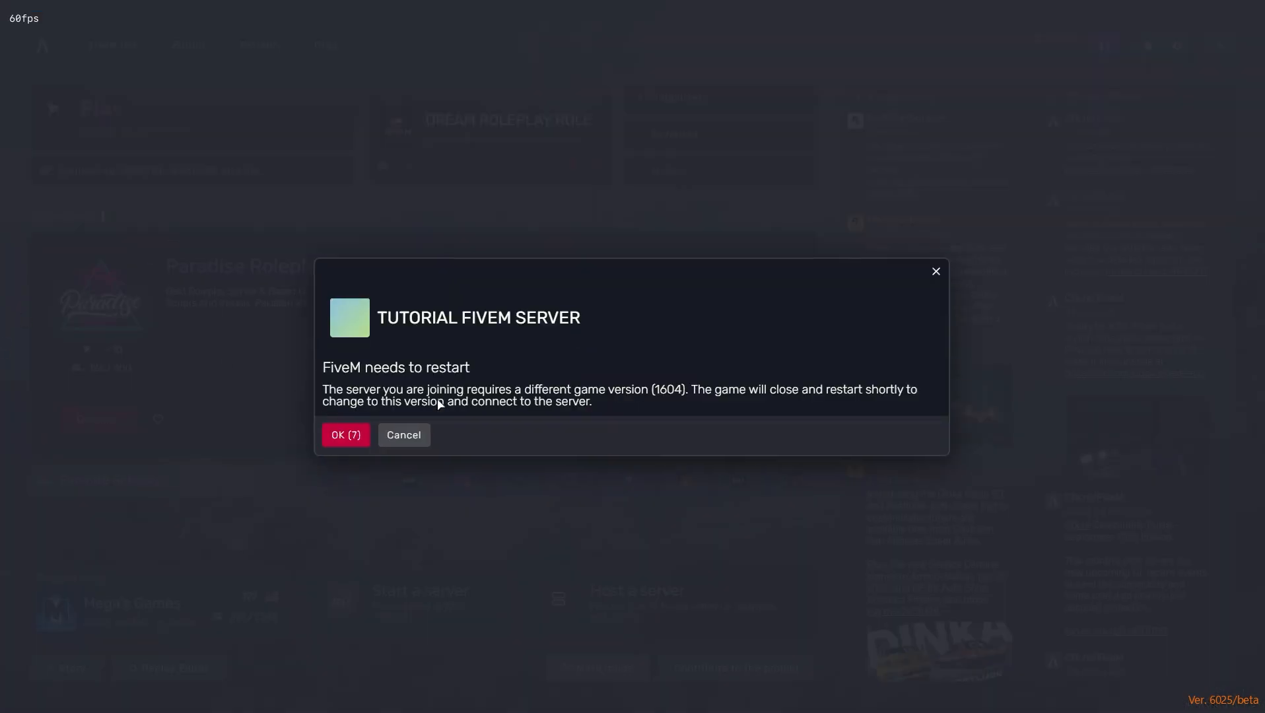
click(404, 436)
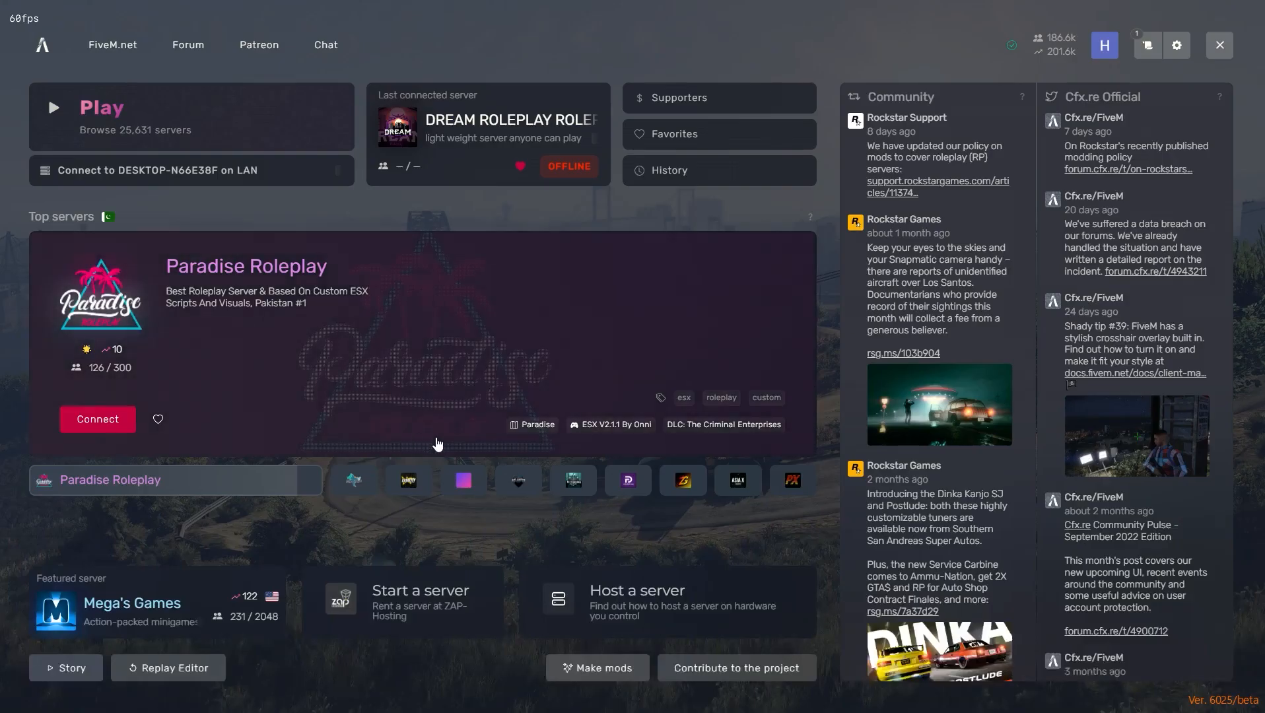
- Switch to the txAdmin config editor, add "sv_enforceGameBuild 2545" below the sv_maxclients line, and save the file
key(alt+Tab)
text(sv_enforceGameBuild)
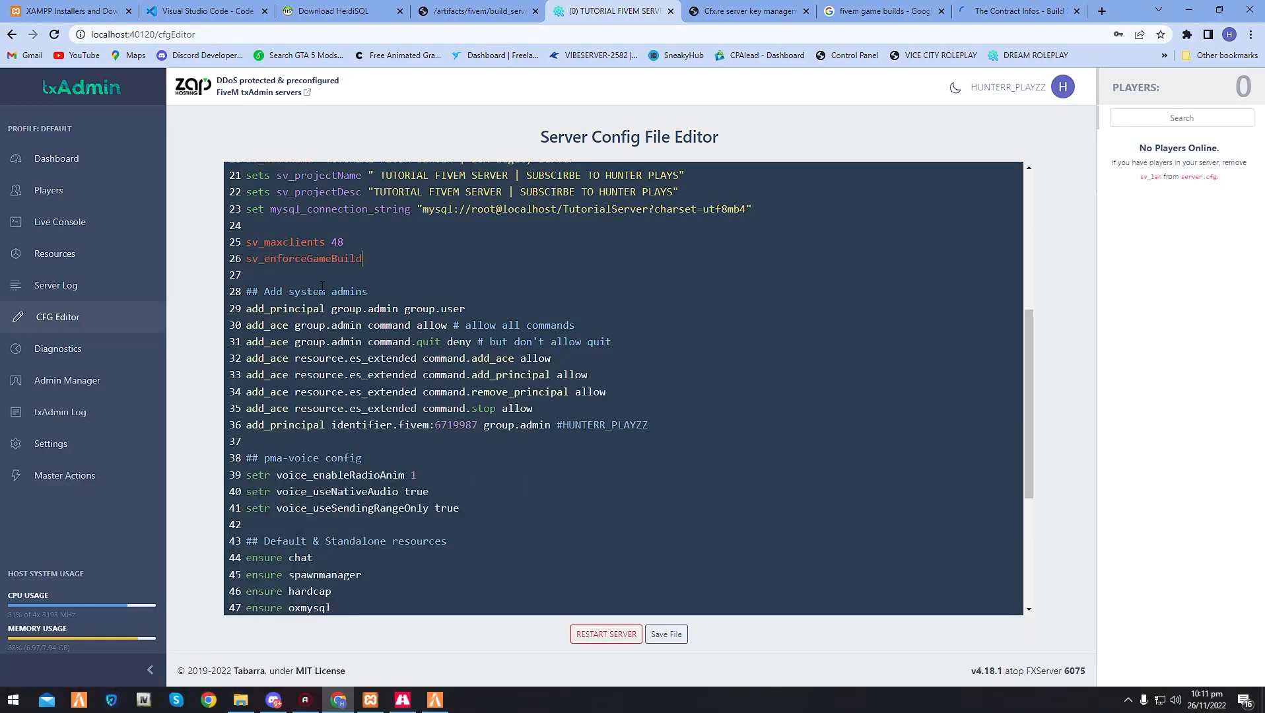
text(2545)
click(667, 635)
click(667, 635)
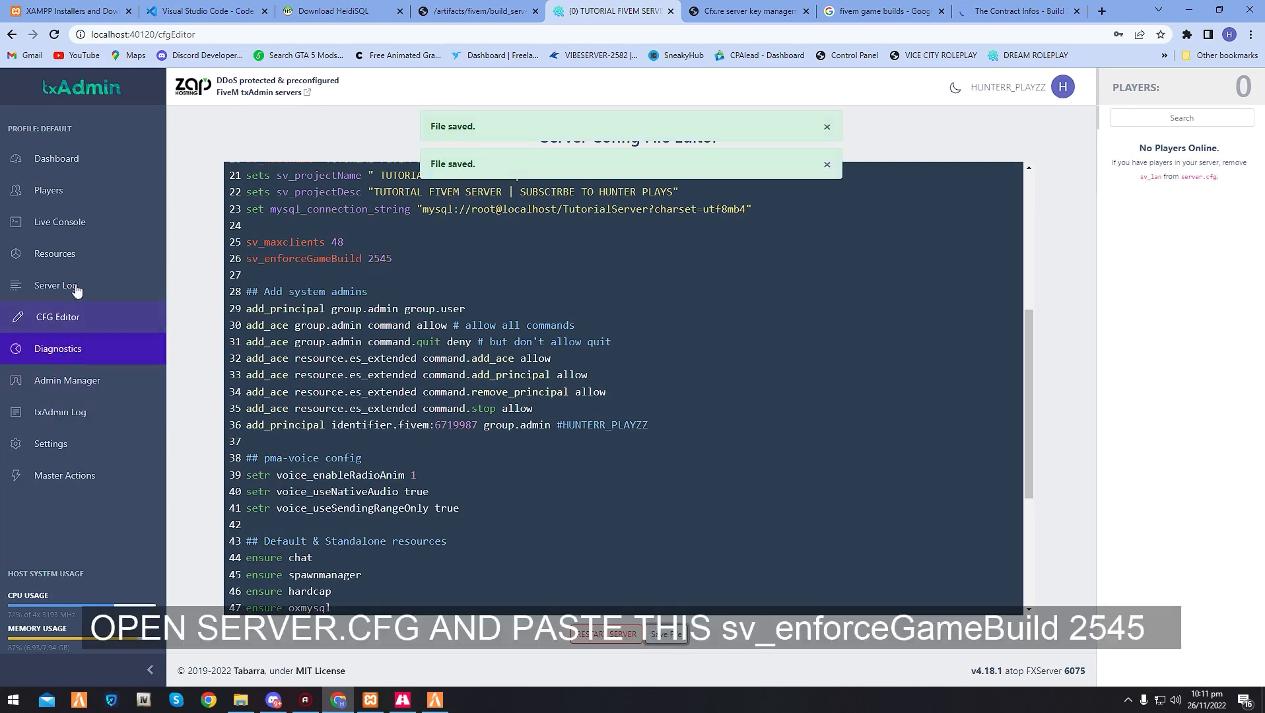
- Restart the server from the txAdmin live console to apply the enforced game build
click(91, 224)
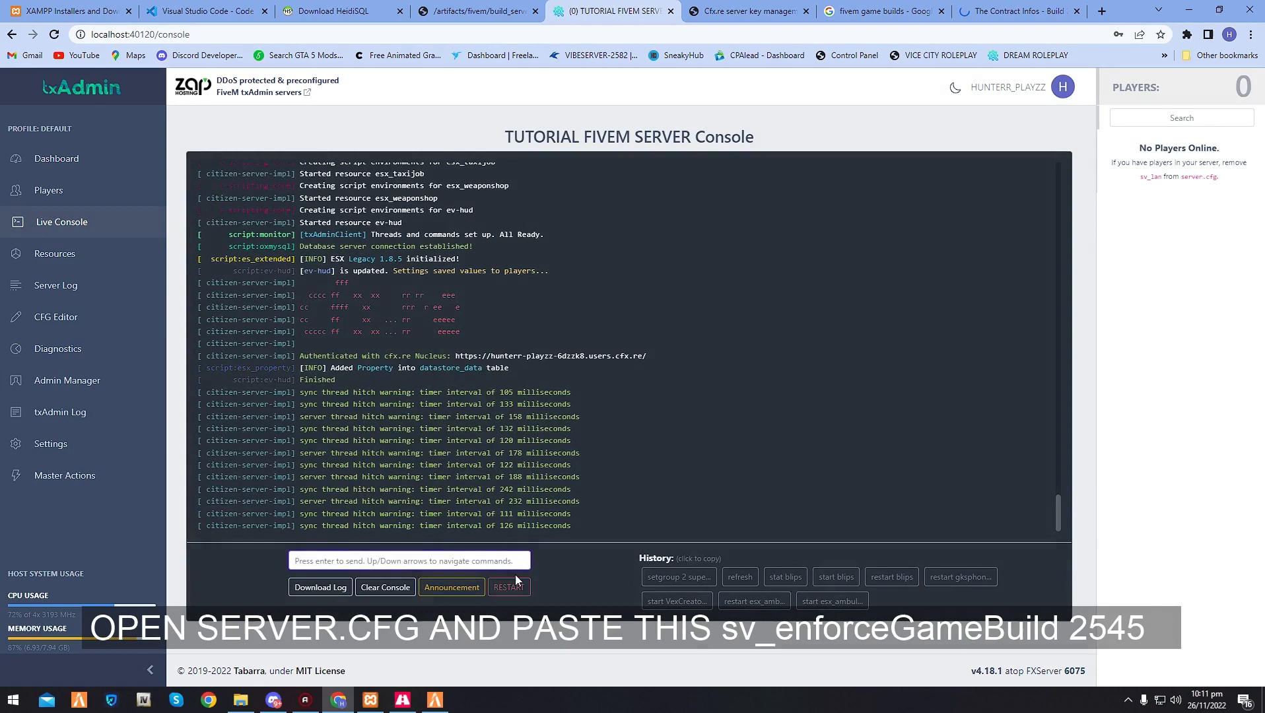
click(509, 587)
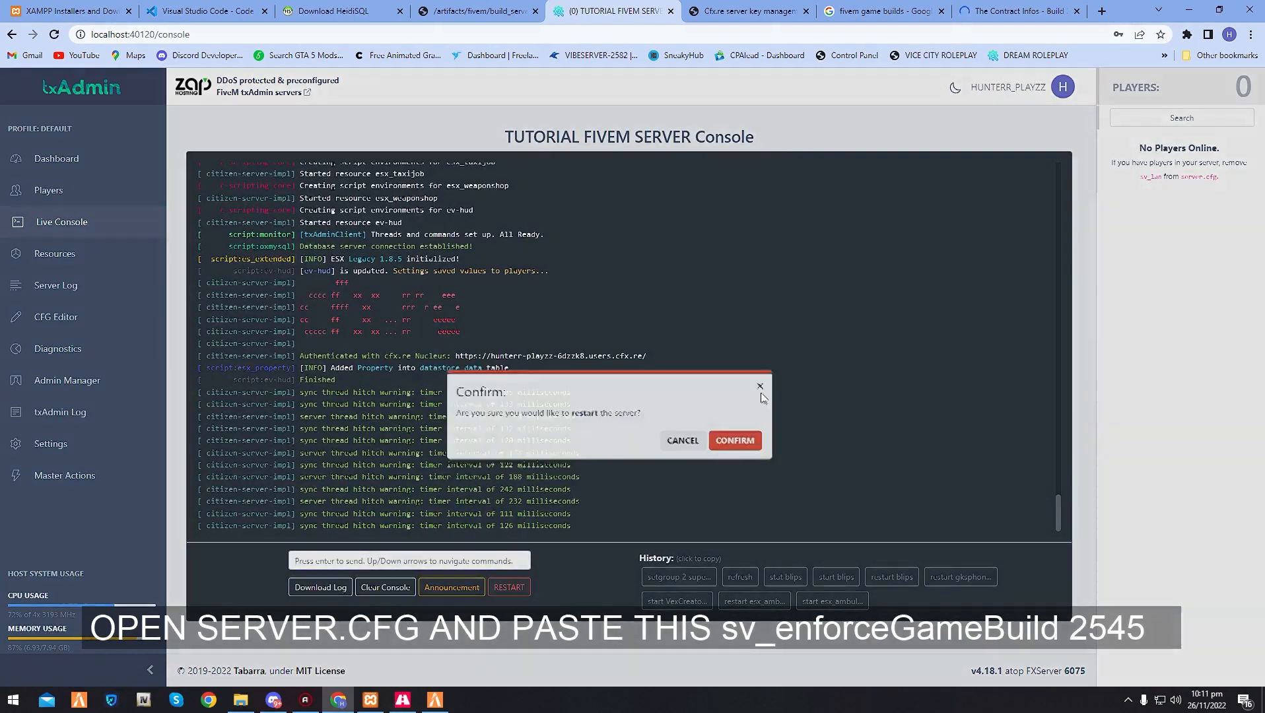
click(764, 405)
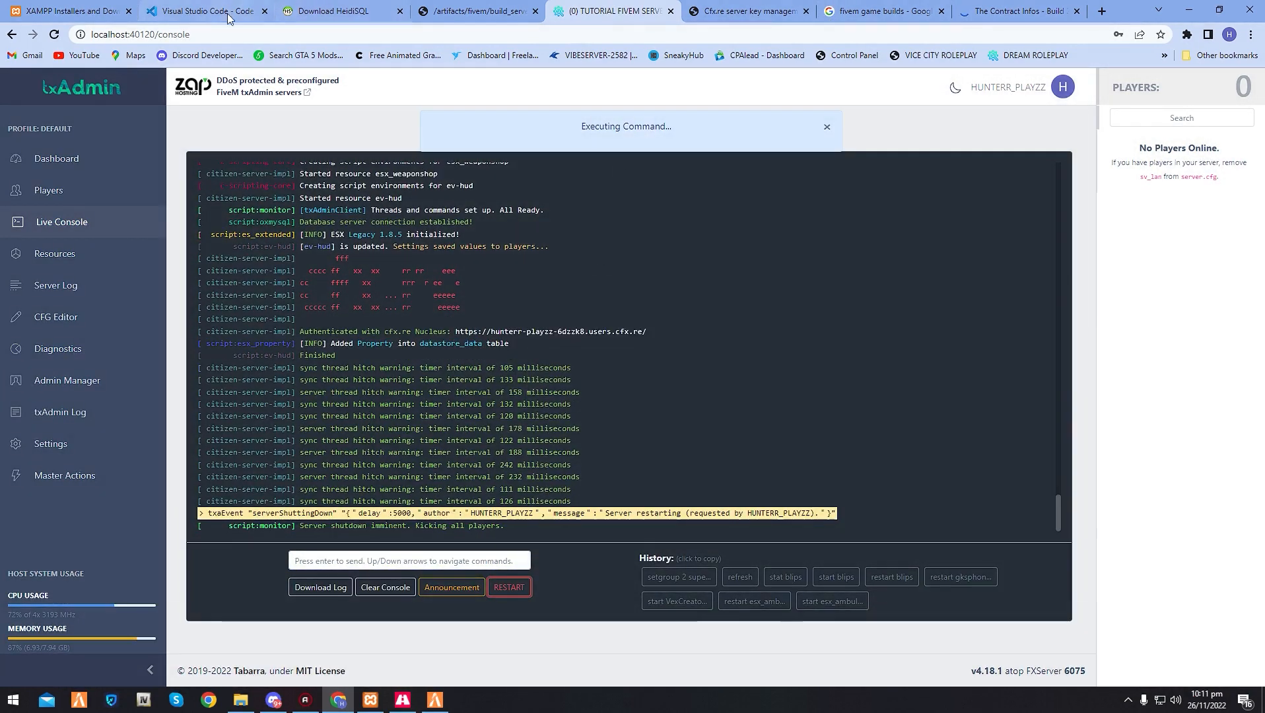
- Close all browser tabs except txAdmin and Cfx.re server key management, and switch to FiveM
click(129, 11)
click(130, 12)
click(129, 11)
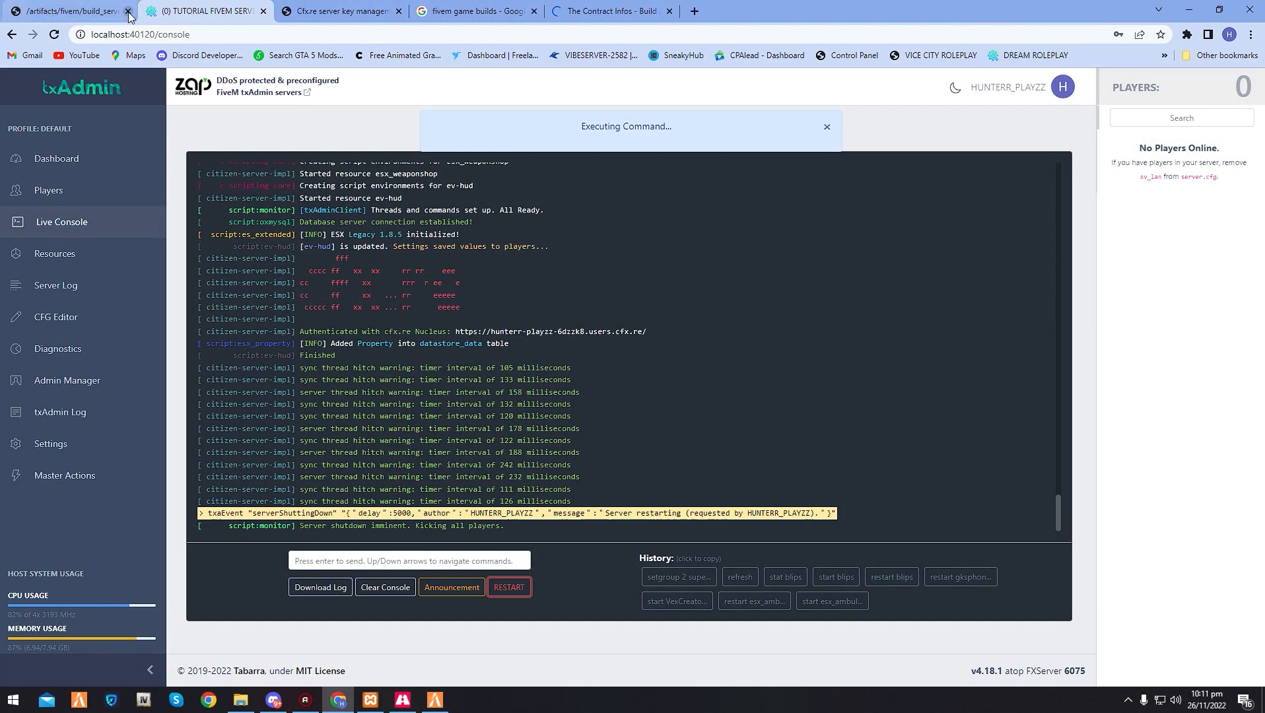
click(129, 11)
click(399, 11)
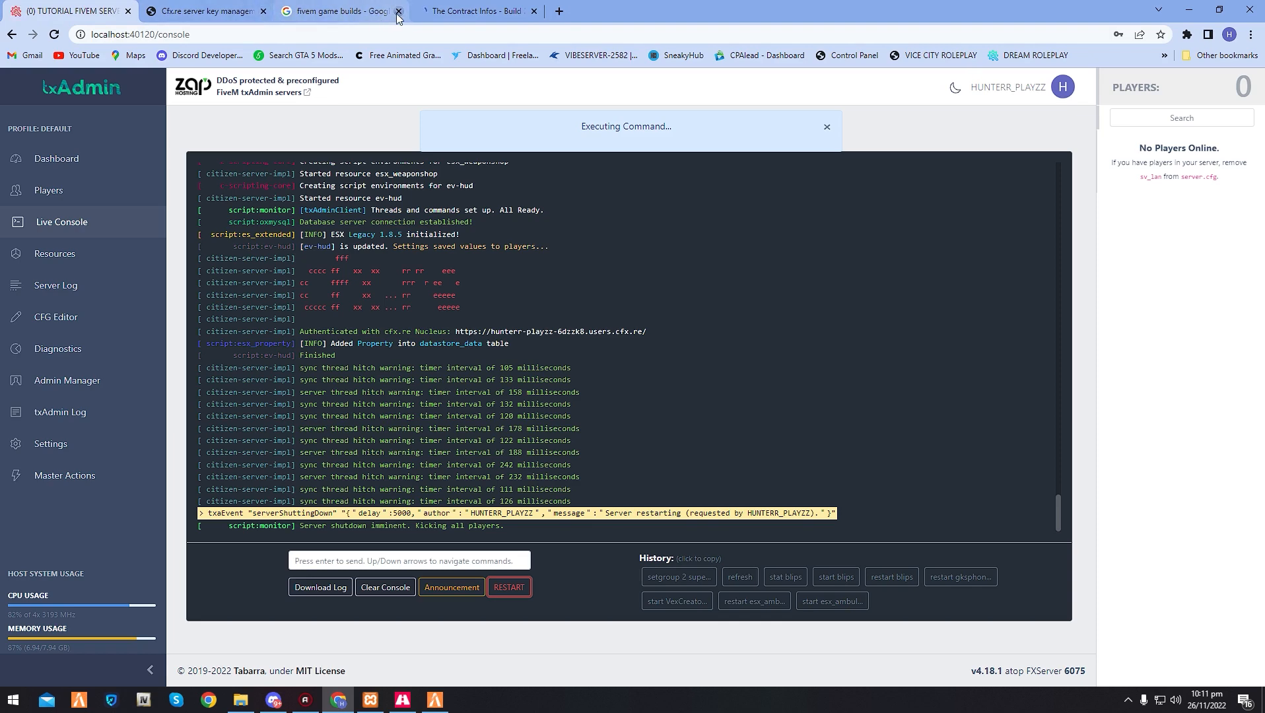
click(399, 12)
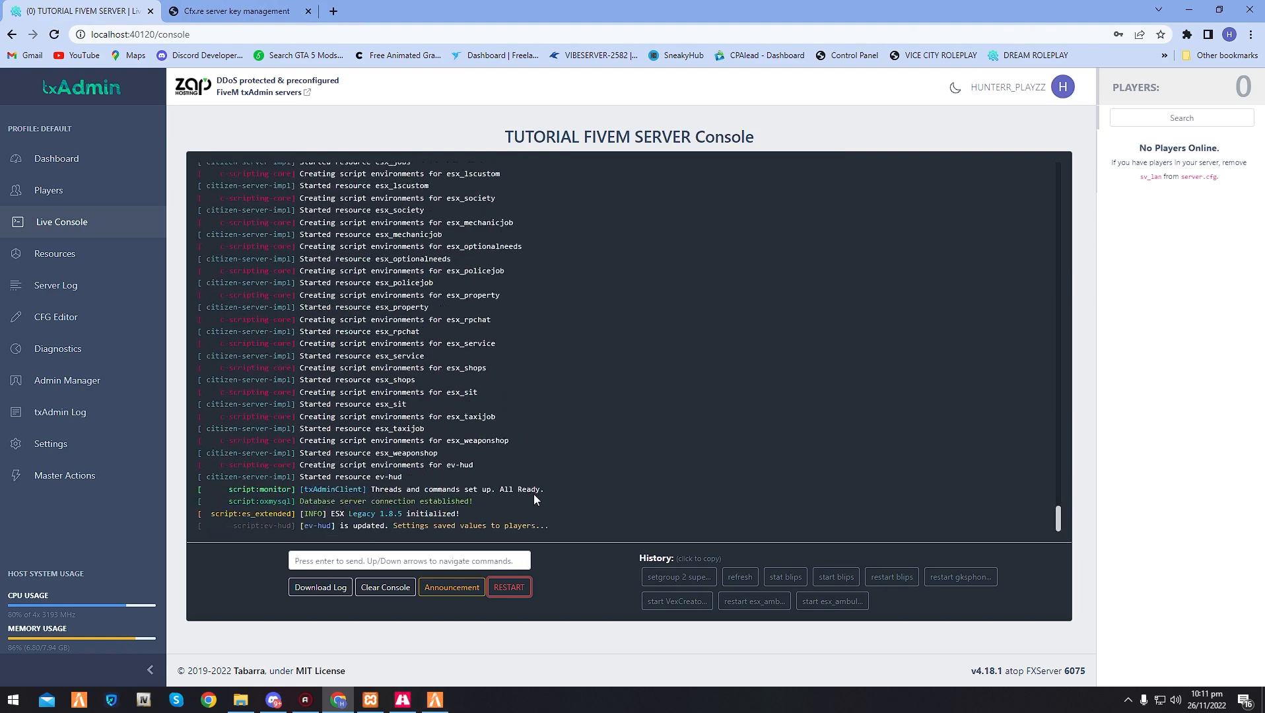
click(441, 705)
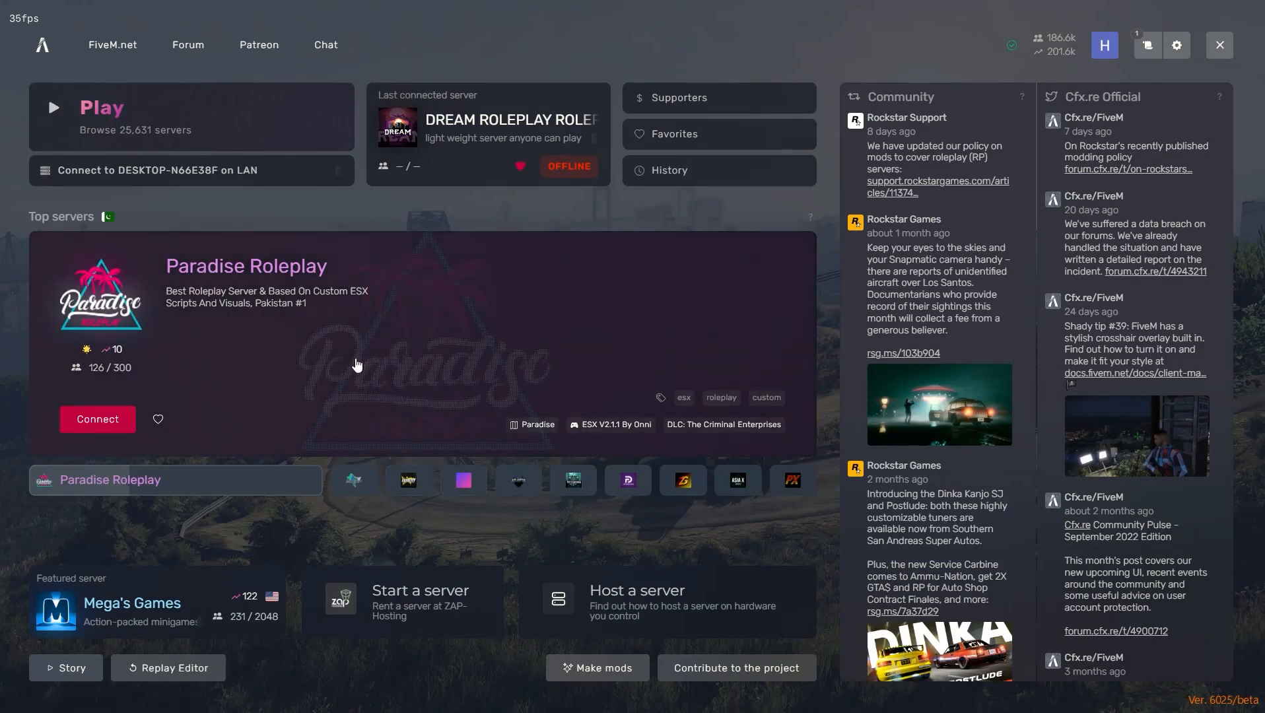
key(F8)
text(connect)
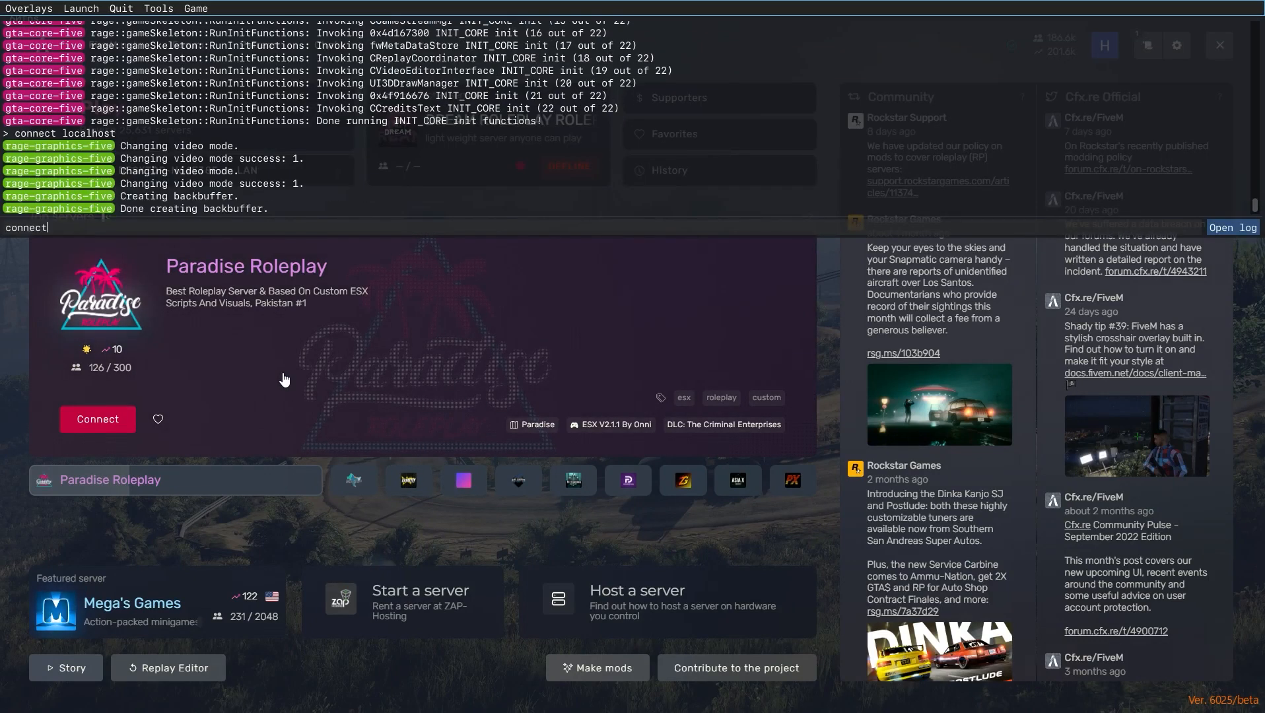
key(ctrl+a)
key(F8)
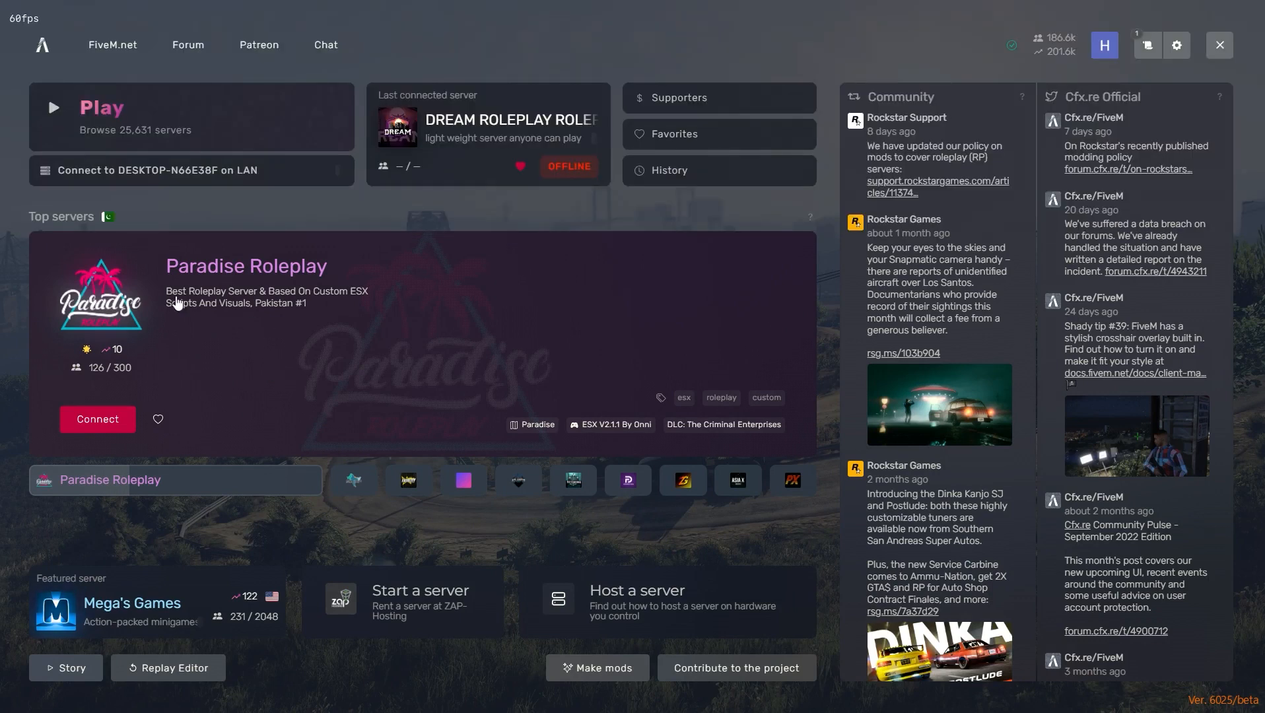
- Connect to the local server DESKTOP-N66E38F on LAN, repeating the connection once FiveM has reloaded
click(173, 175)
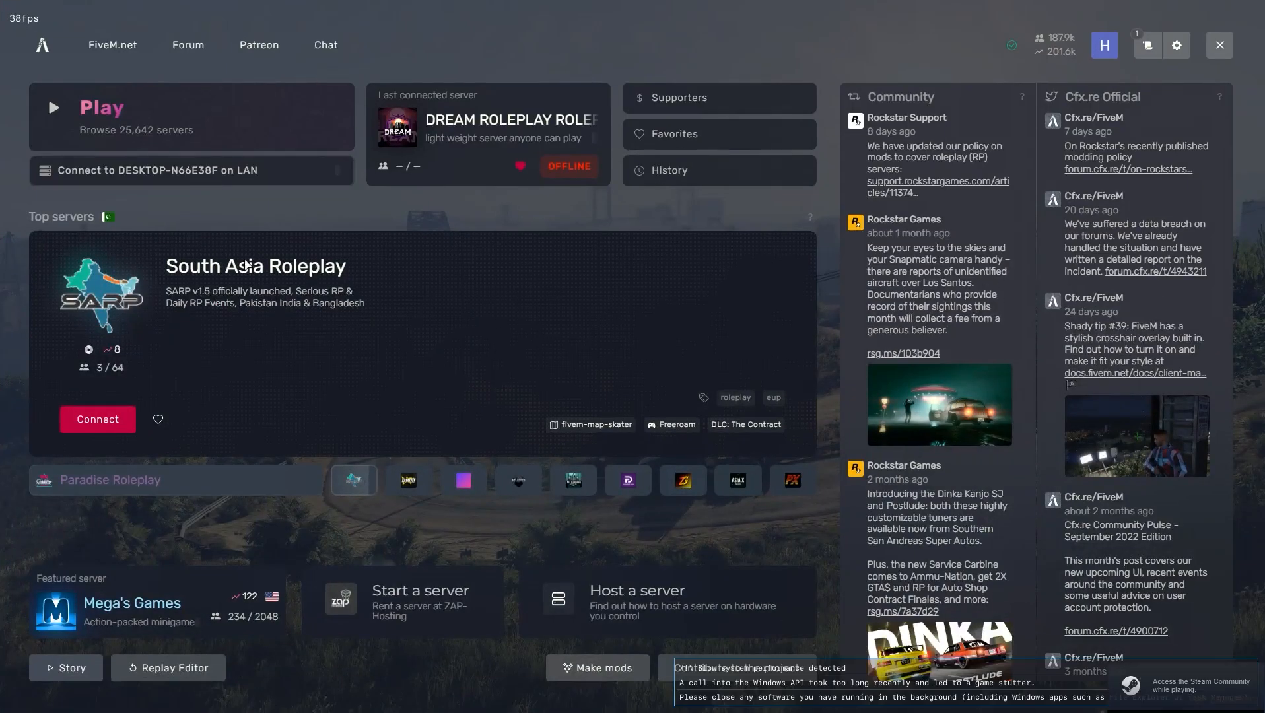
click(213, 173)
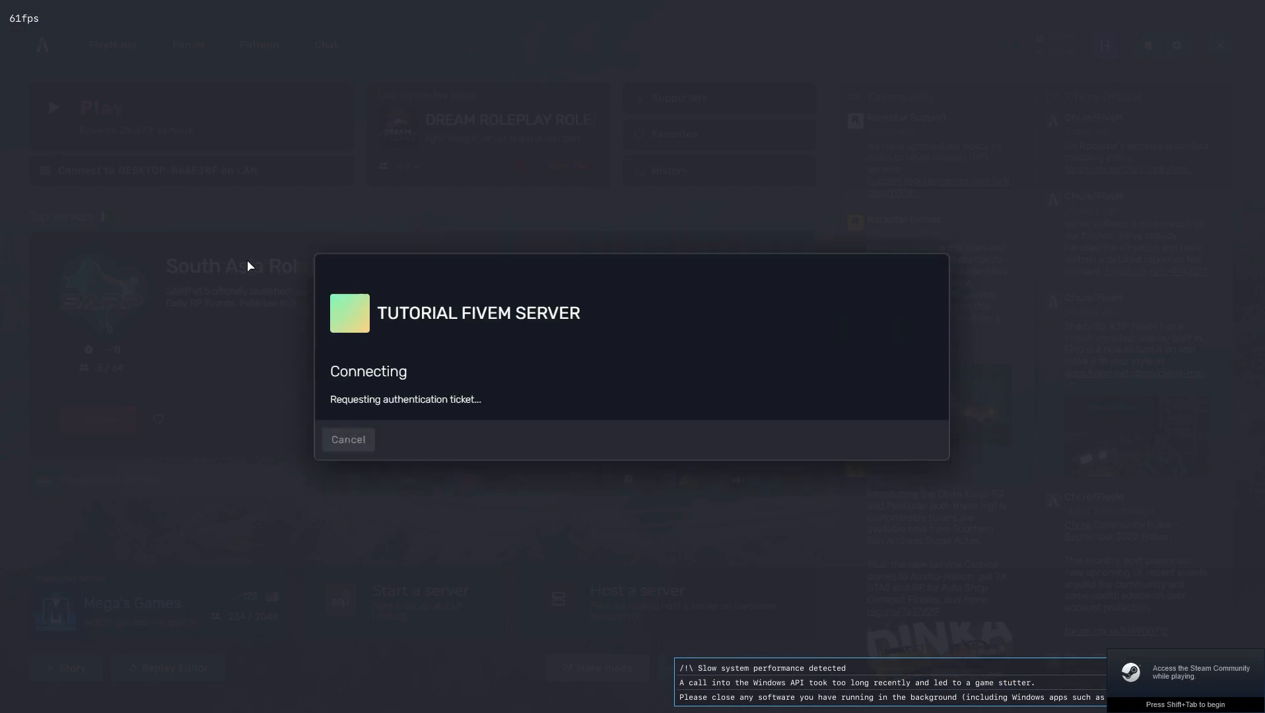